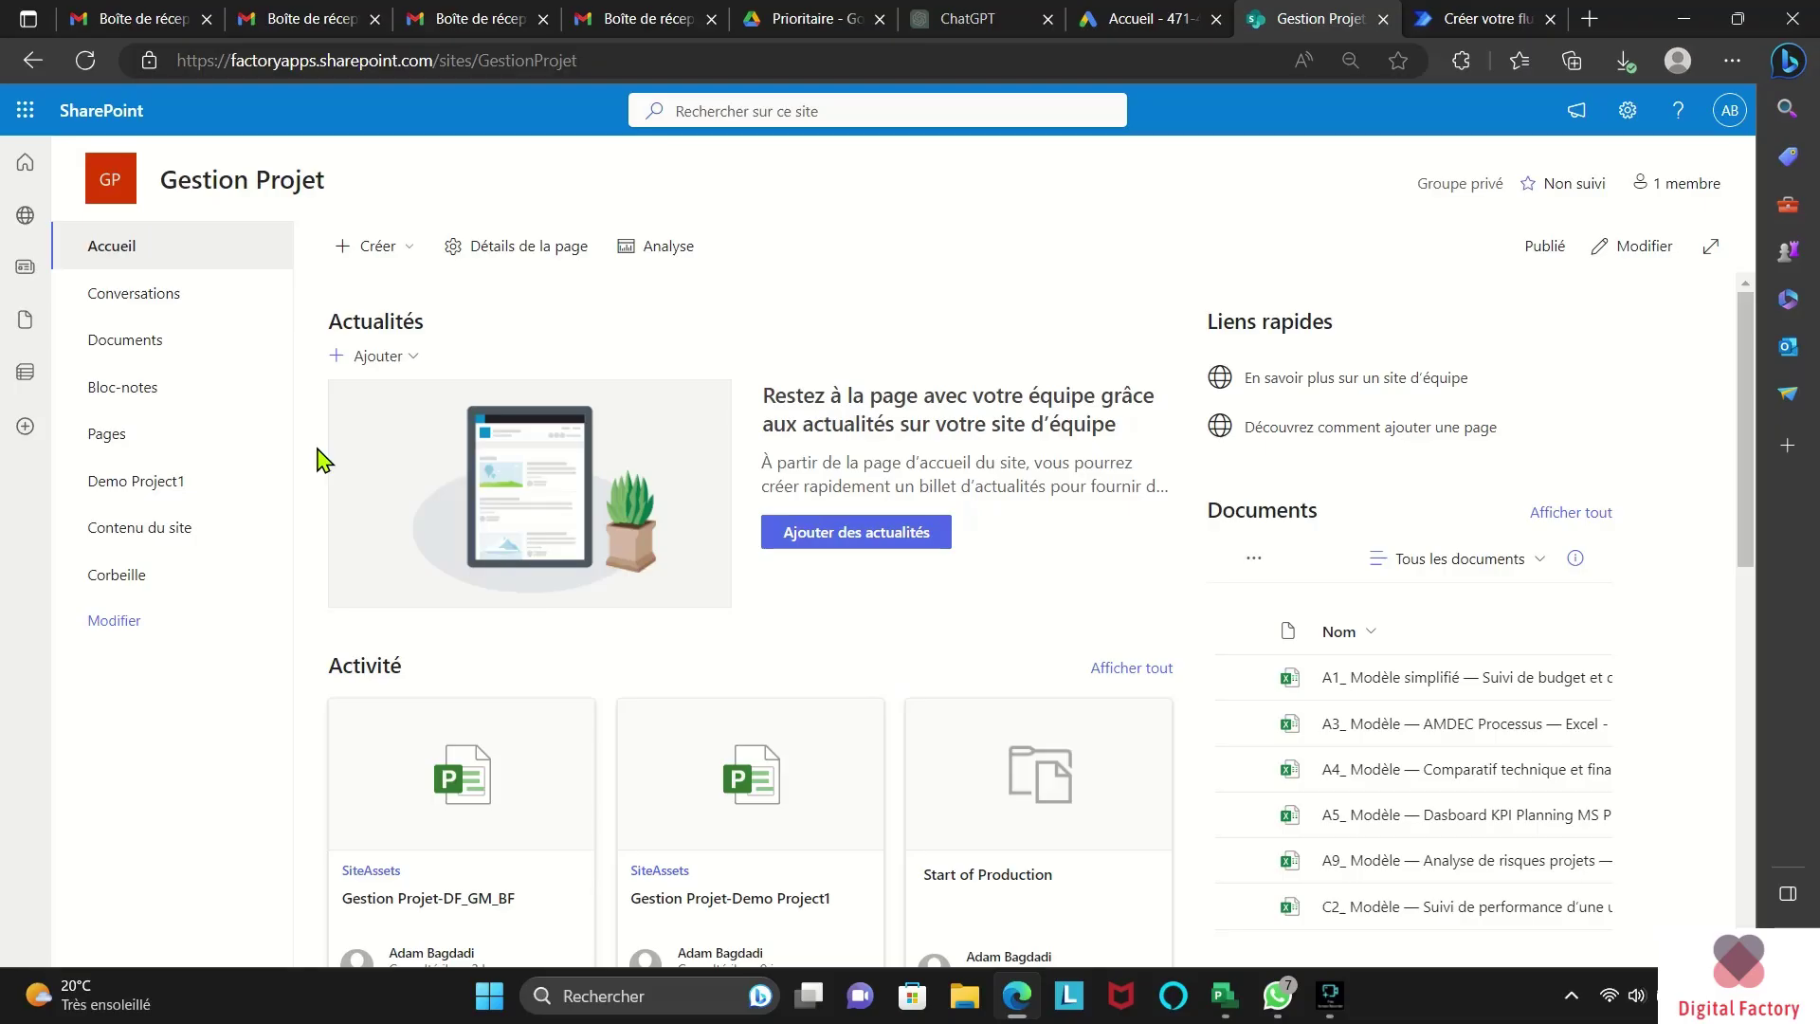
# Step: Start a new list from Excel, uploading the workbook Gestion Projet-Demo Project_Power_BI_Export from the desktop
pyautogui.click(390, 252)
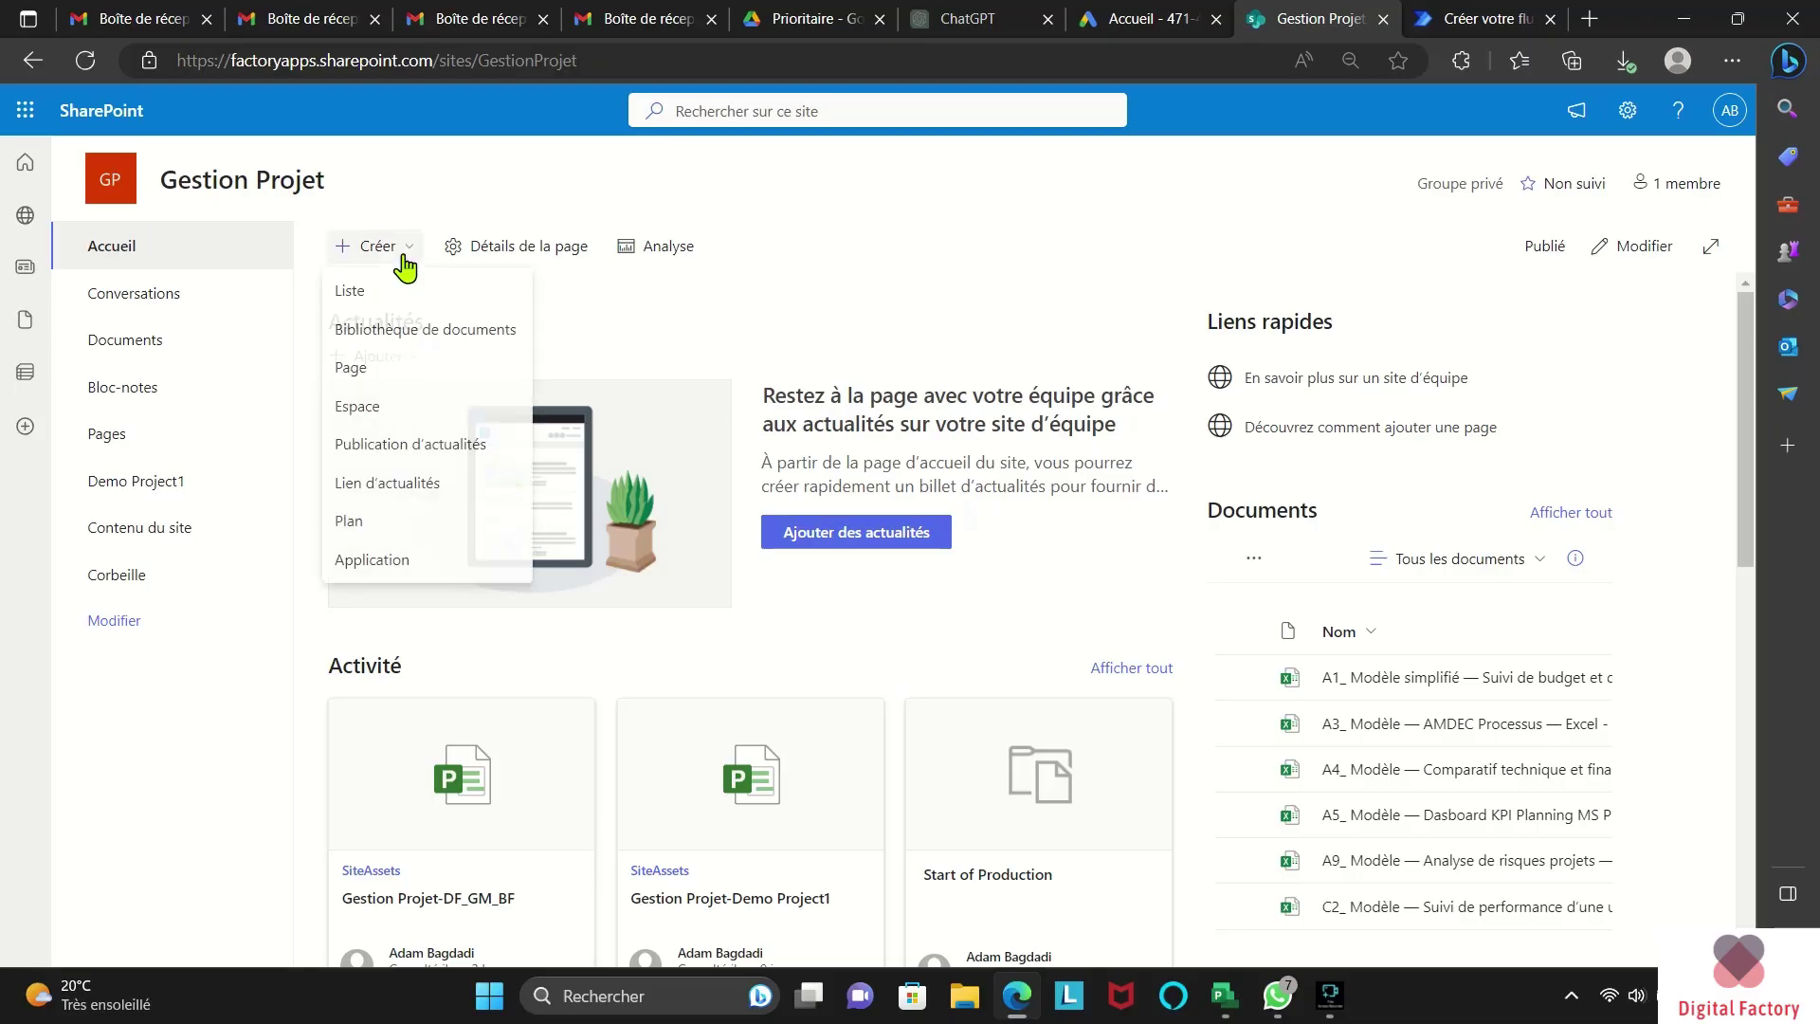
pyautogui.click(396, 302)
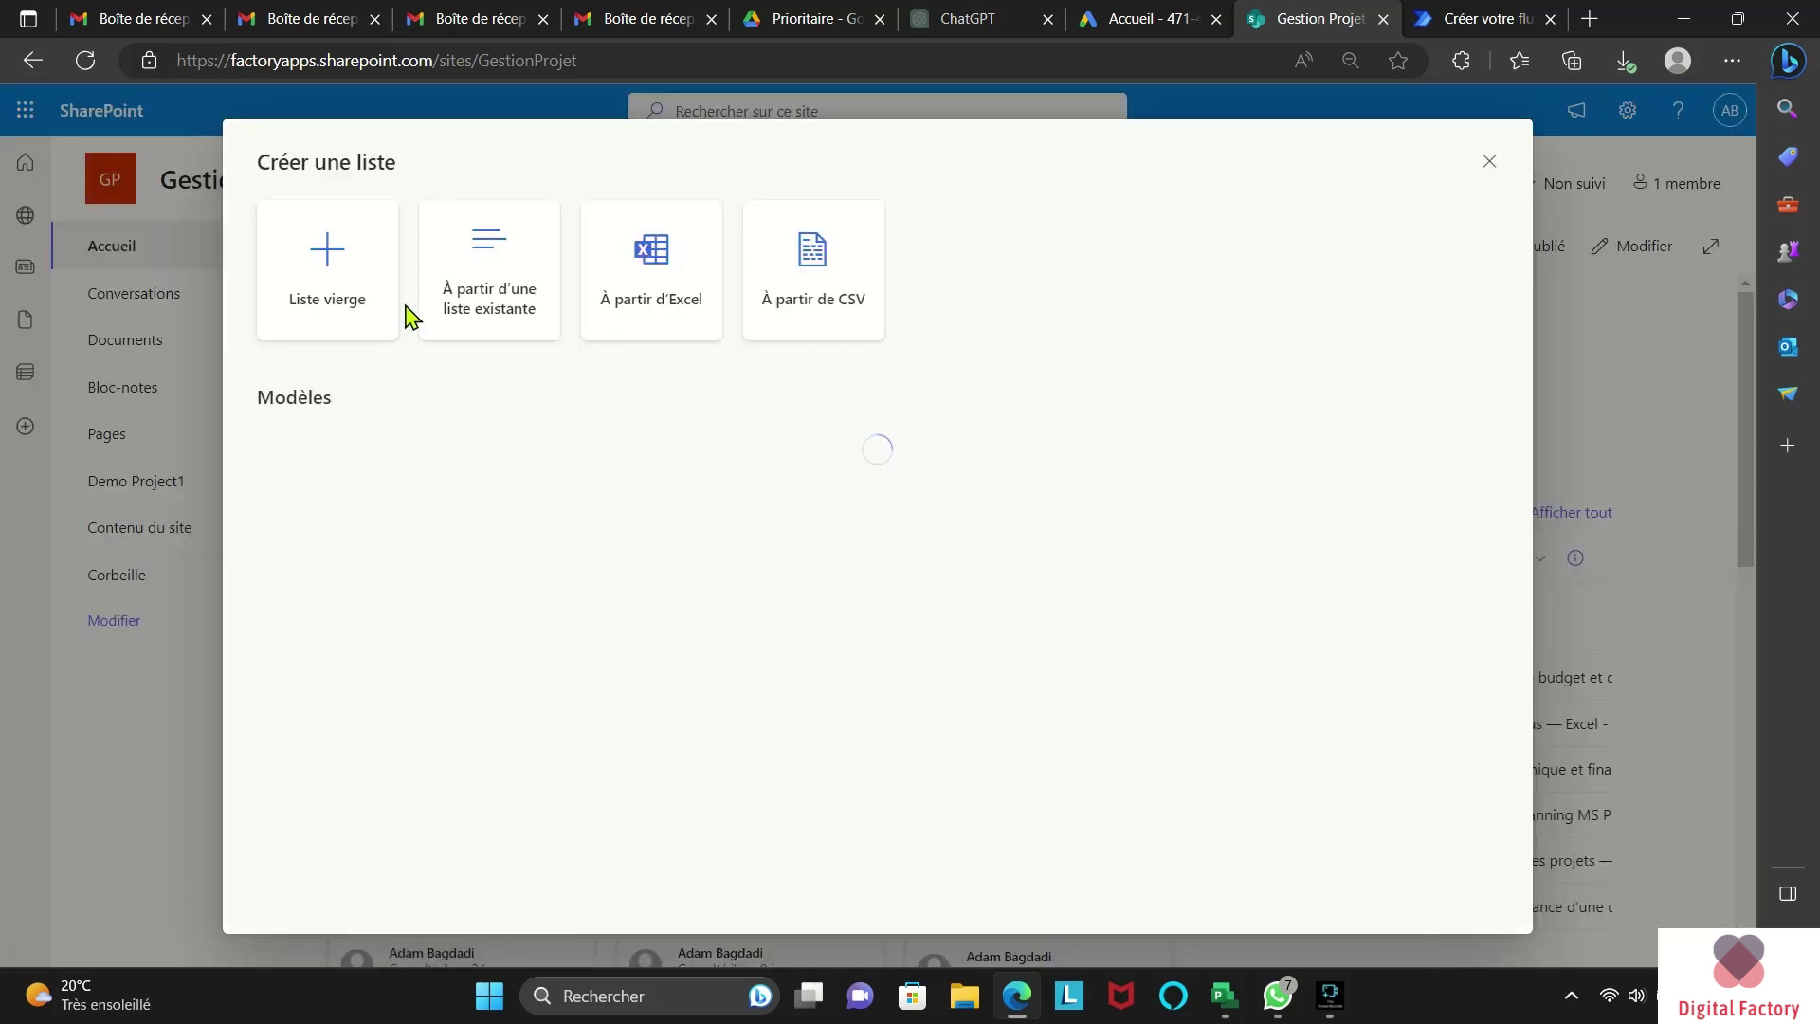
pyautogui.click(661, 320)
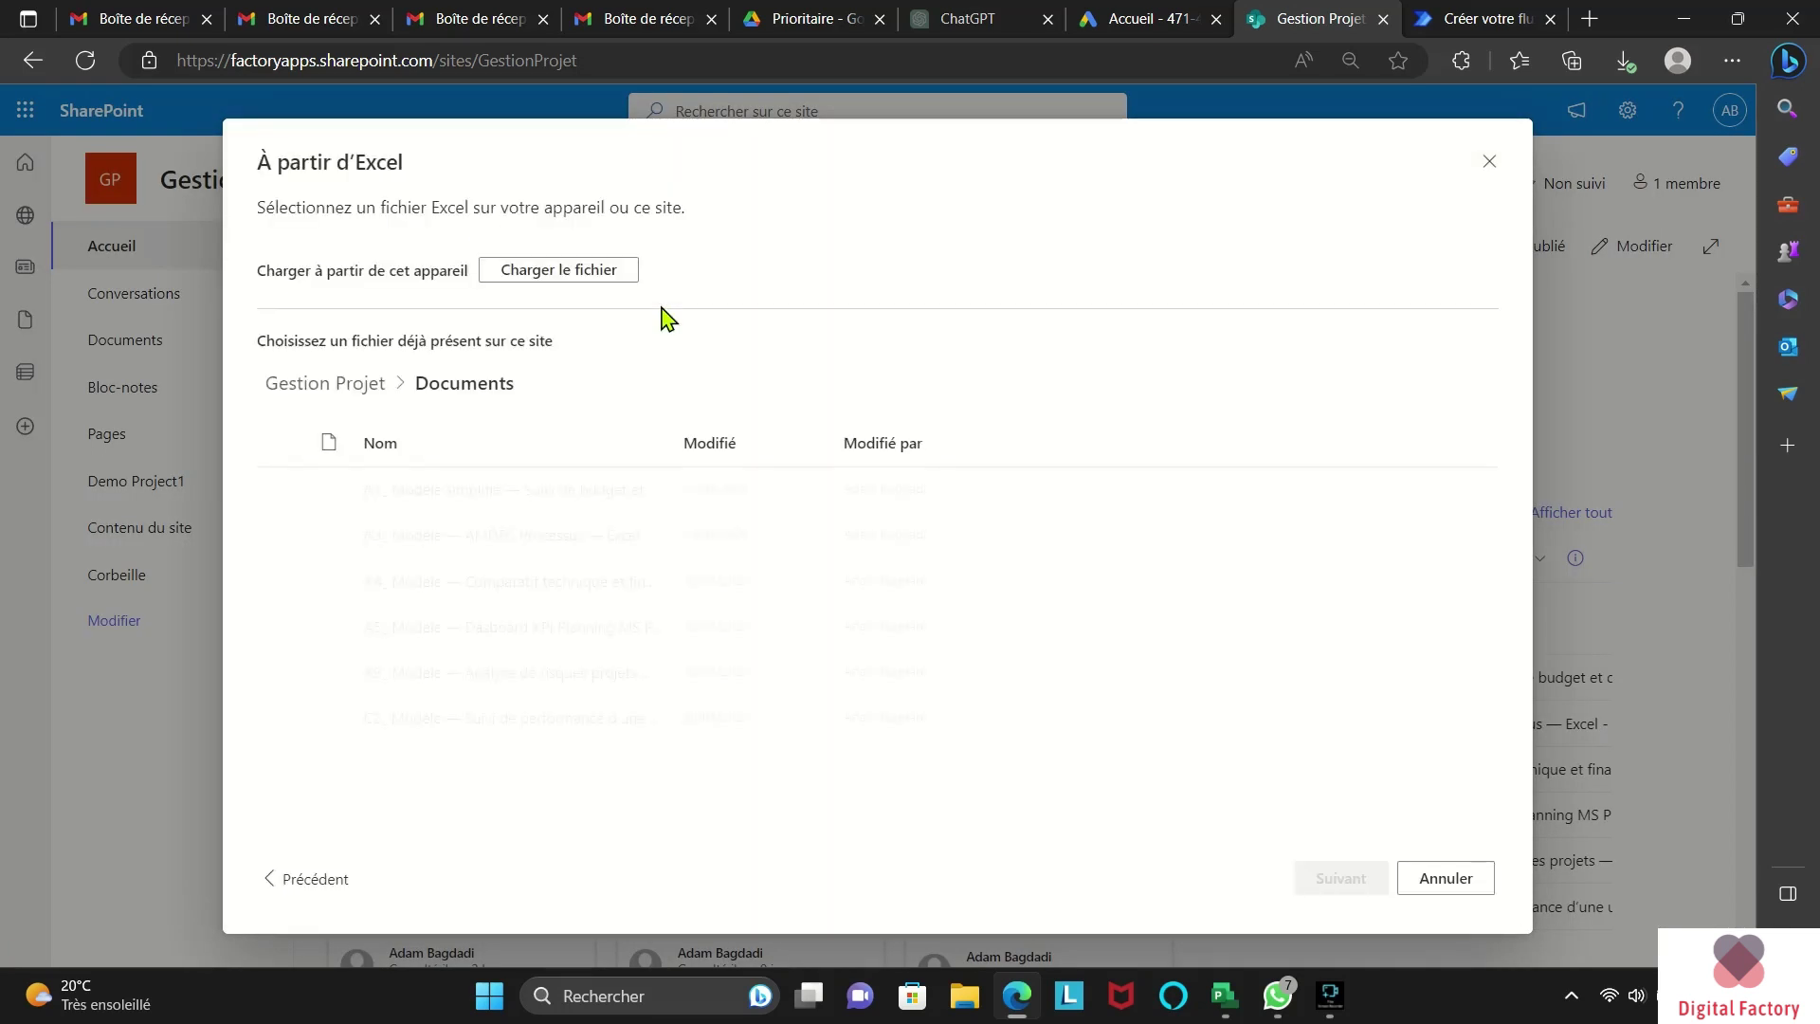
pyautogui.click(584, 287)
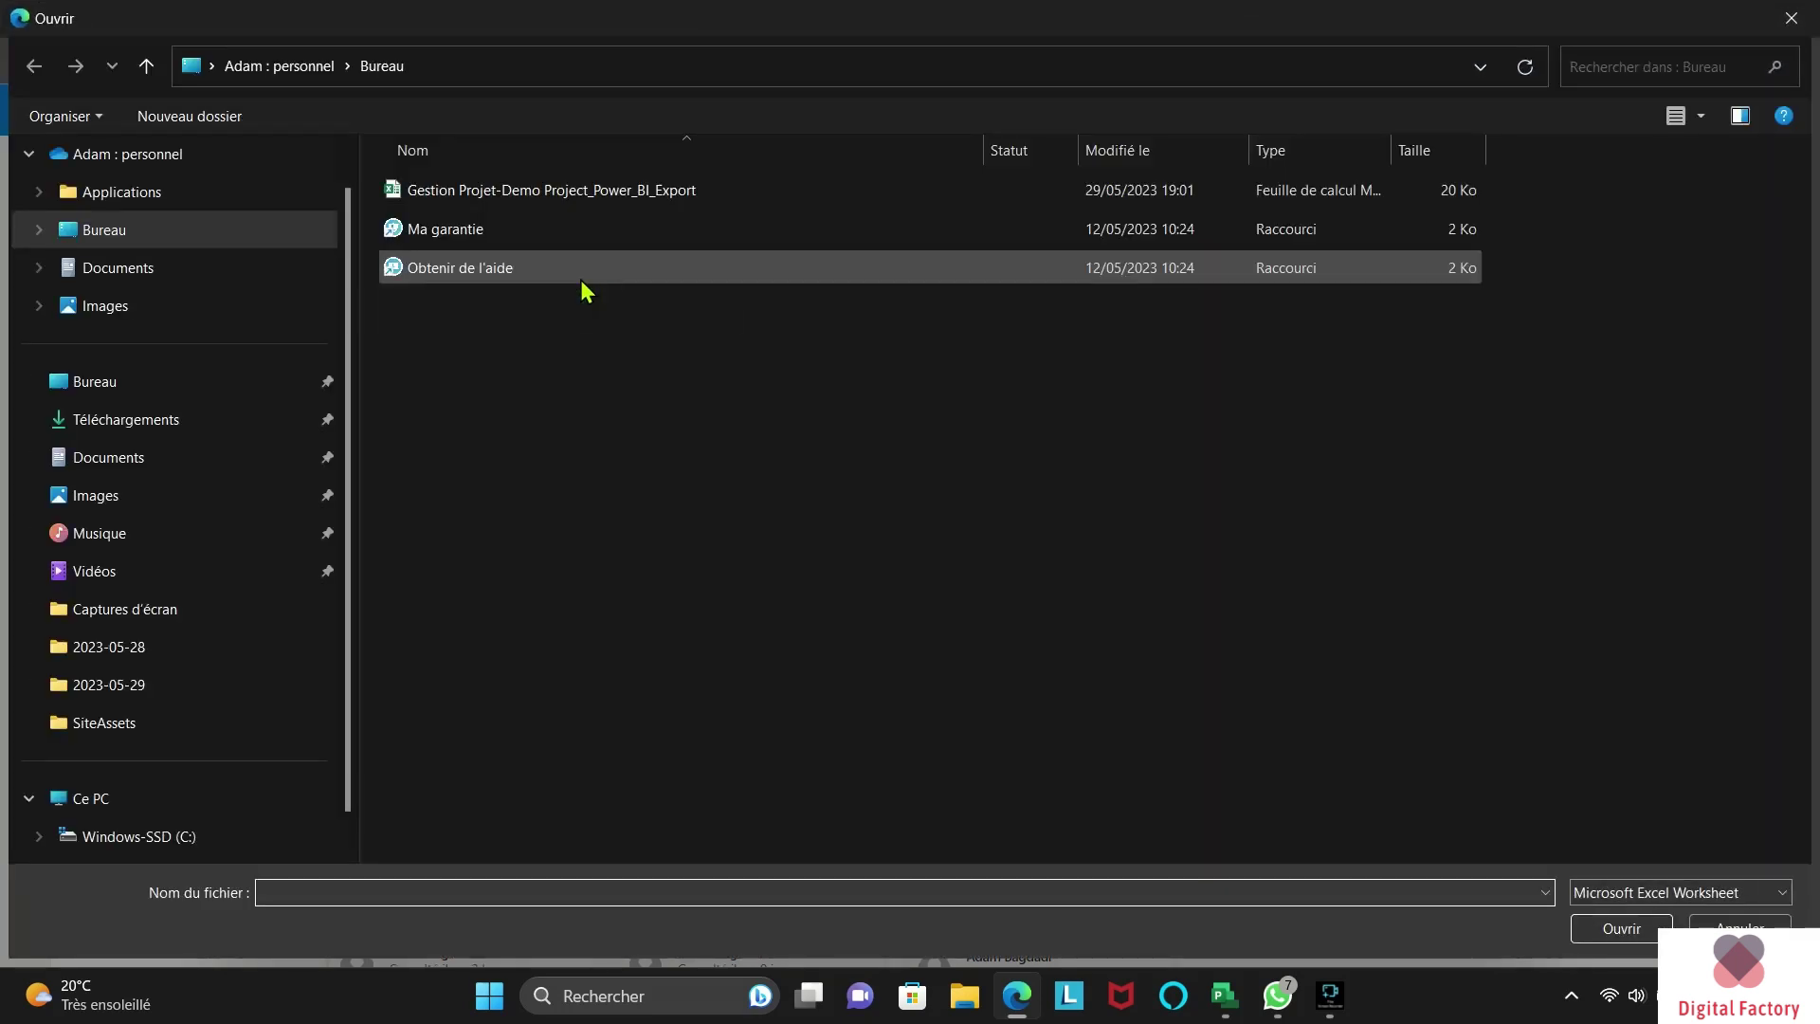
pyautogui.doubleClick(609, 193)
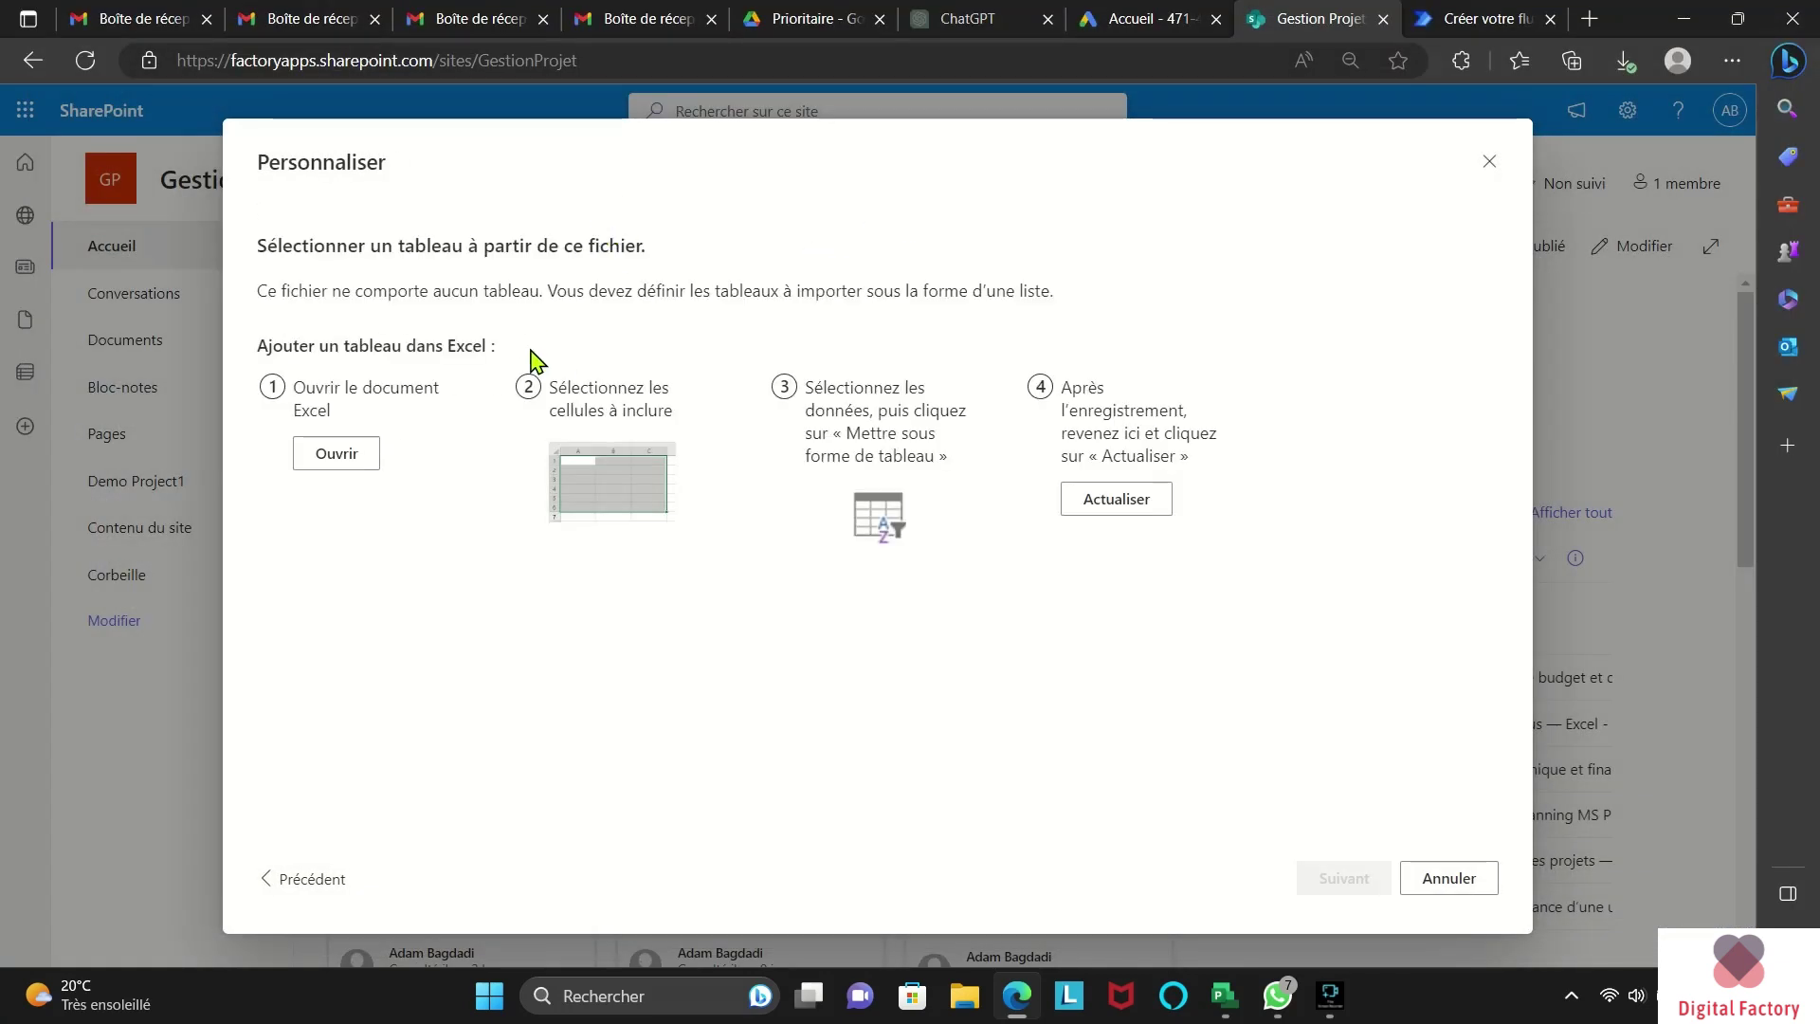
# Step: Open the uploaded workbook in Excel and convert the range A1:T116 into a table with headers
pyautogui.click(358, 457)
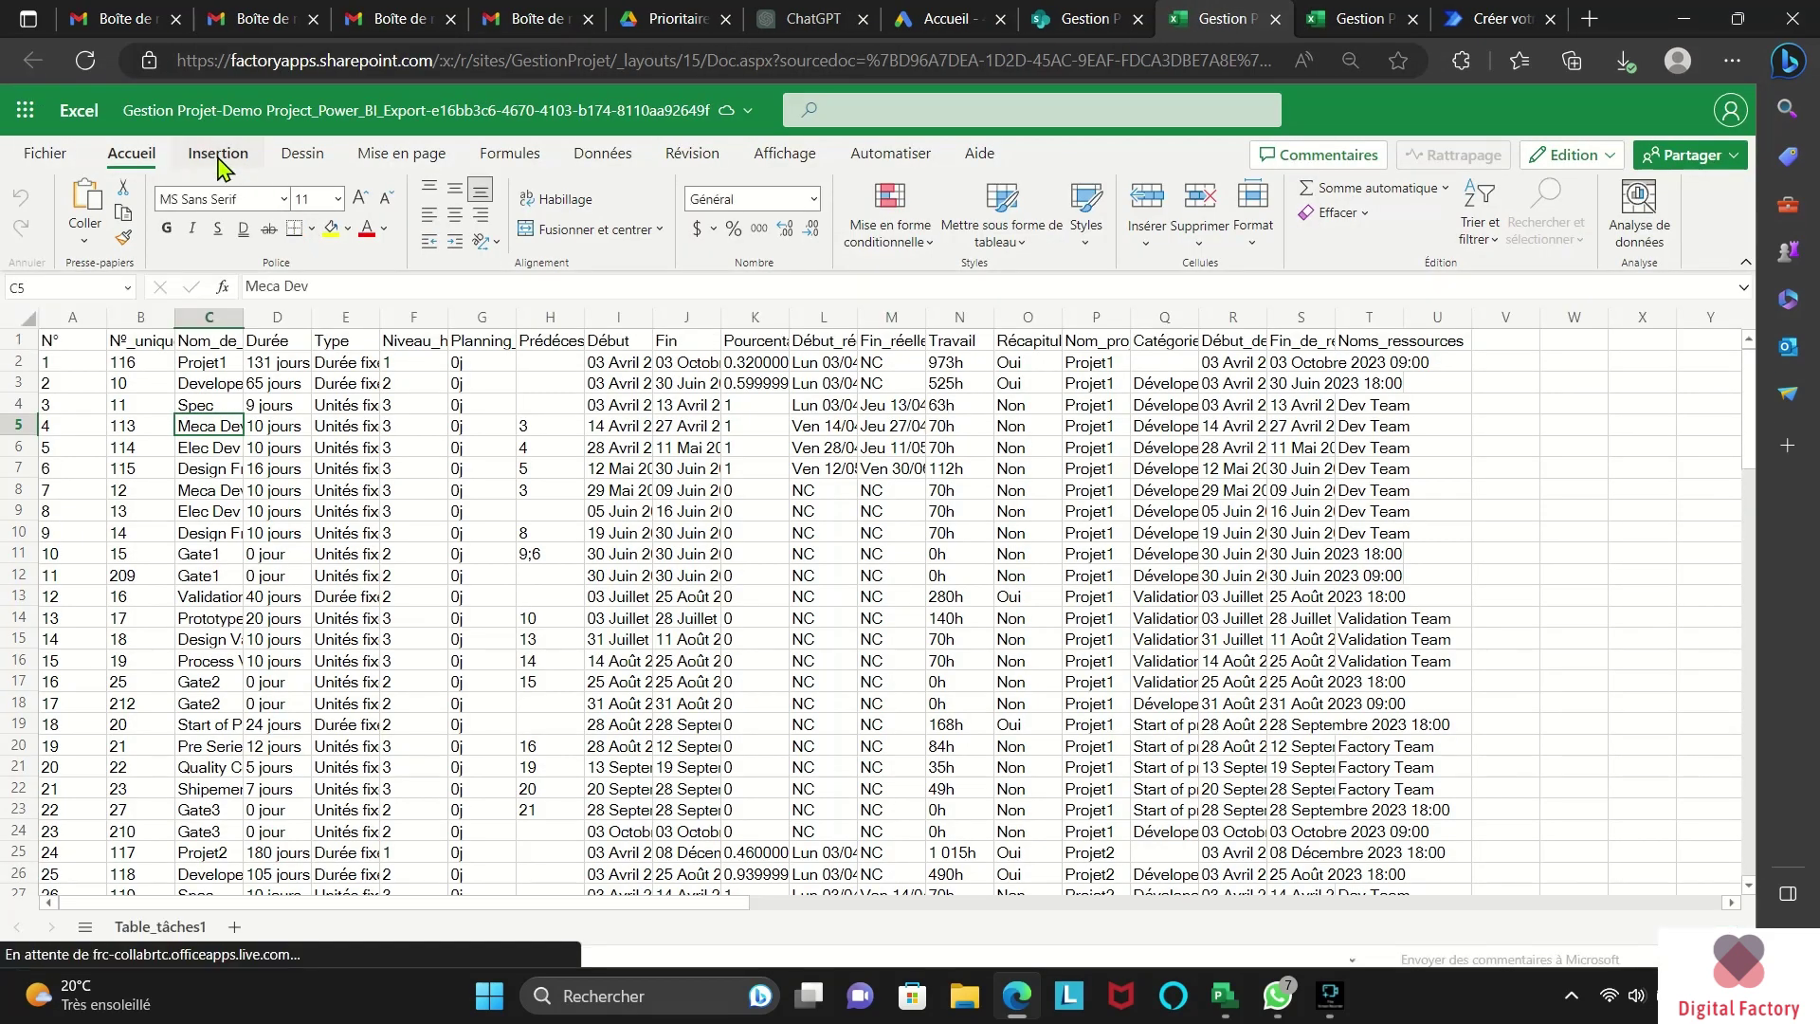
pyautogui.click(219, 165)
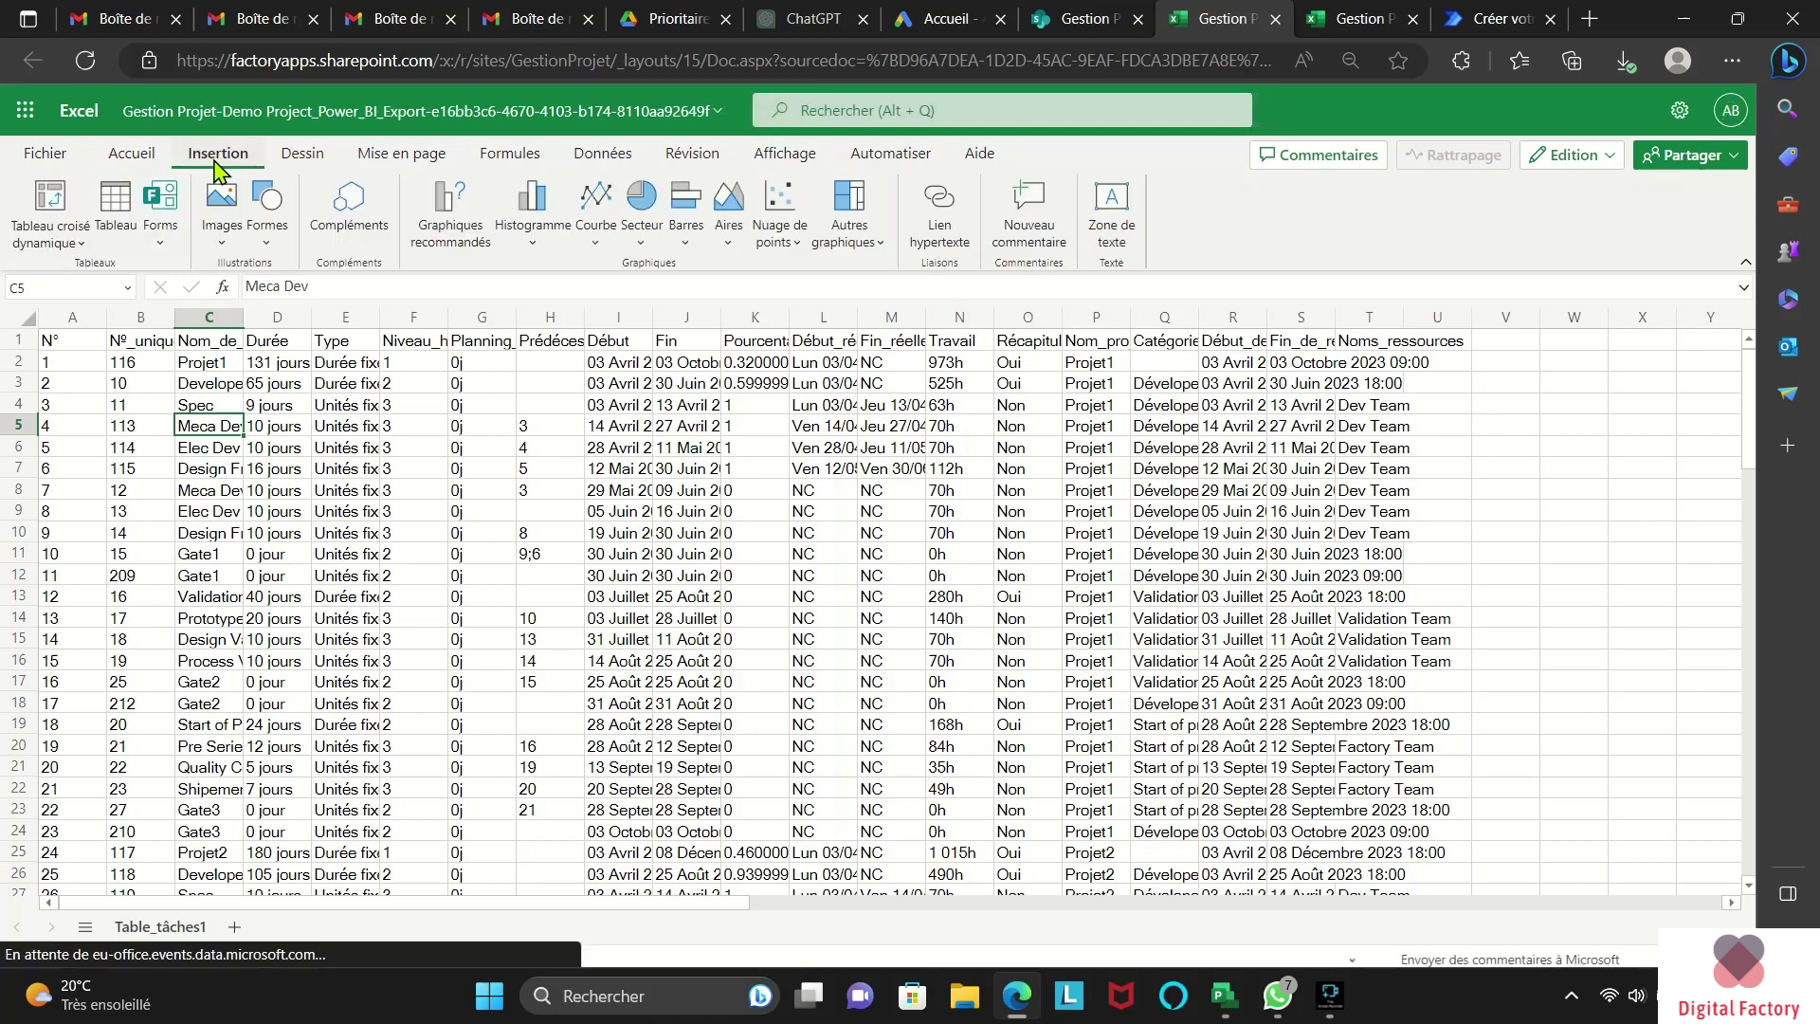
pyautogui.click(116, 204)
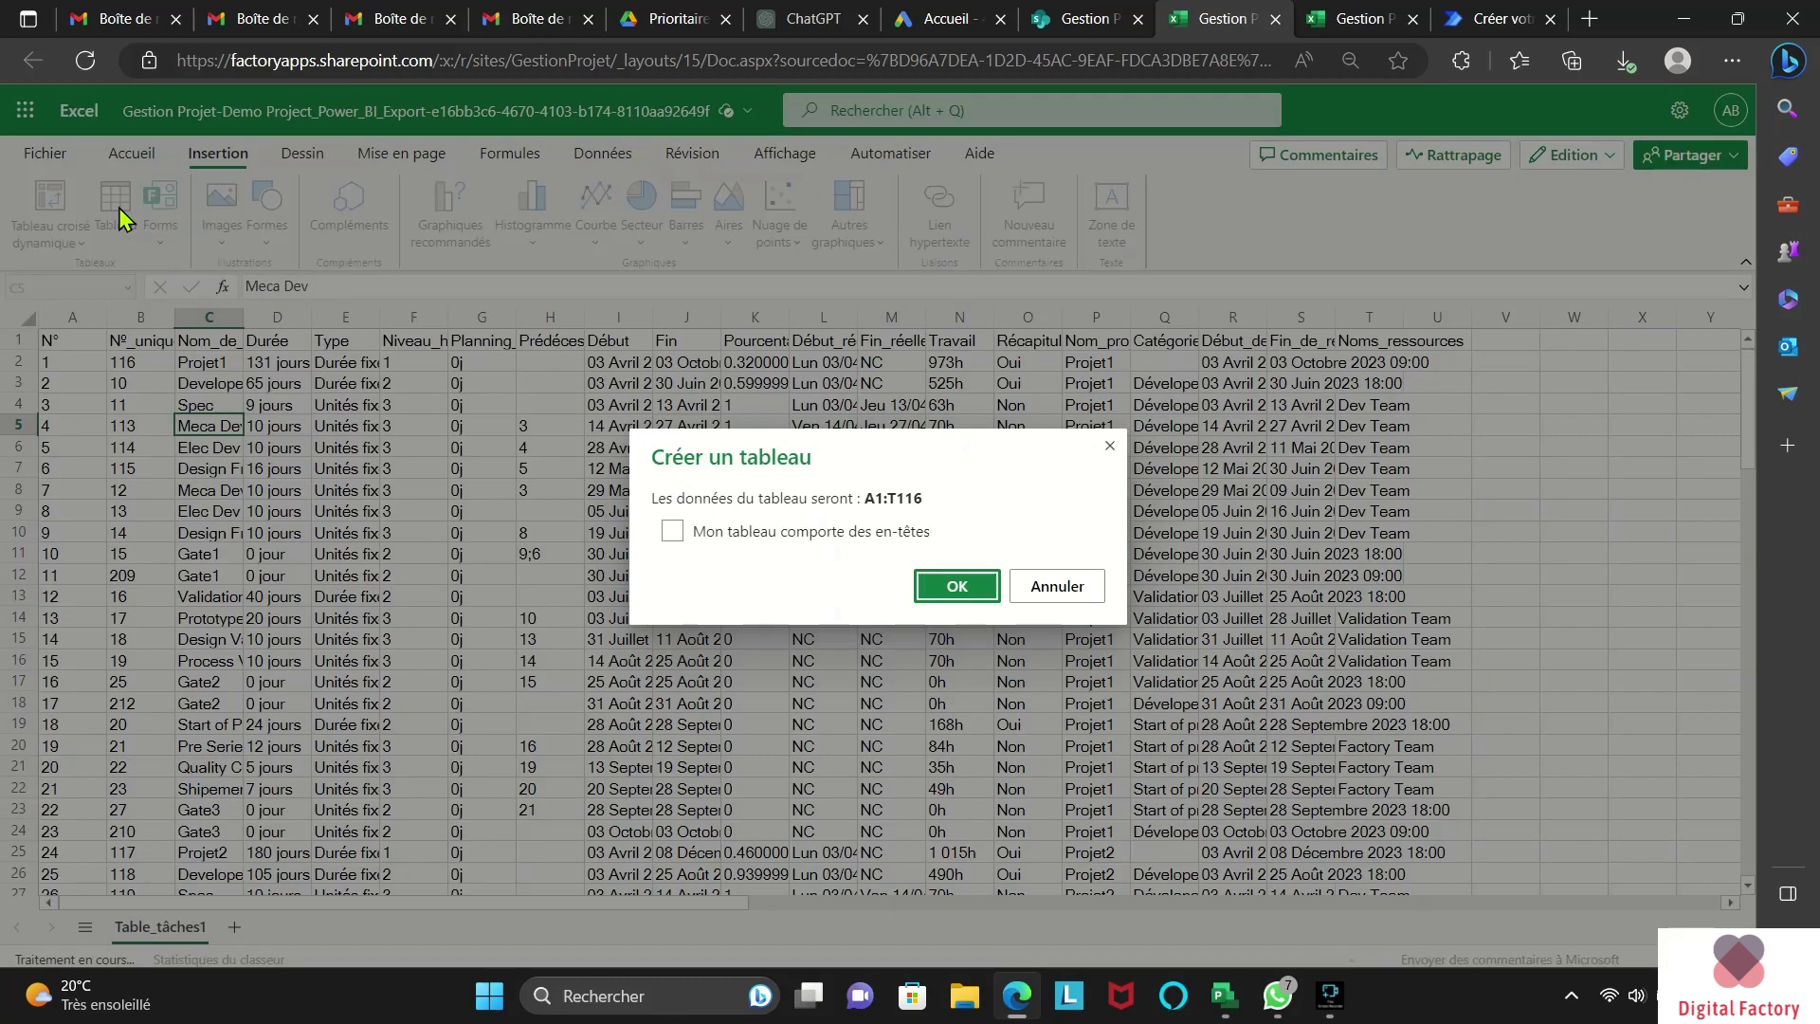
pyautogui.click(673, 532)
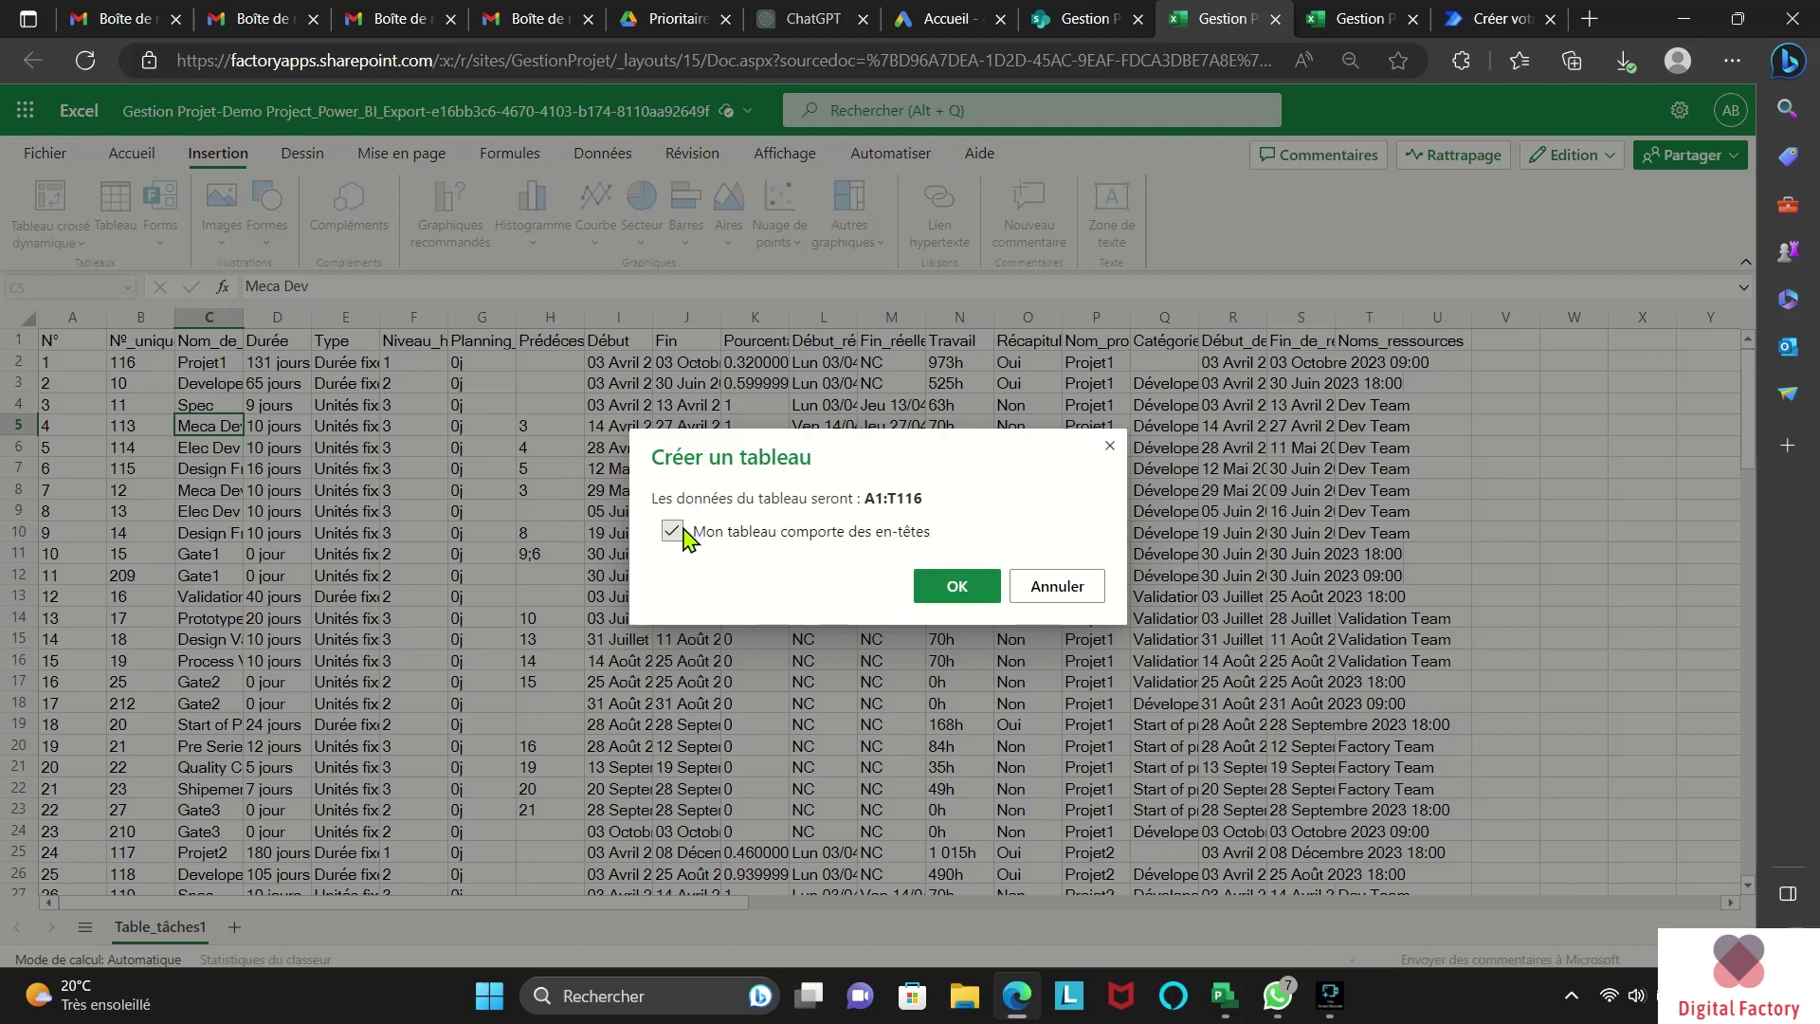
pyautogui.click(938, 583)
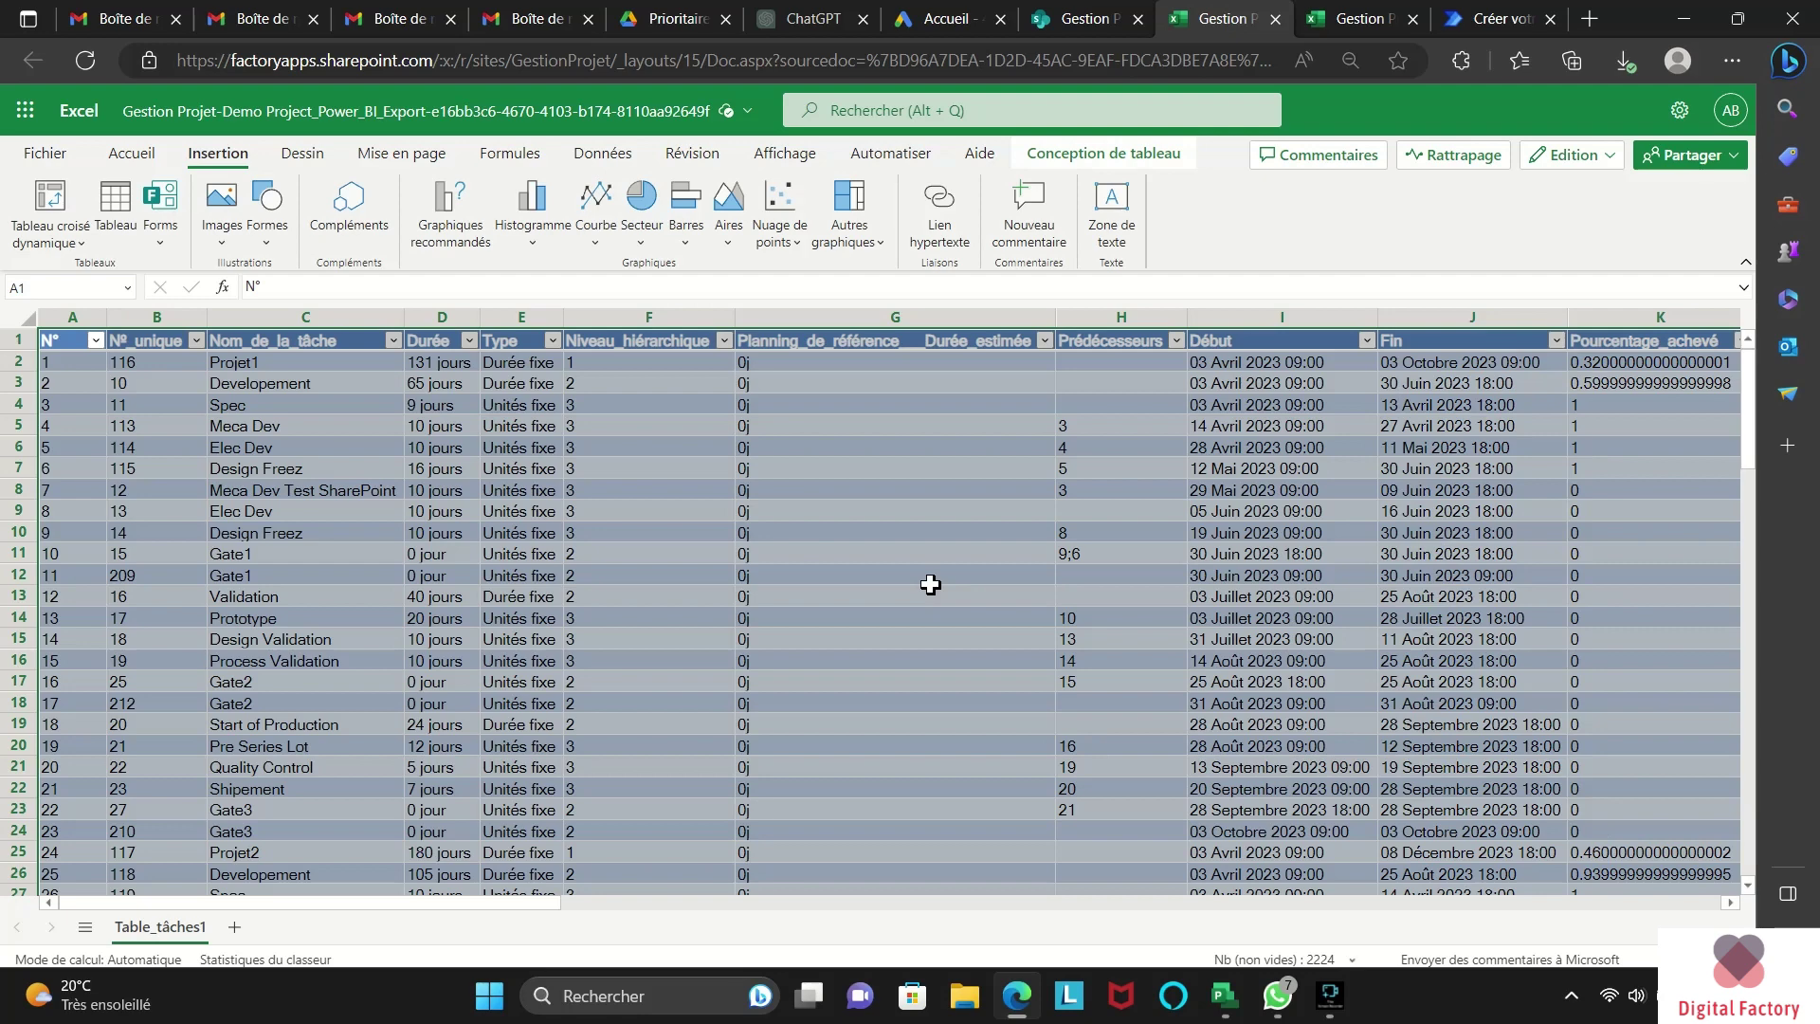
# Step: Back in SharePoint, refresh the import to load Tableau1, keep the proposed column types and create the list with its default name
pyautogui.click(1059, 19)
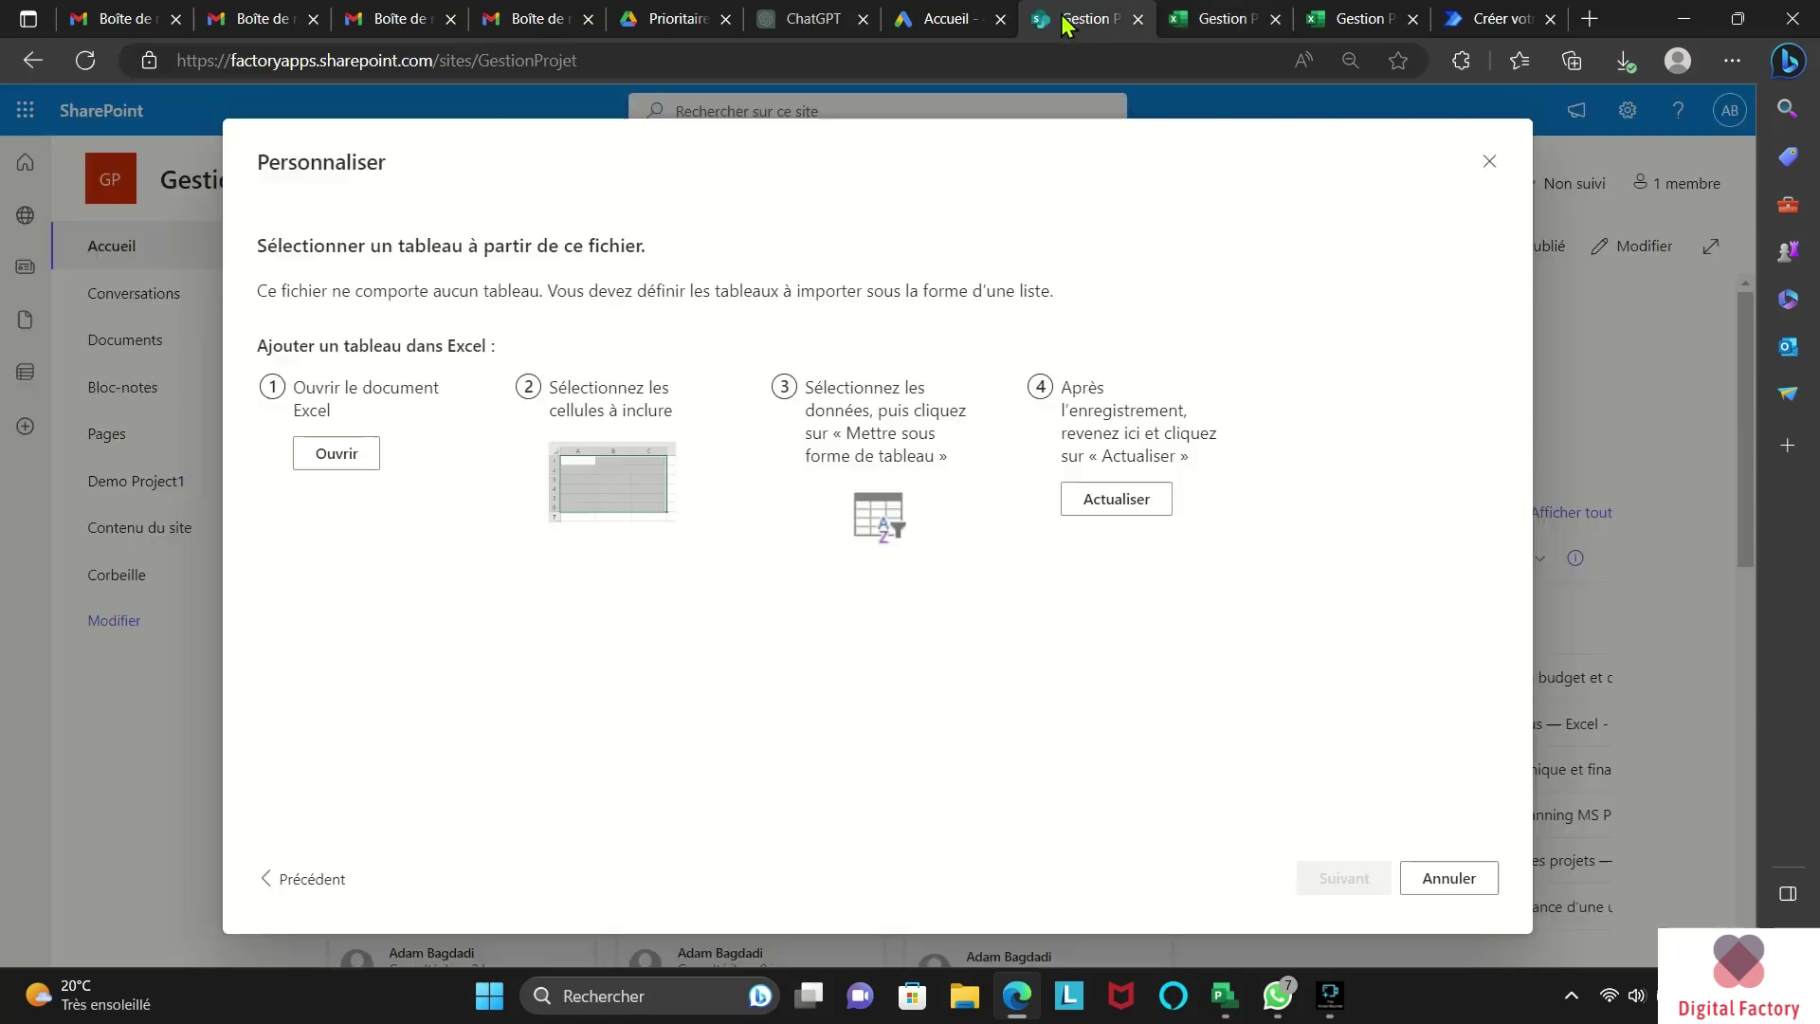
pyautogui.click(1117, 491)
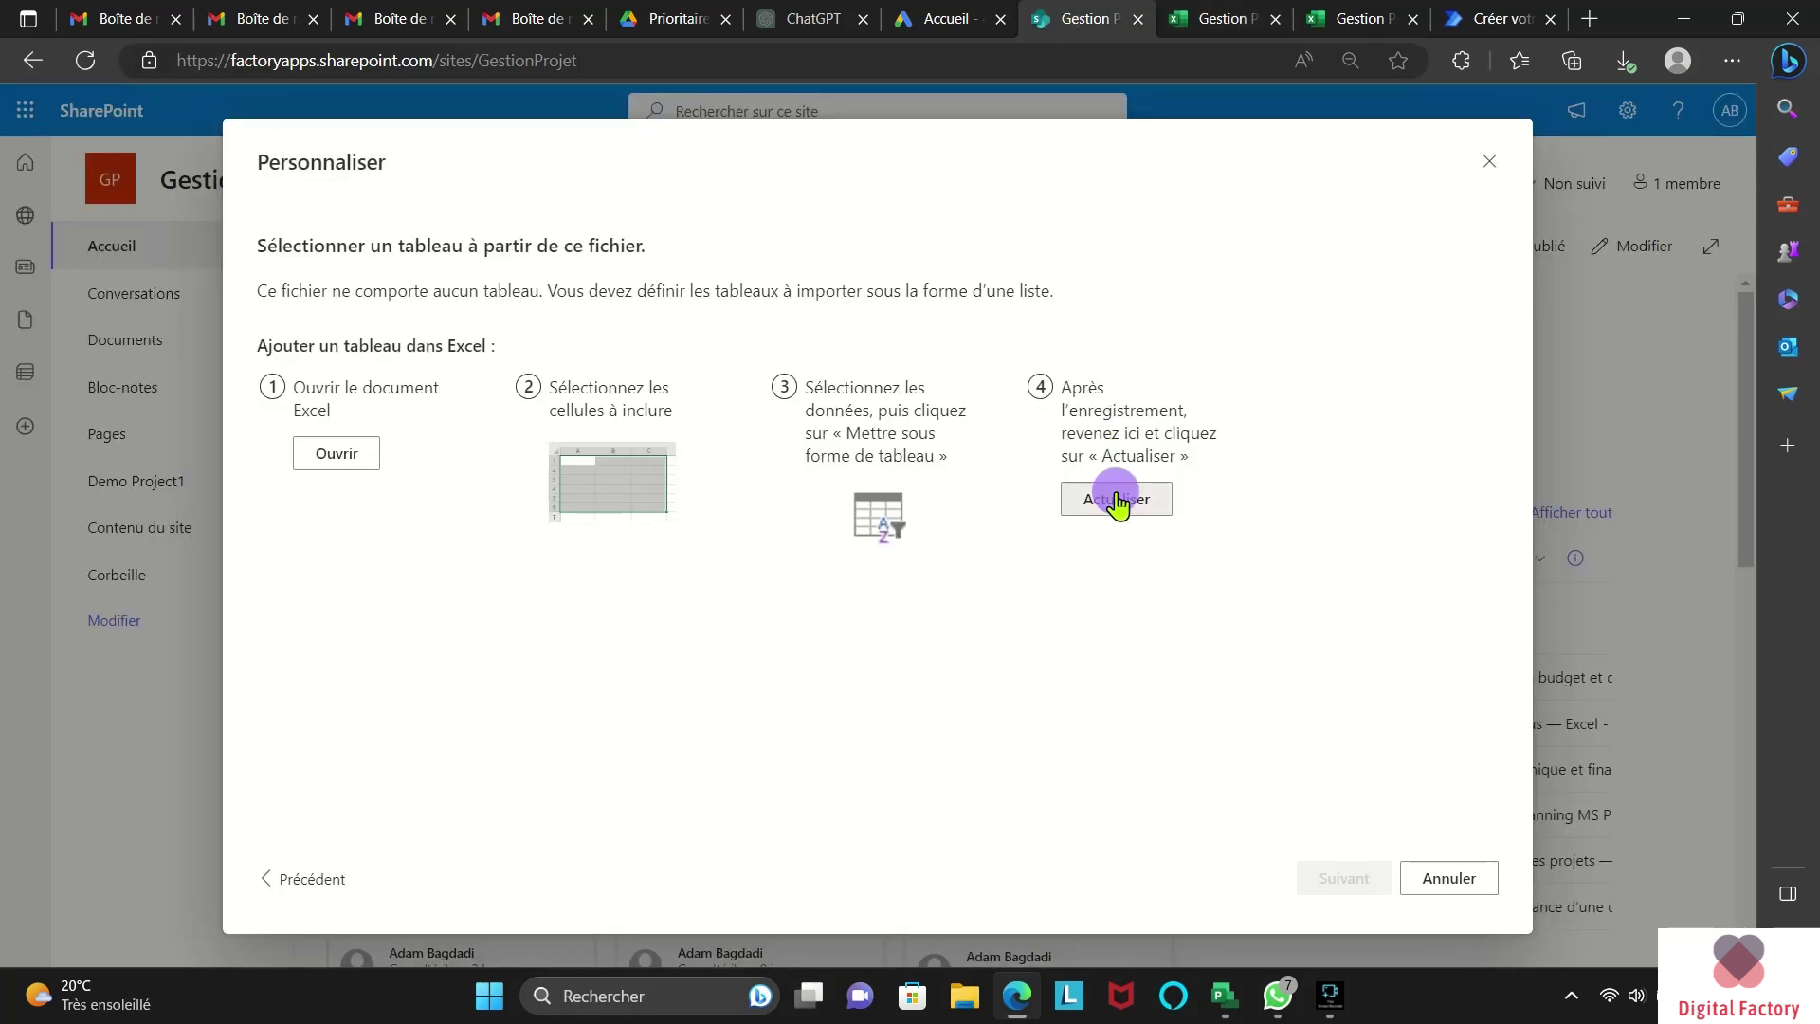
pyautogui.click(1115, 493)
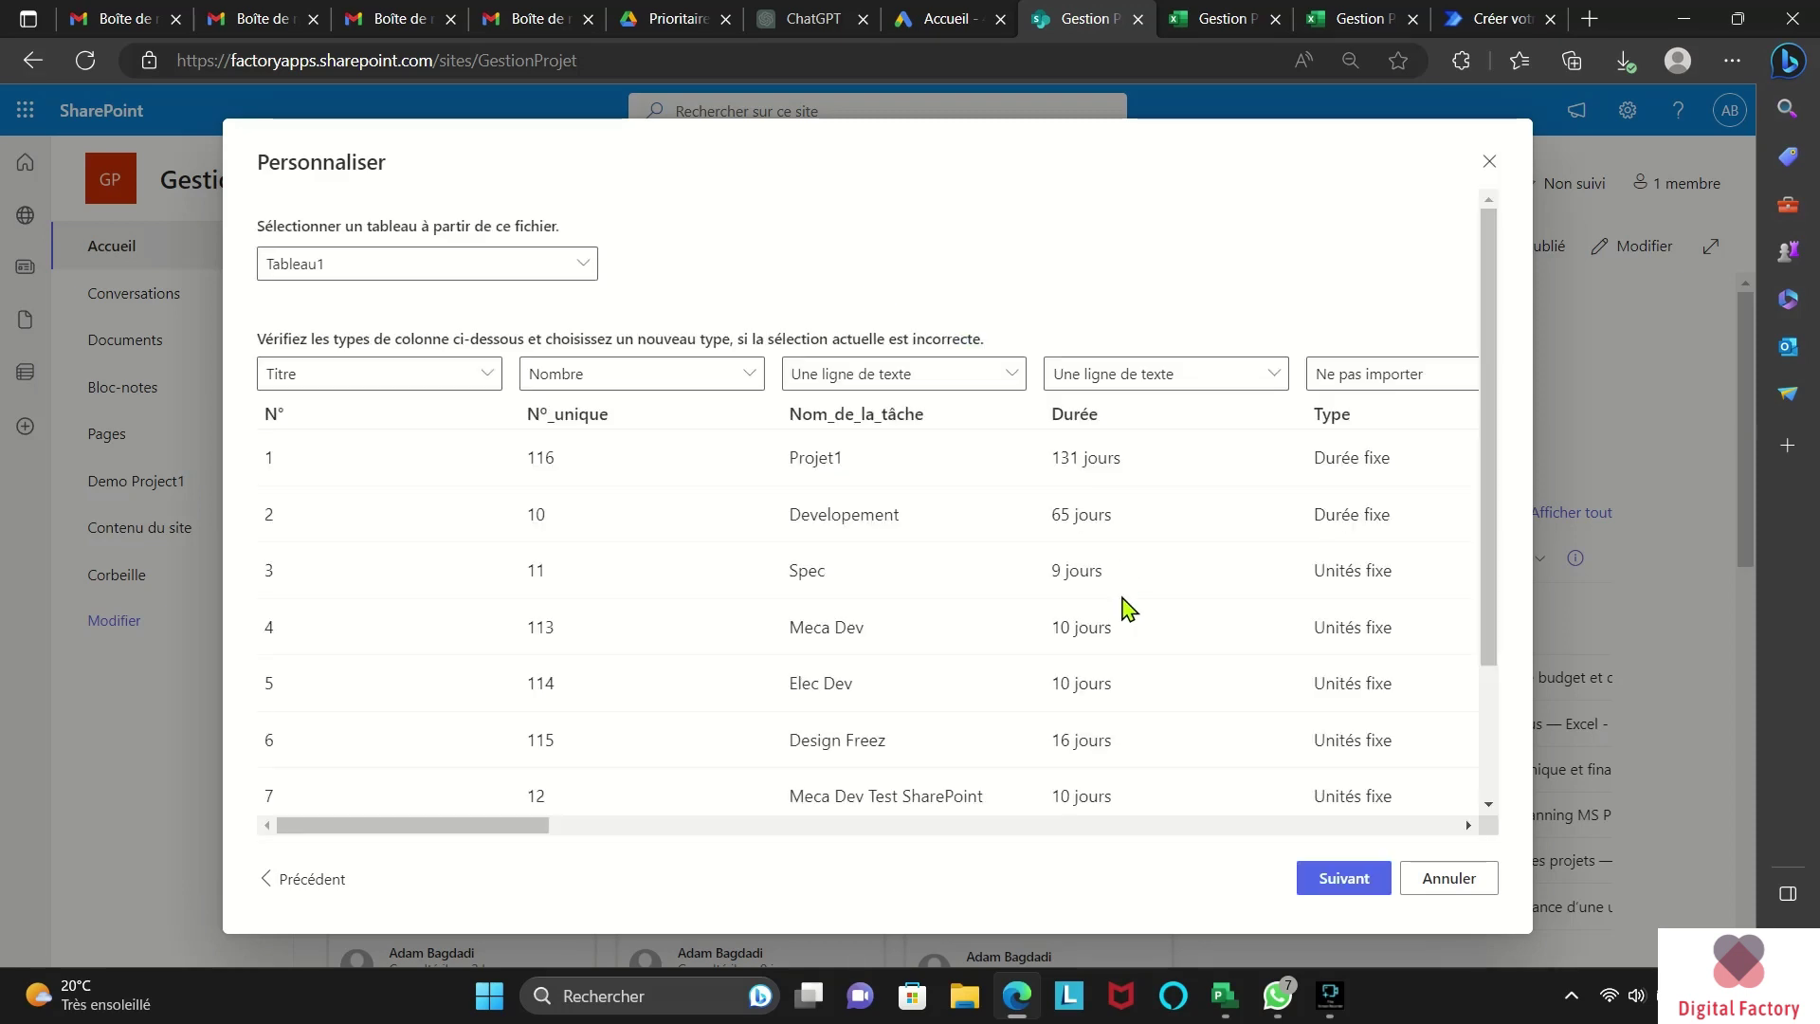
pyautogui.moveTo(491, 828); pyautogui.dragTo(1401, 828)
pyautogui.click(1348, 880)
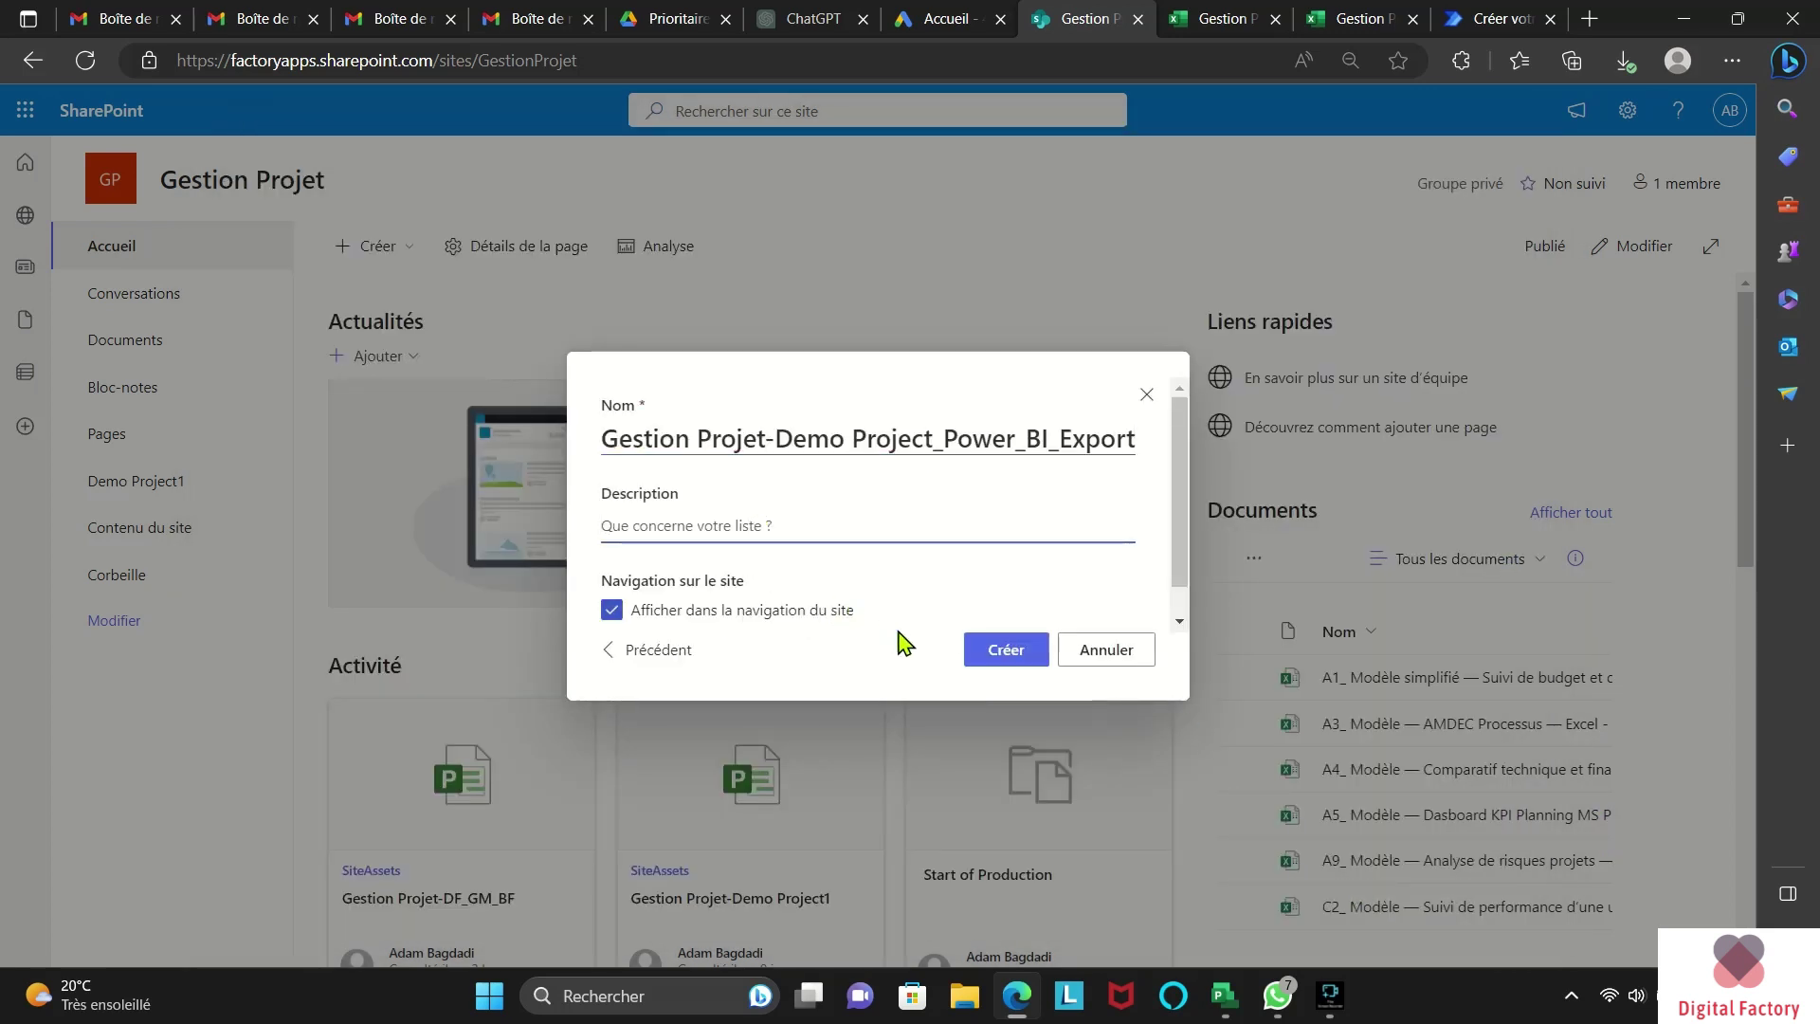
pyautogui.click(985, 656)
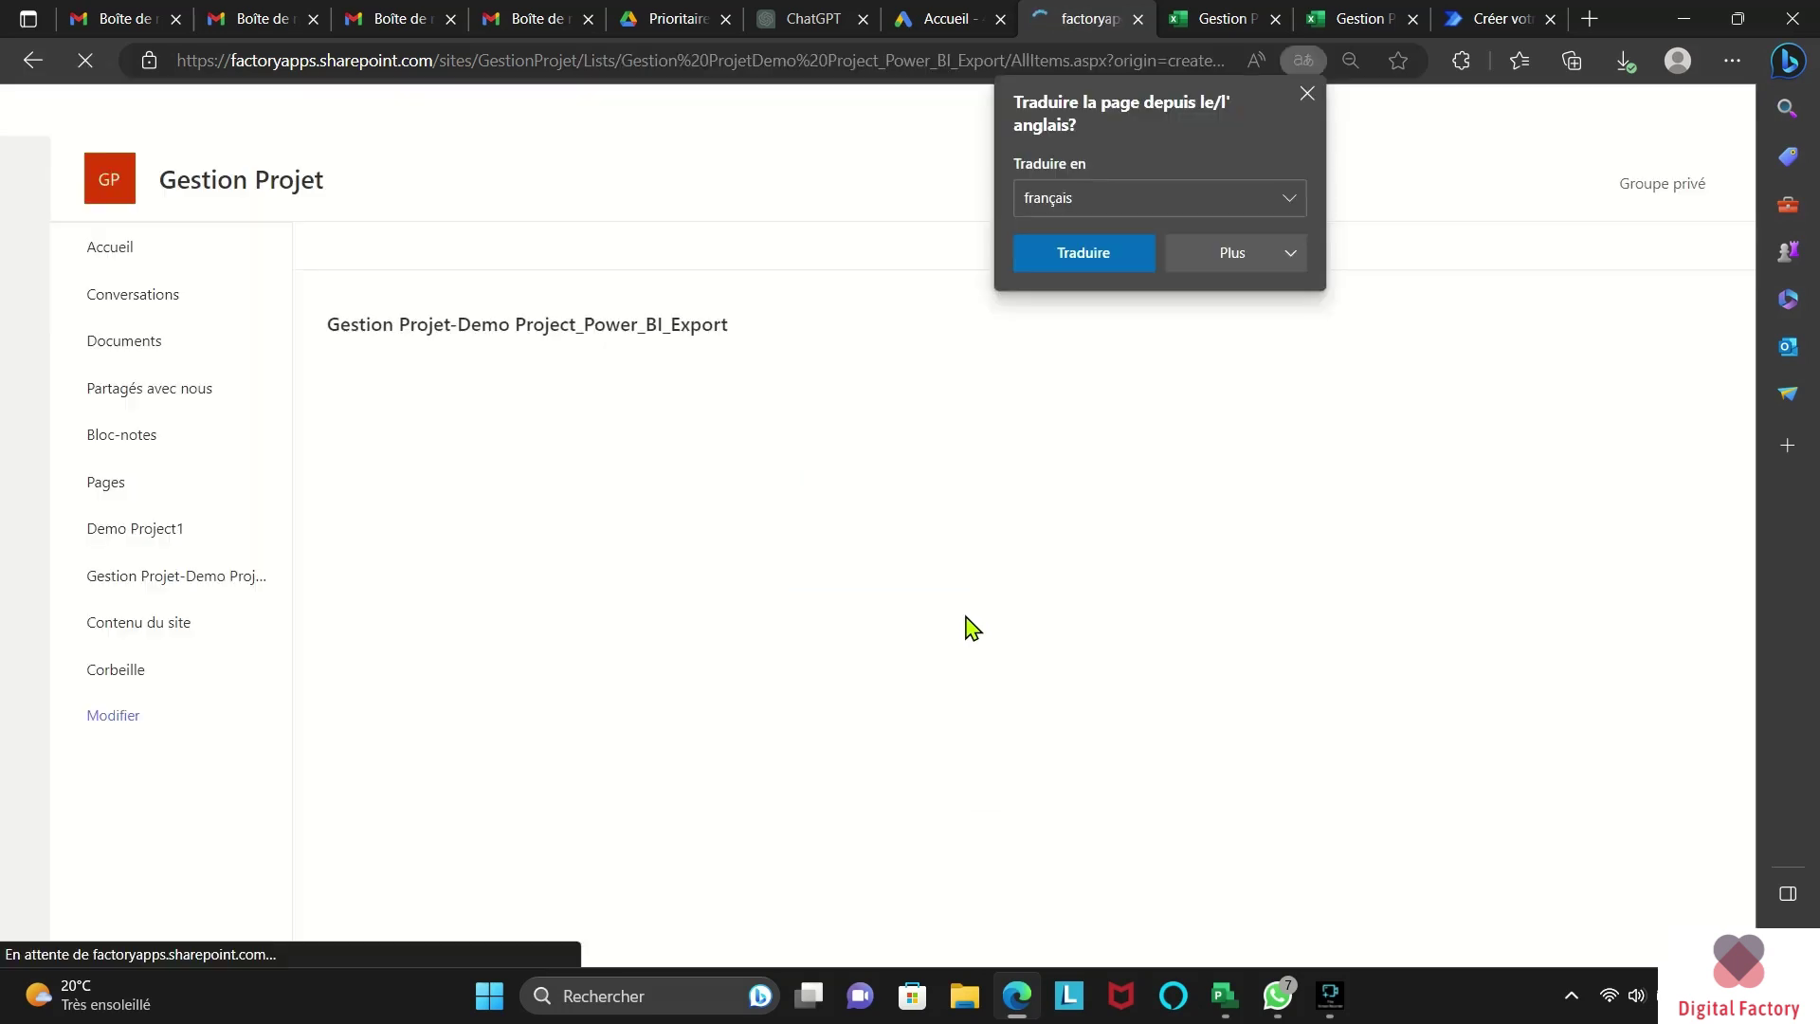
# Step: Select all items in the new list and delete them, keeping only its columns
pyautogui.click(354, 383)
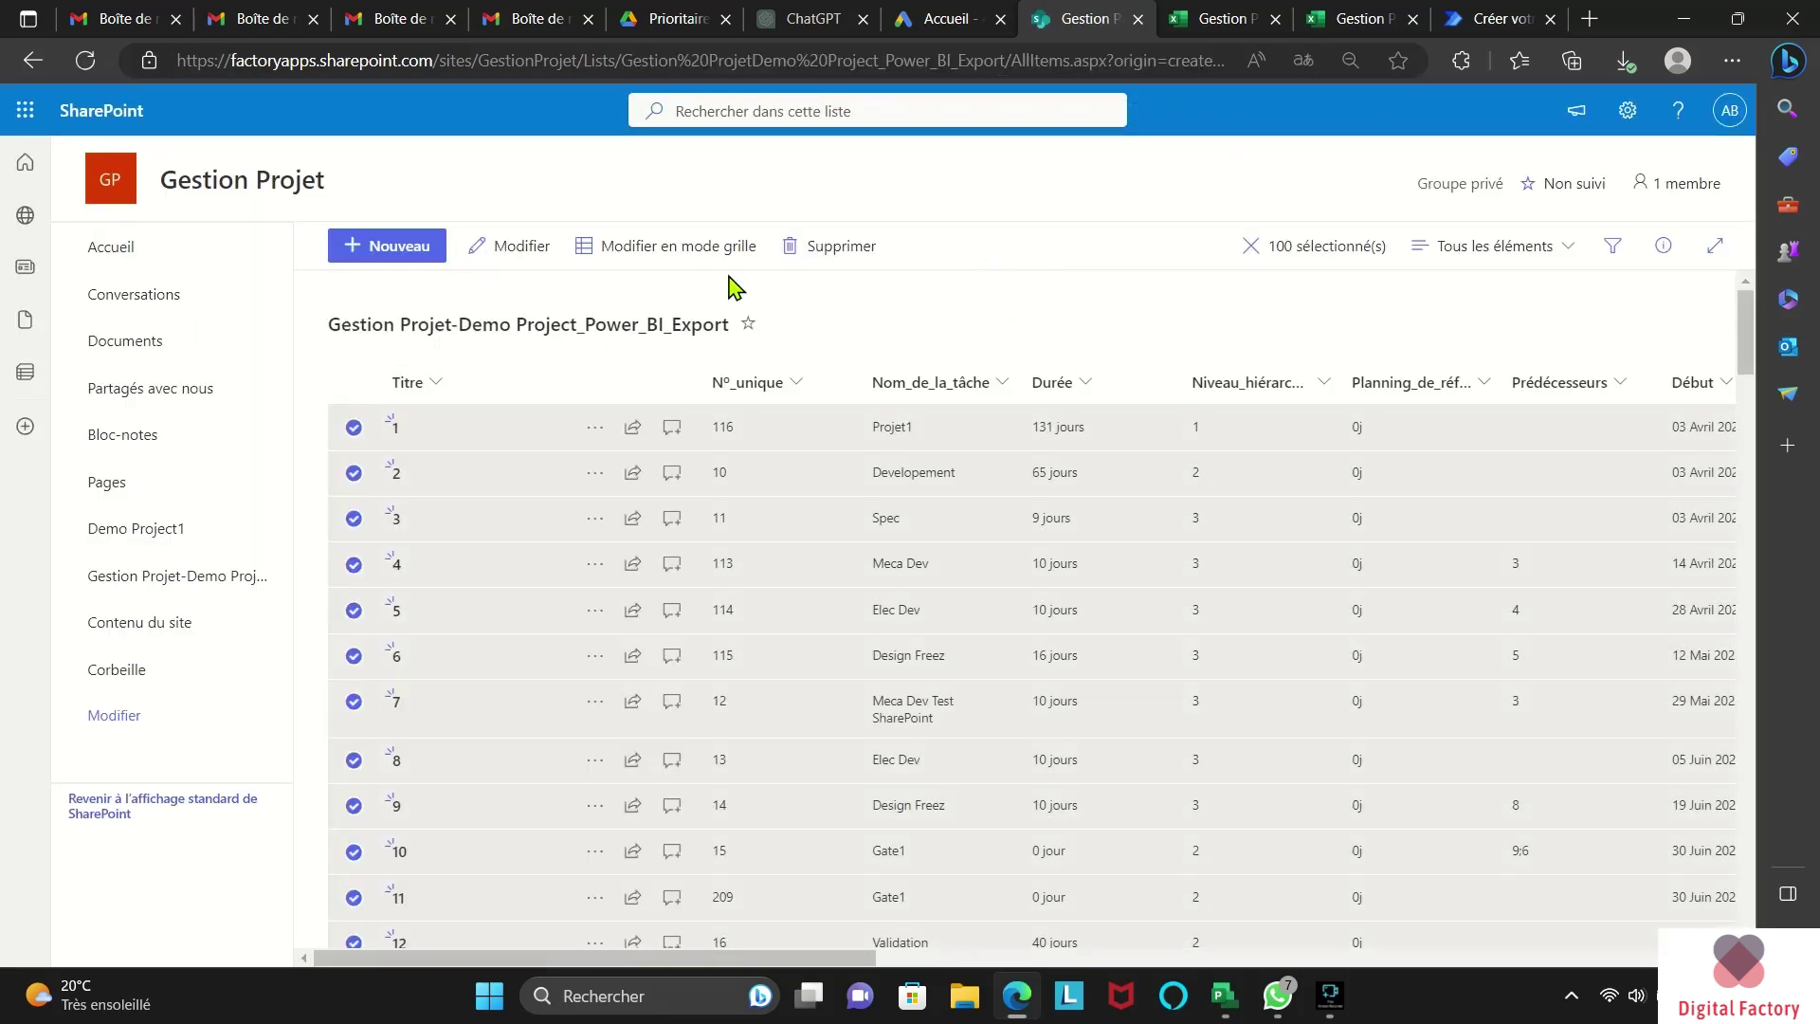
pyautogui.click(830, 245)
pyautogui.click(918, 609)
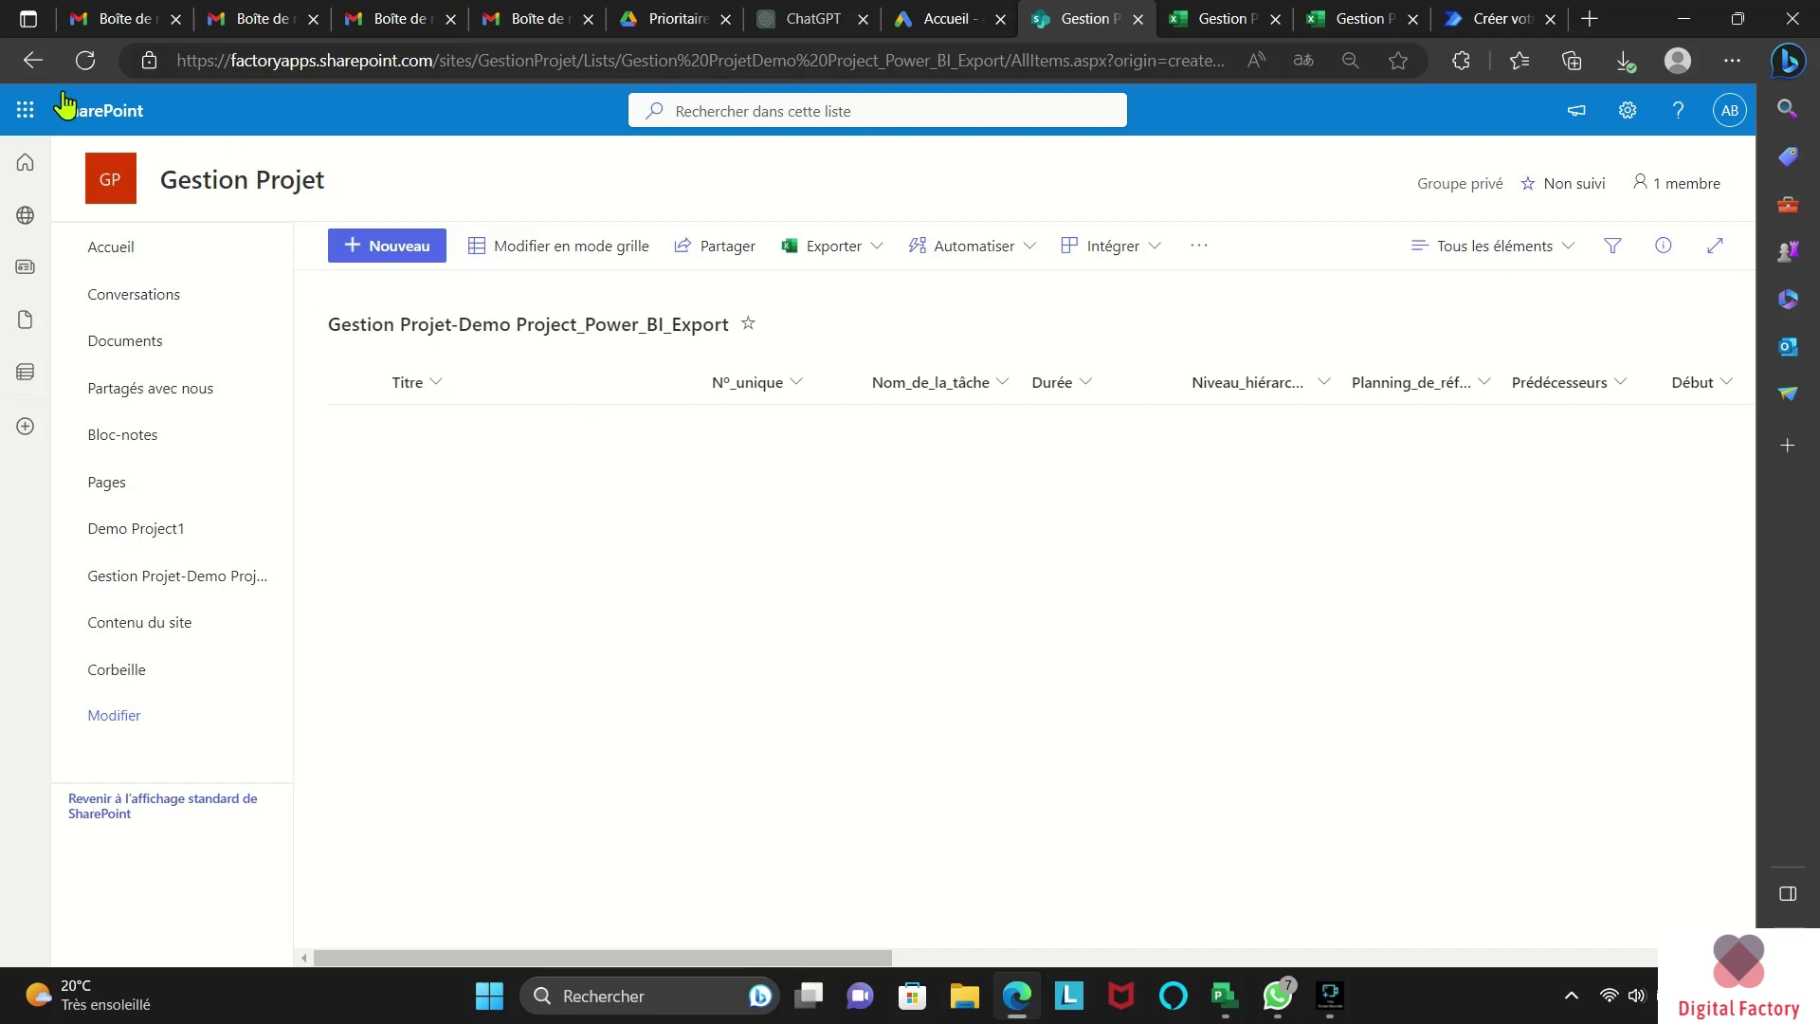
# Step: Switch to Power Automate and start creating a scheduled cloud flow (Flux de cloud planifié)
pyautogui.click(25, 110)
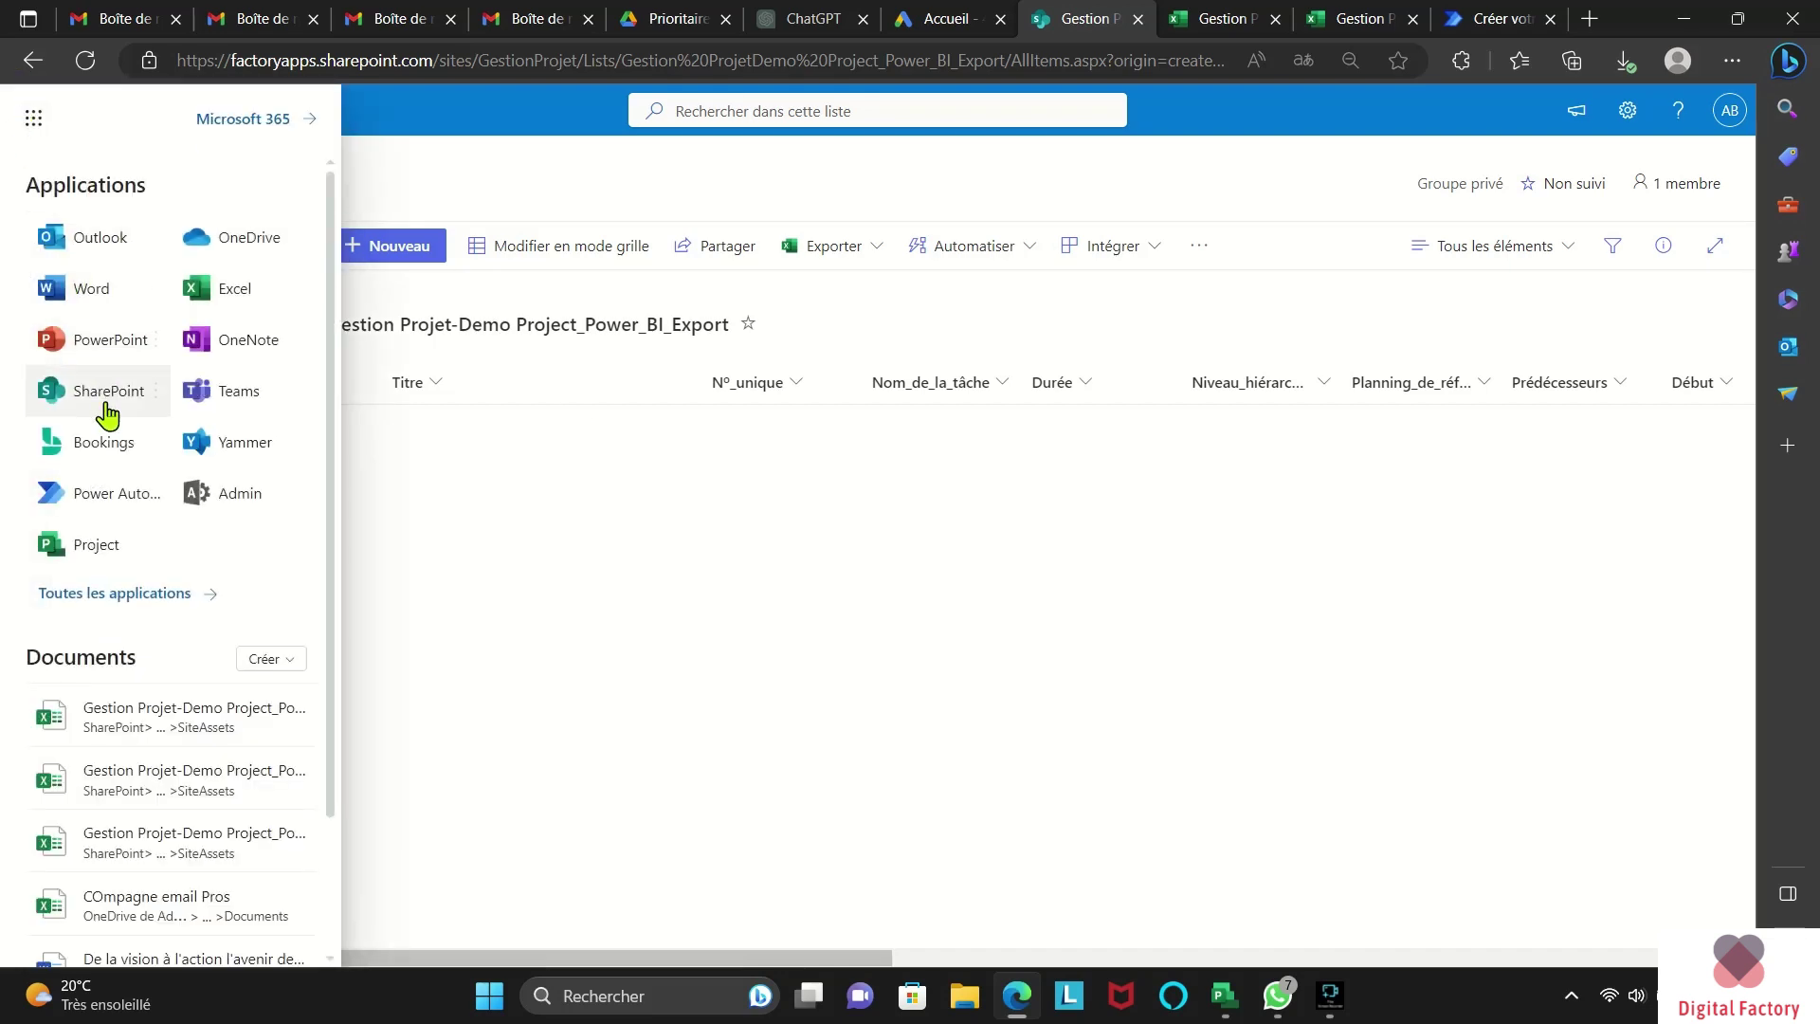
pyautogui.click(109, 491)
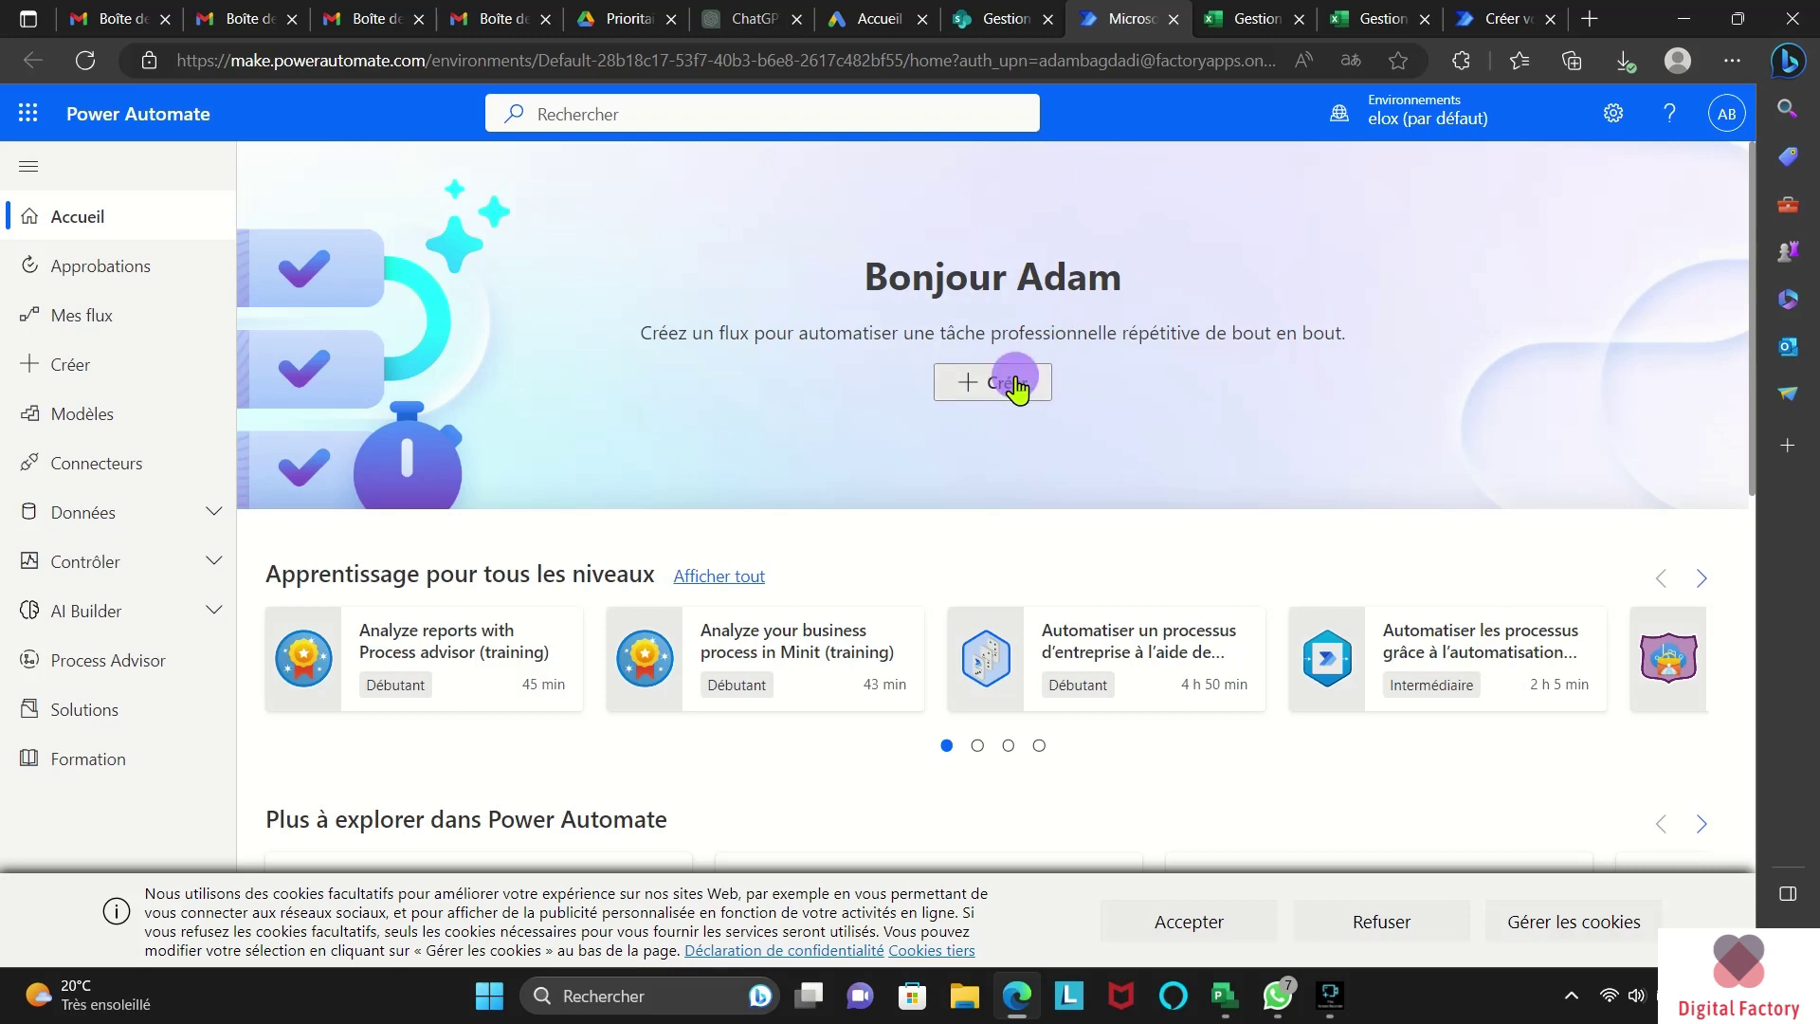
pyautogui.click(1012, 382)
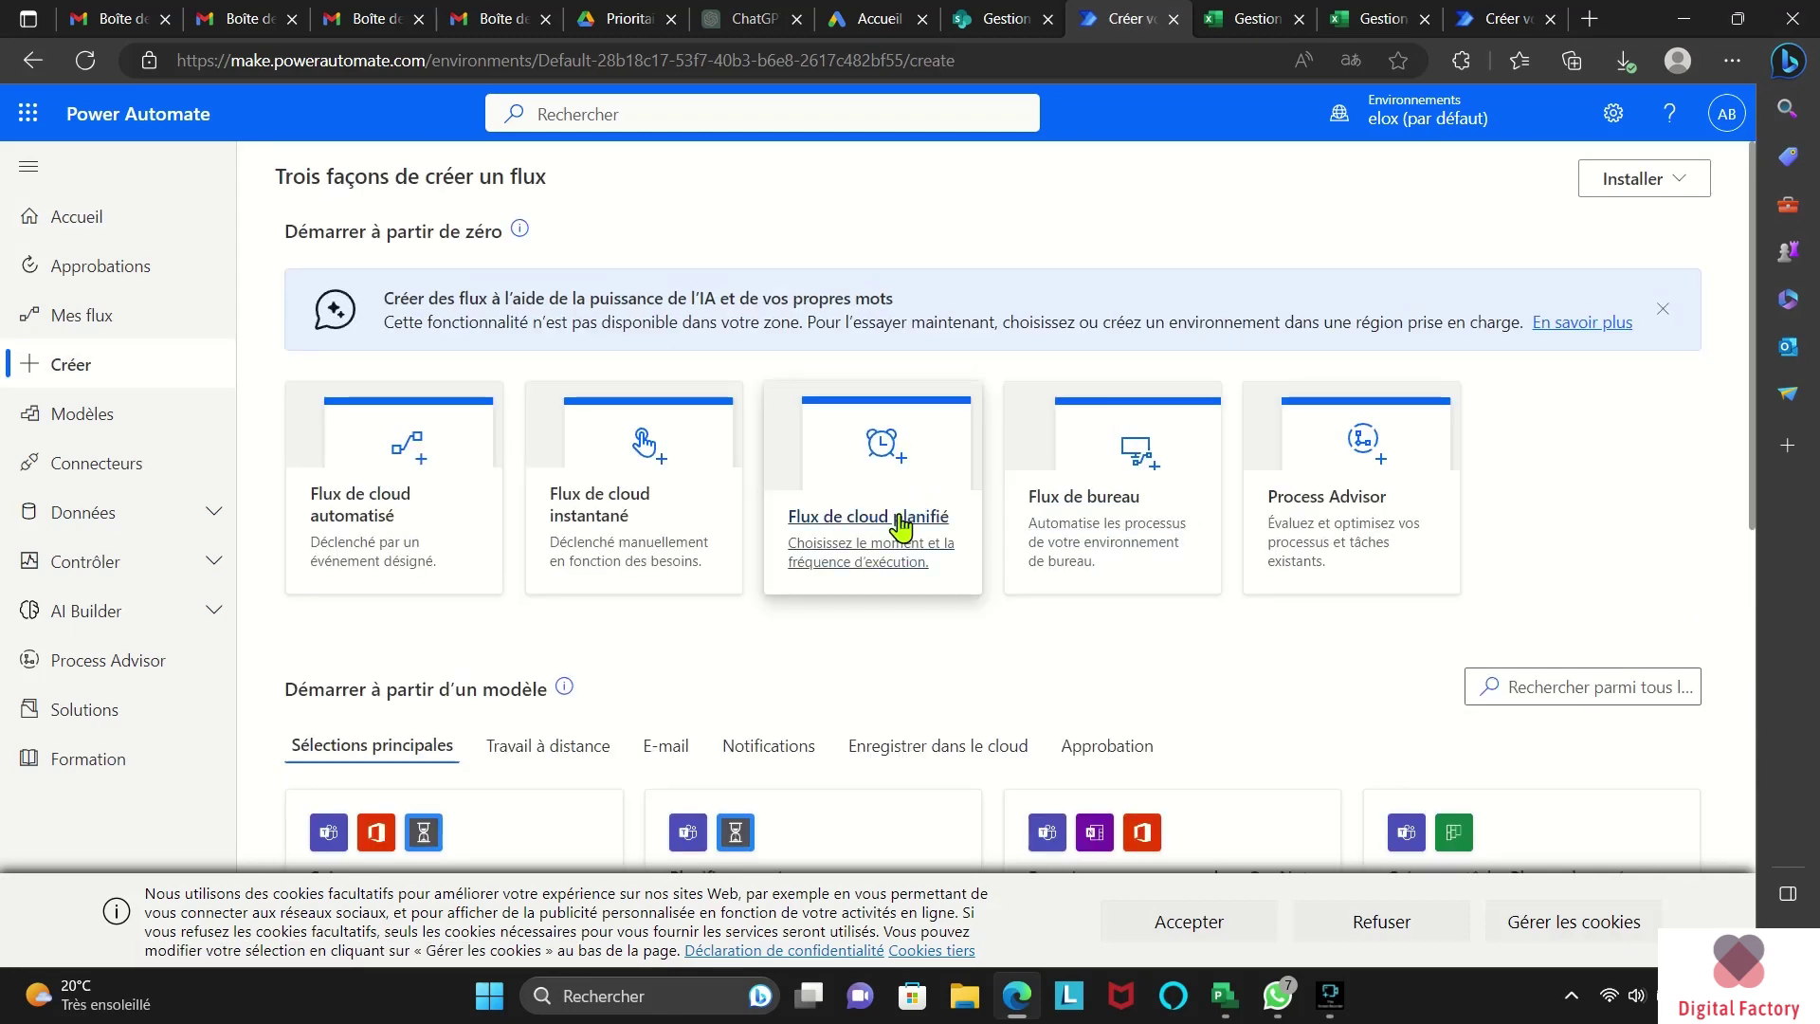
pyautogui.click(899, 524)
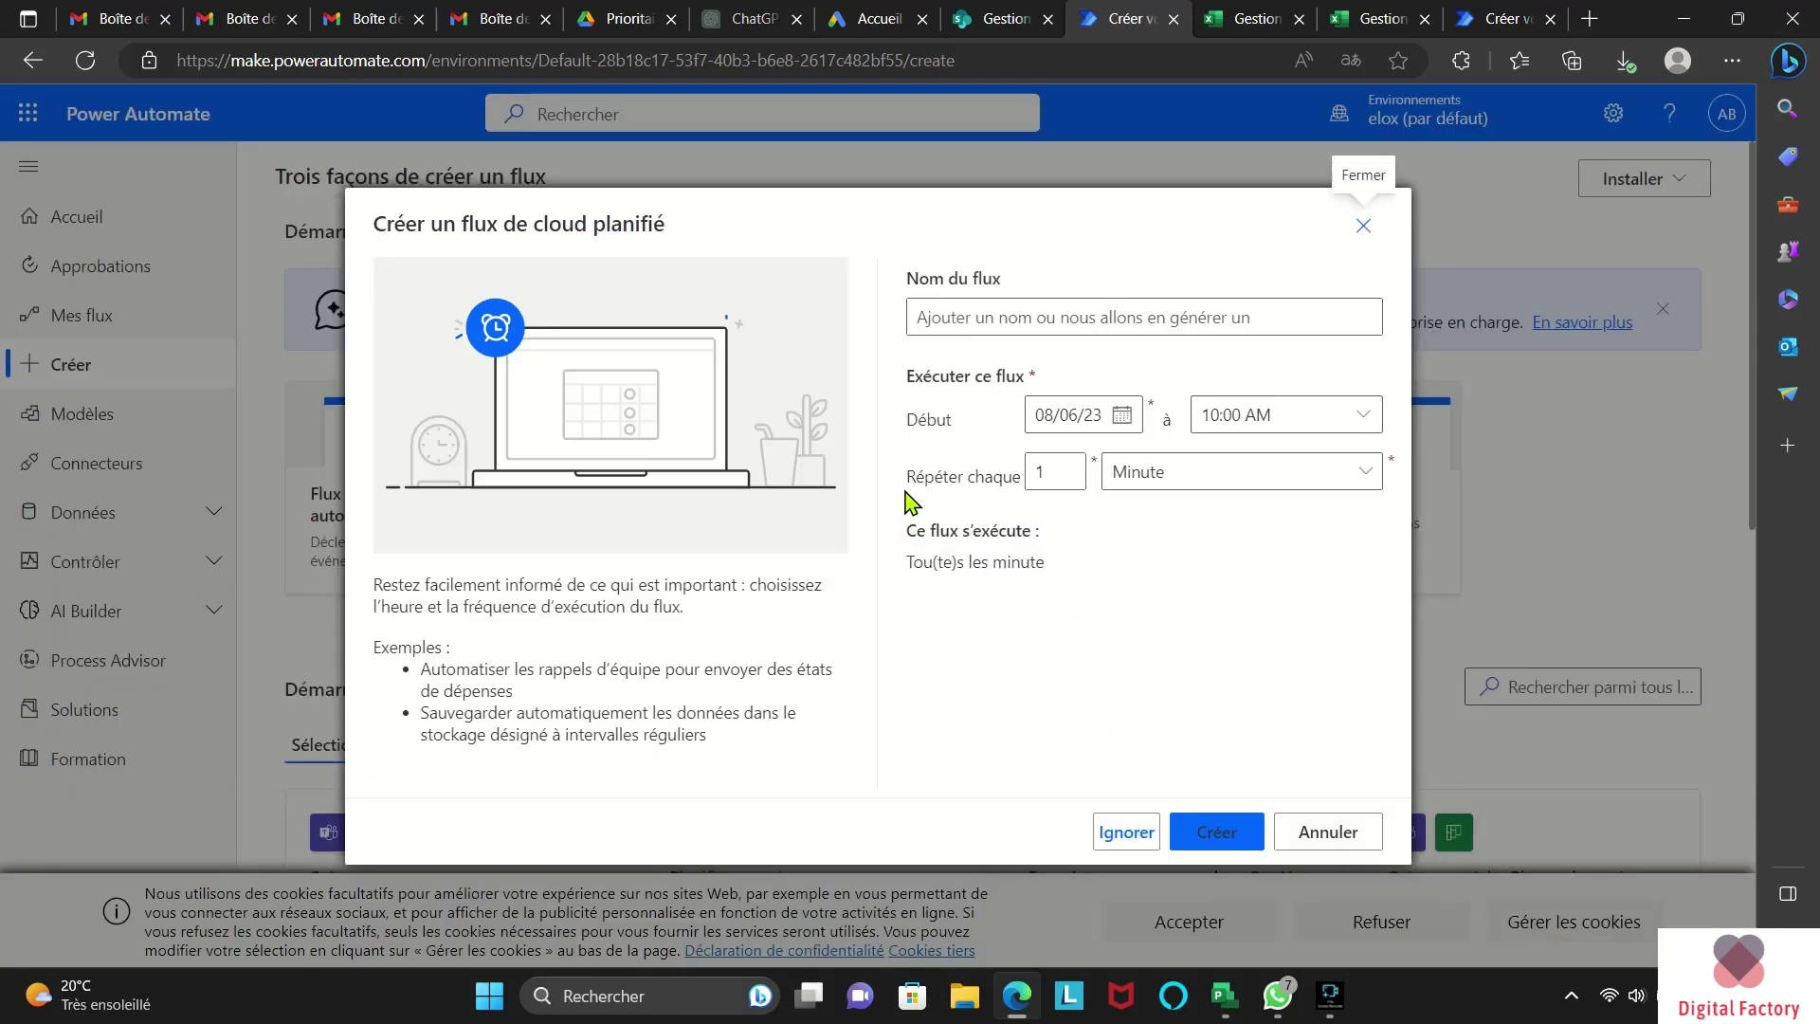
# Step: Create the flow as "Metrics Planning Demo", starting 09/06/23 with an afternoon start time and repeating every 1 Jour
pyautogui.click(944, 312)
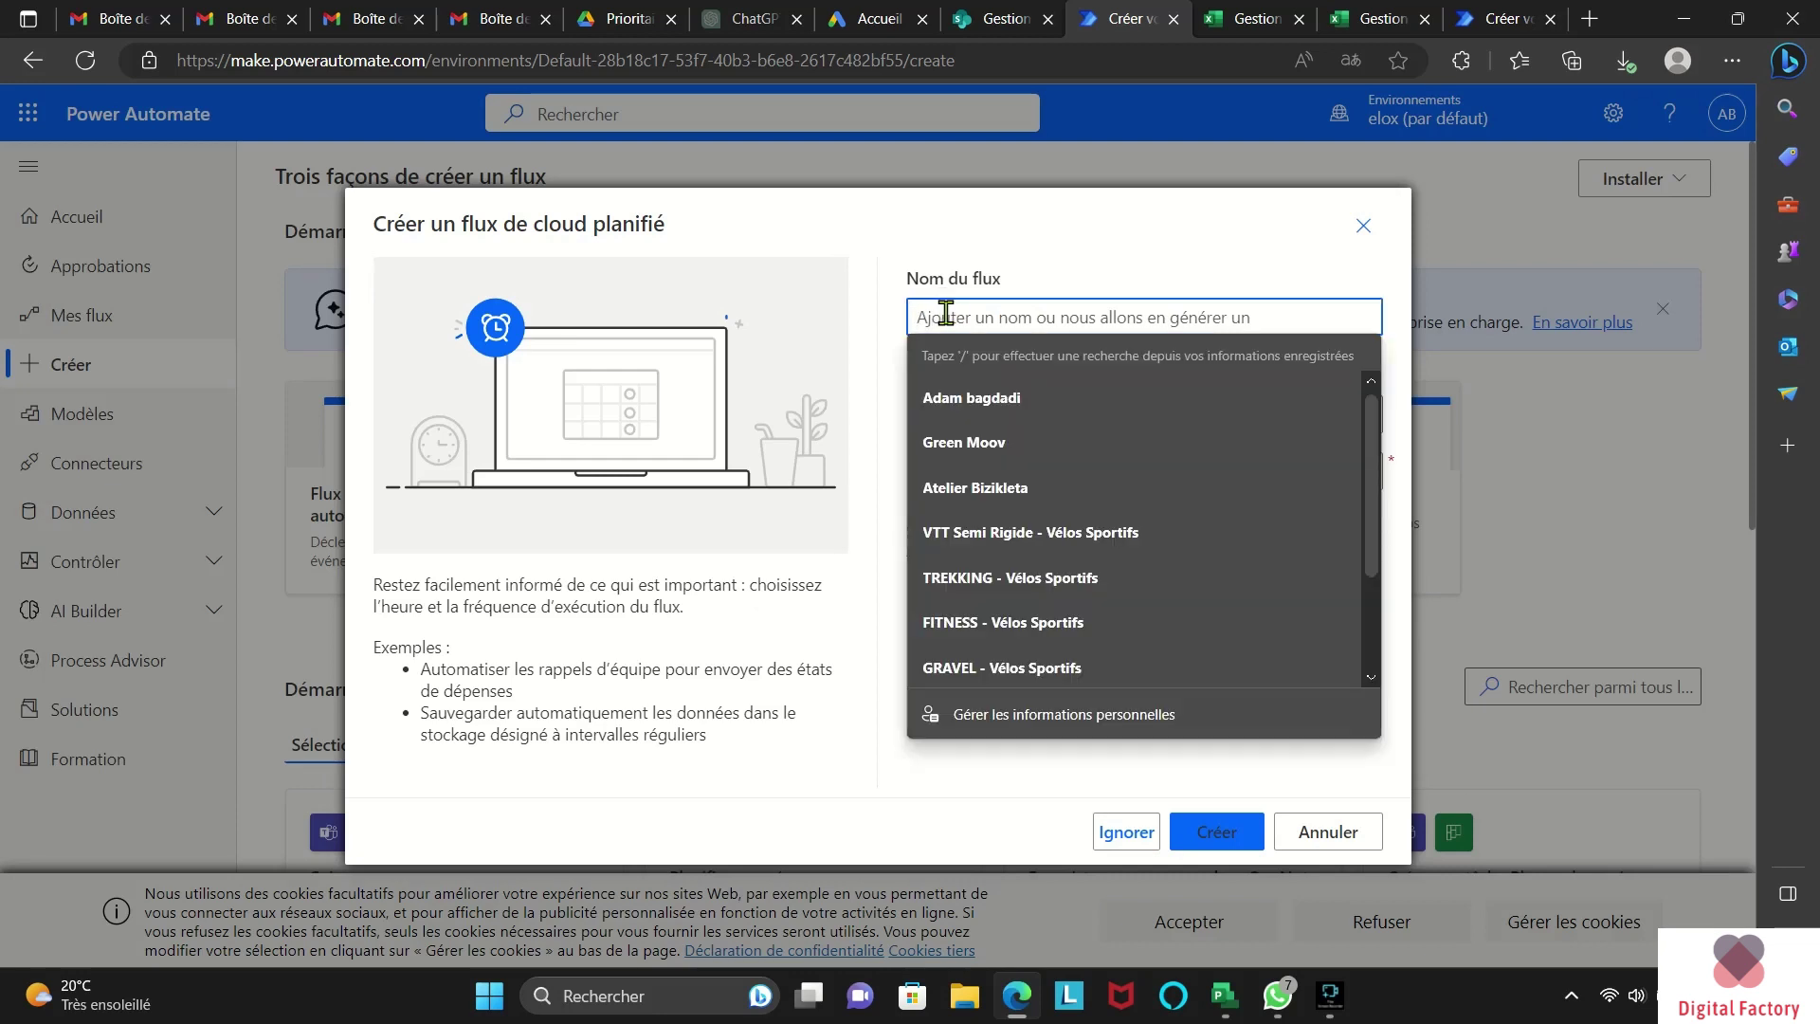
pyautogui.write('Metrics Planning Demo')
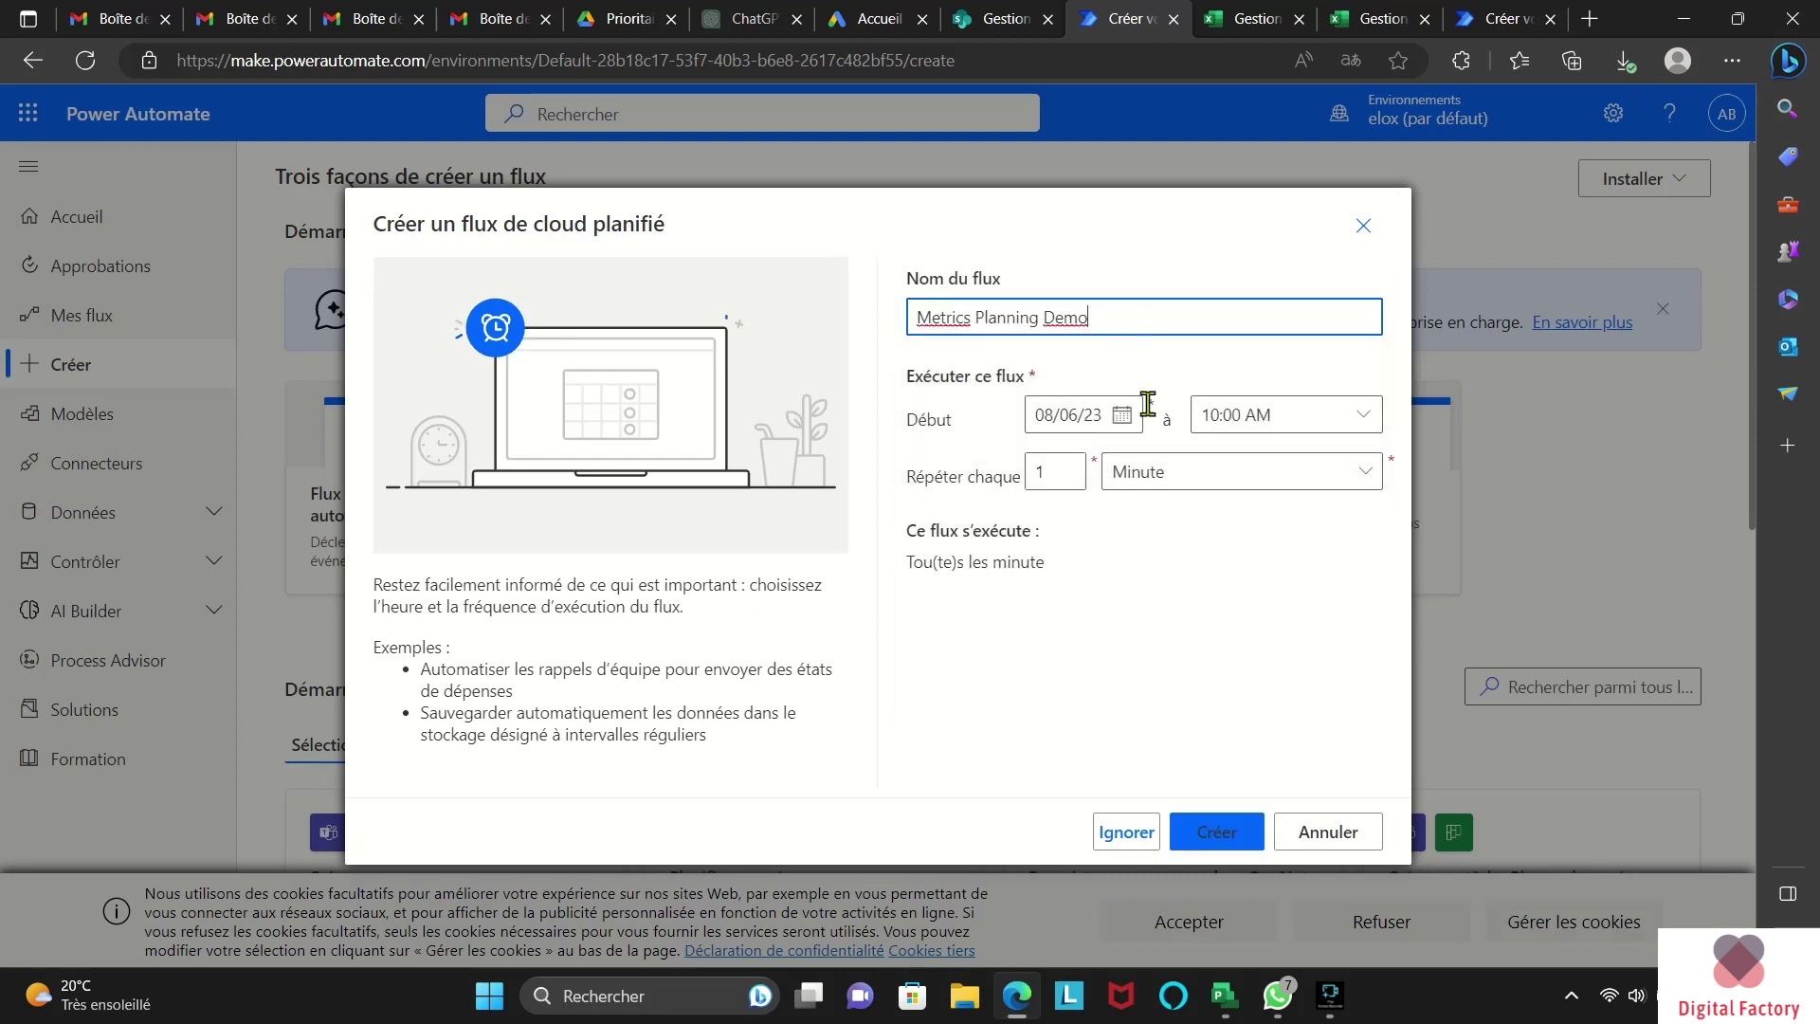
pyautogui.click(1122, 414)
pyautogui.click(1186, 567)
pyautogui.click(1261, 406)
pyautogui.scroll(-20, 1428, 490)
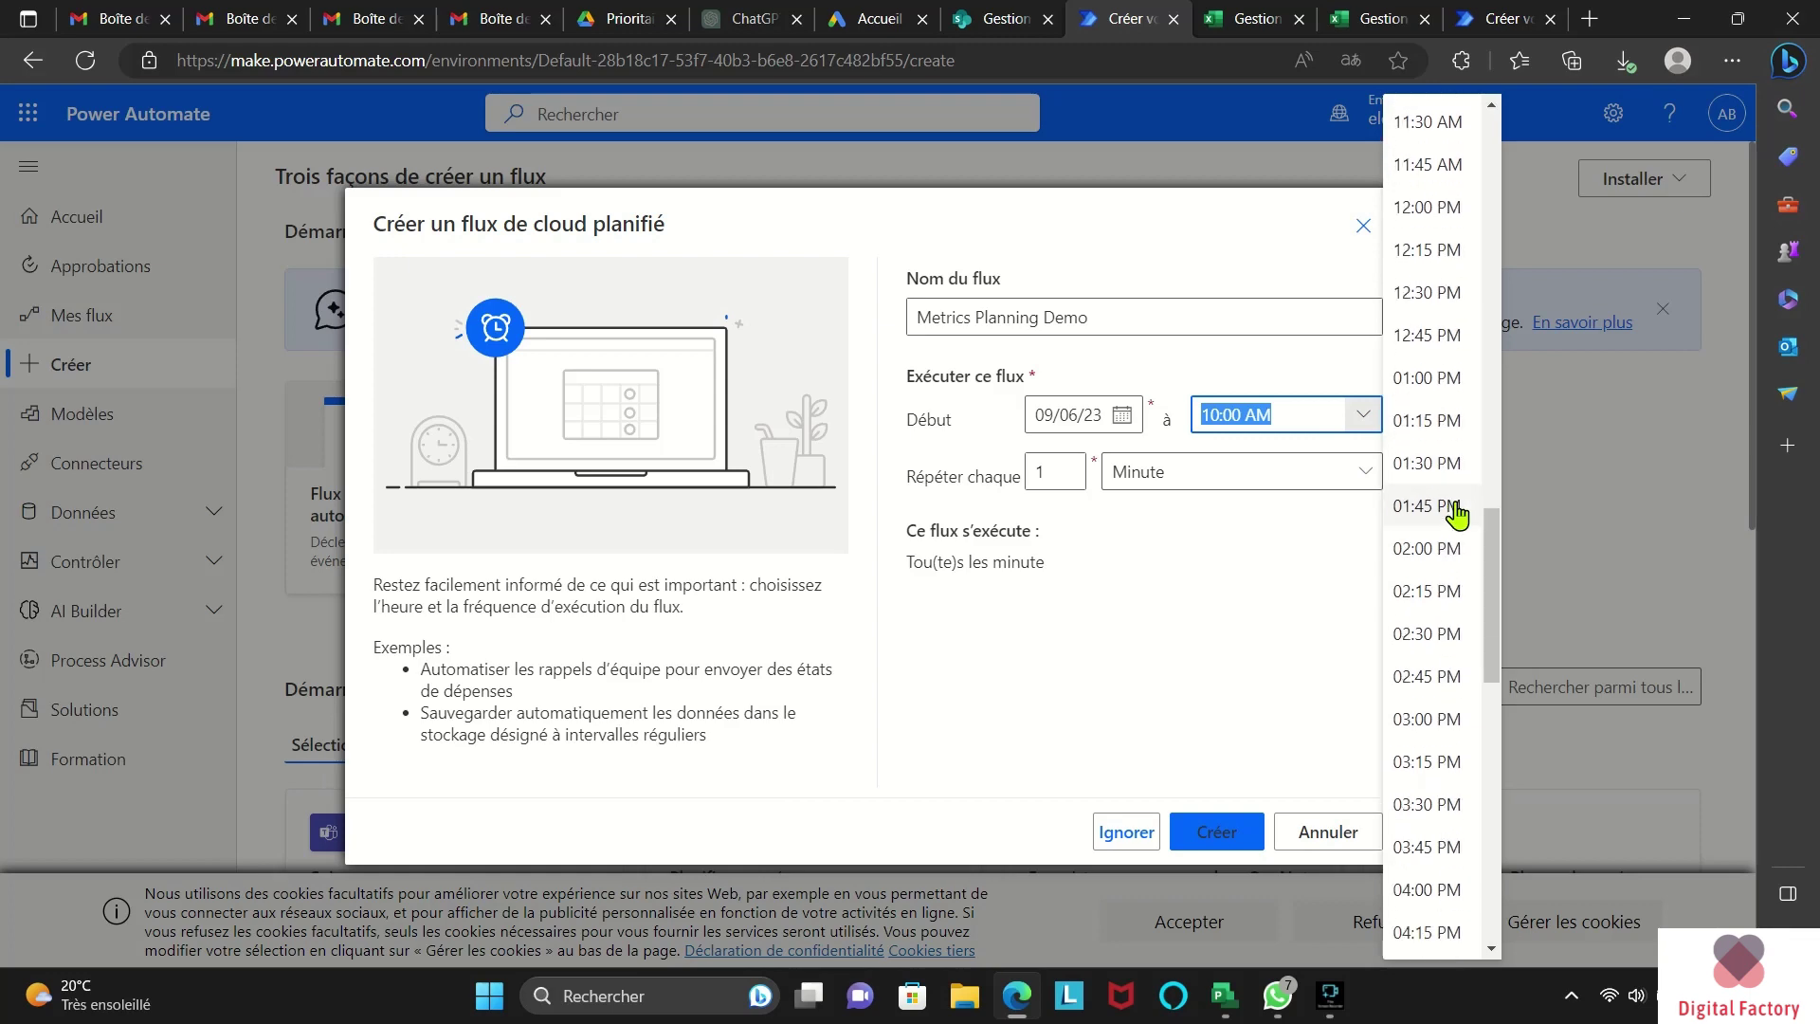
pyautogui.click(1441, 807)
pyautogui.click(1128, 471)
pyautogui.click(1156, 627)
pyautogui.click(1216, 831)
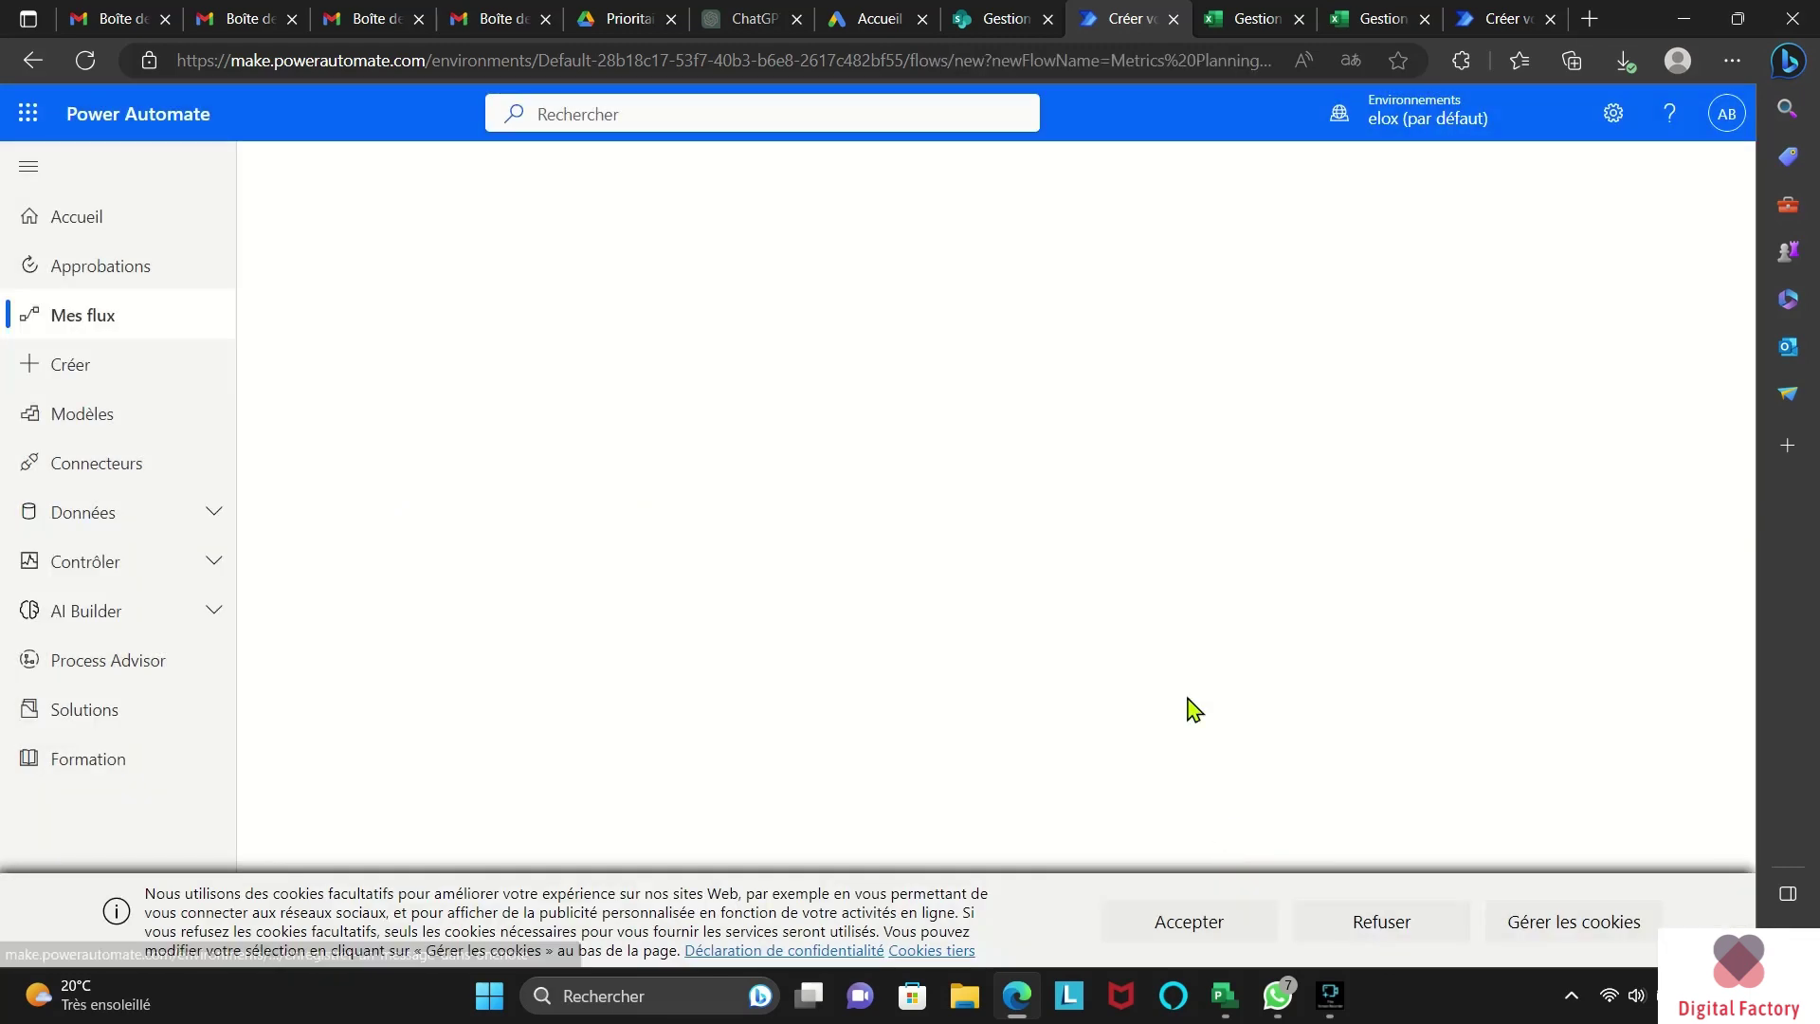
# Step: Add the SharePoint action "Obtenir les éléments" after the Recurrence trigger
pyautogui.click(877, 288)
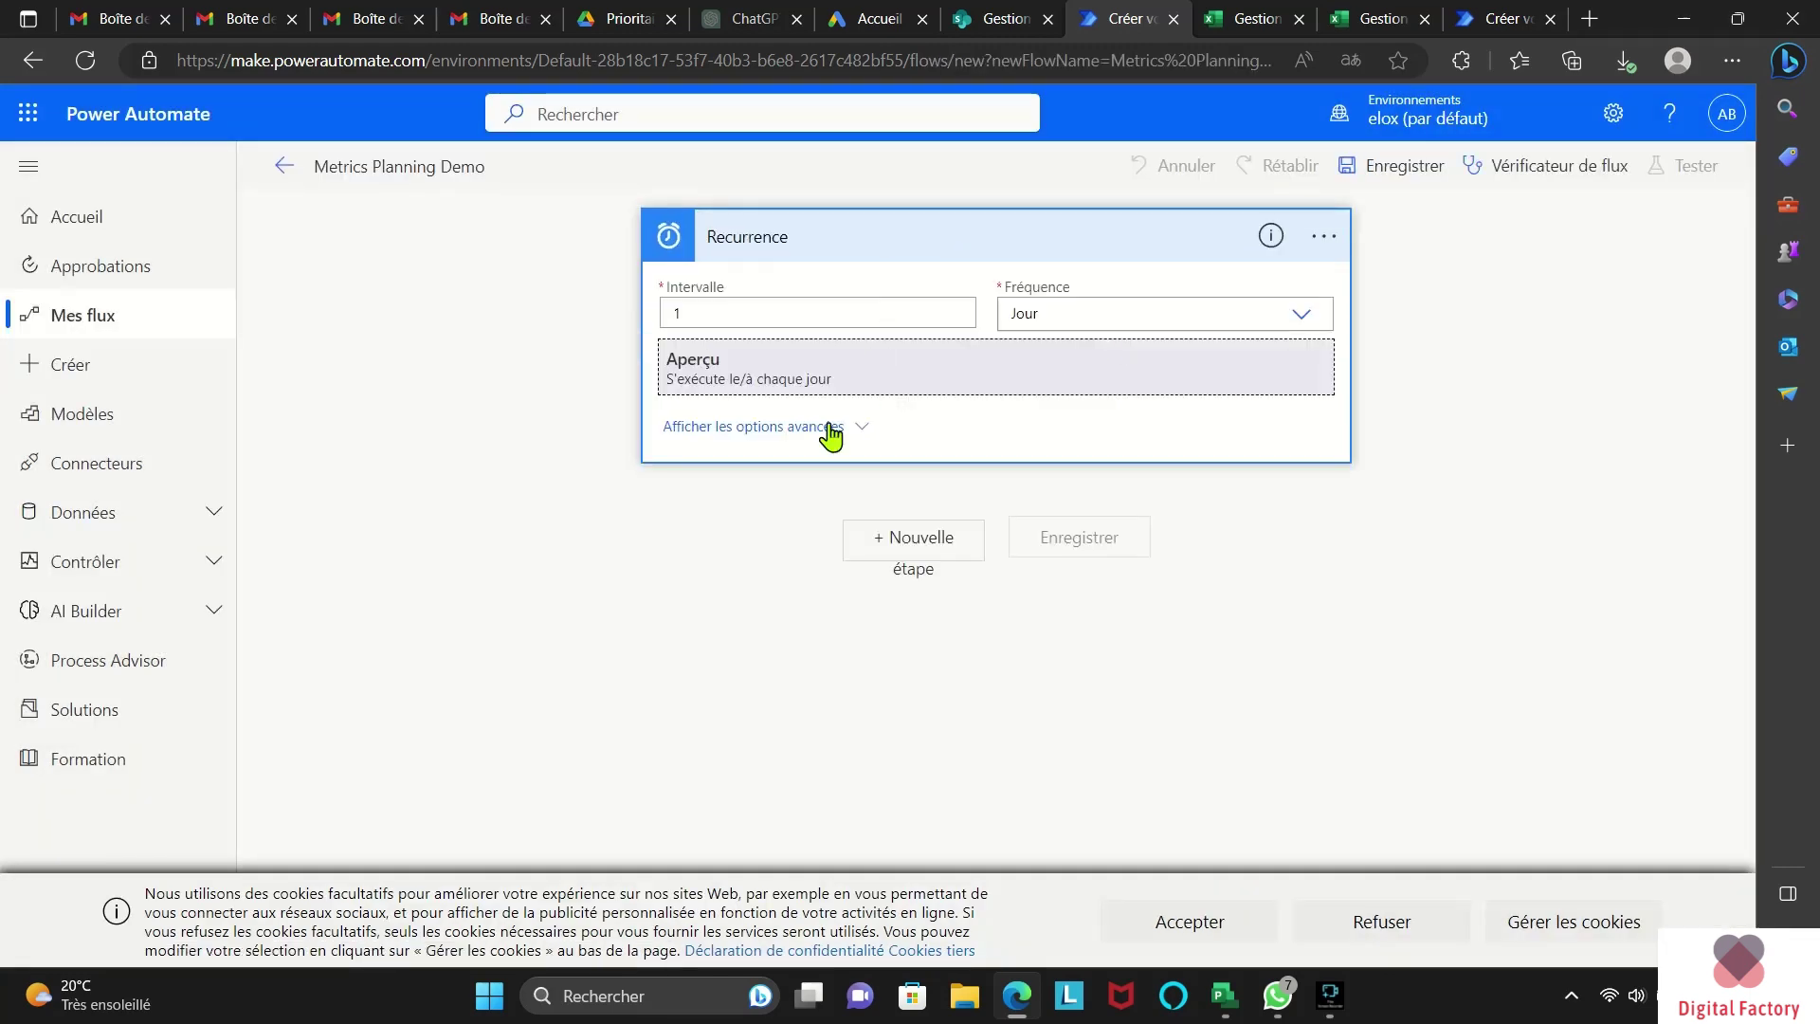
pyautogui.click(829, 427)
pyautogui.click(948, 236)
pyautogui.click(947, 333)
pyautogui.write('sharepoint')
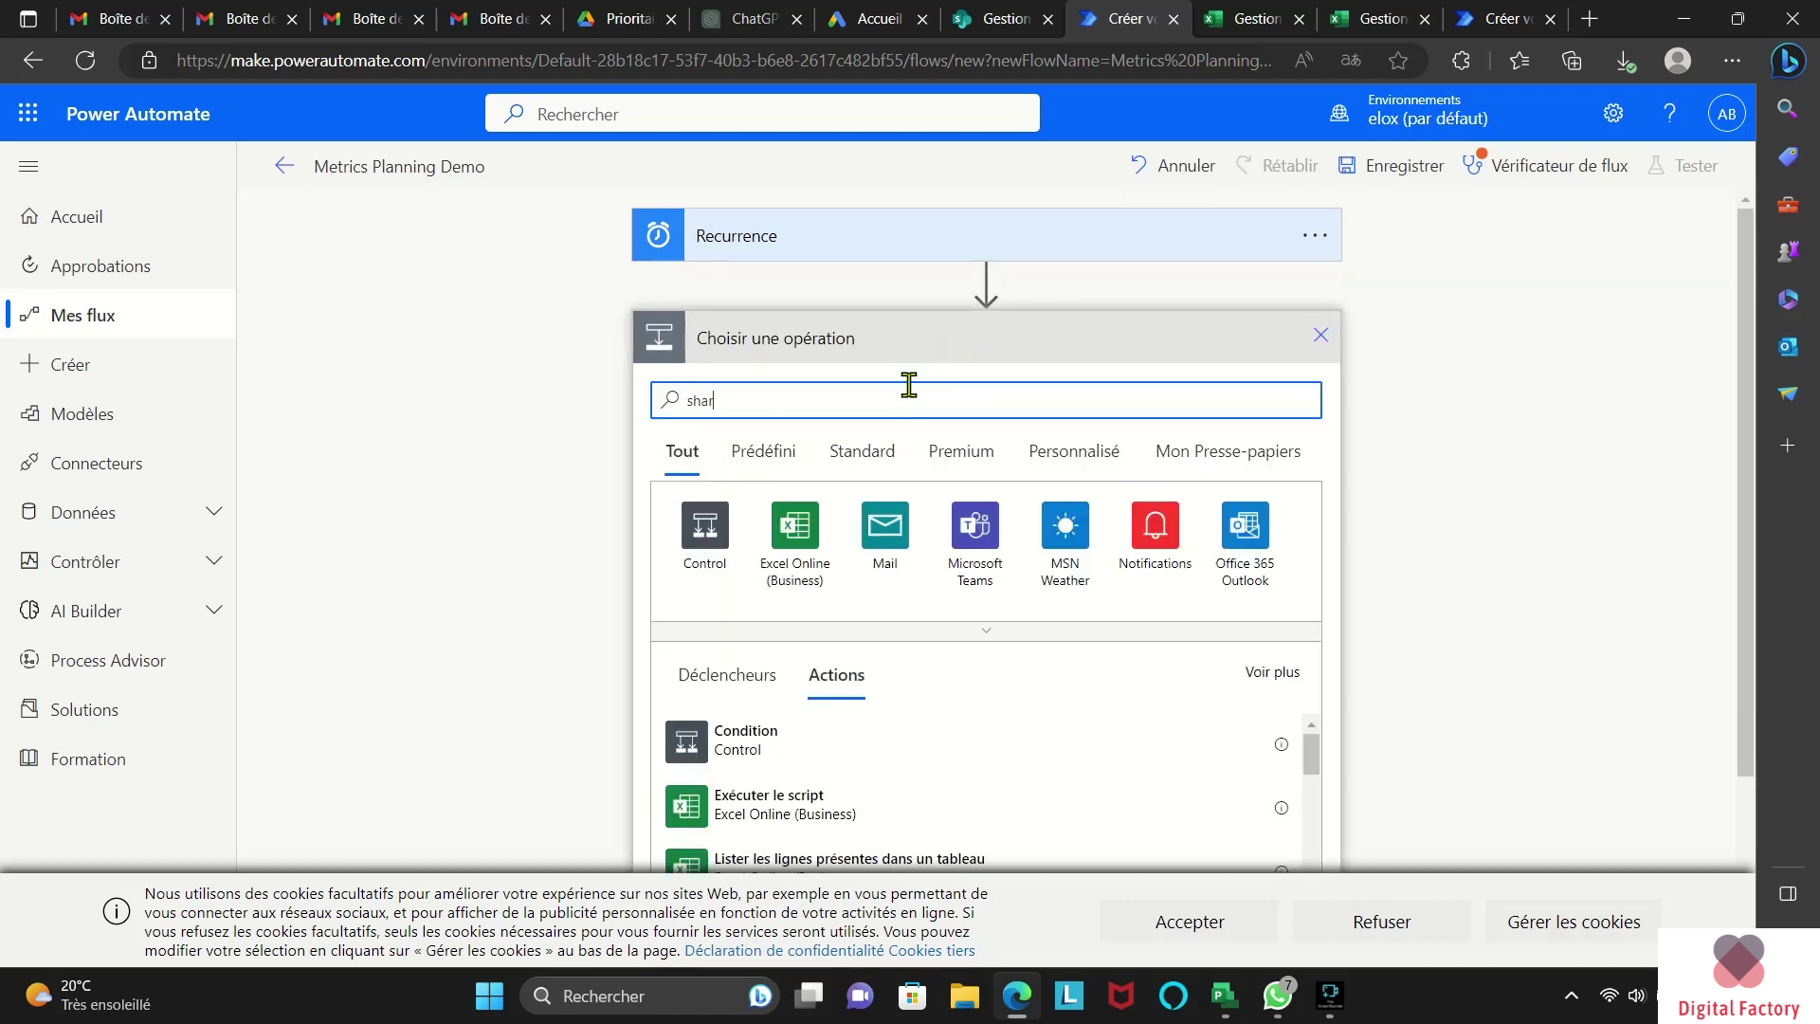
pyautogui.click(795, 524)
pyautogui.scroll(-15, 861, 622)
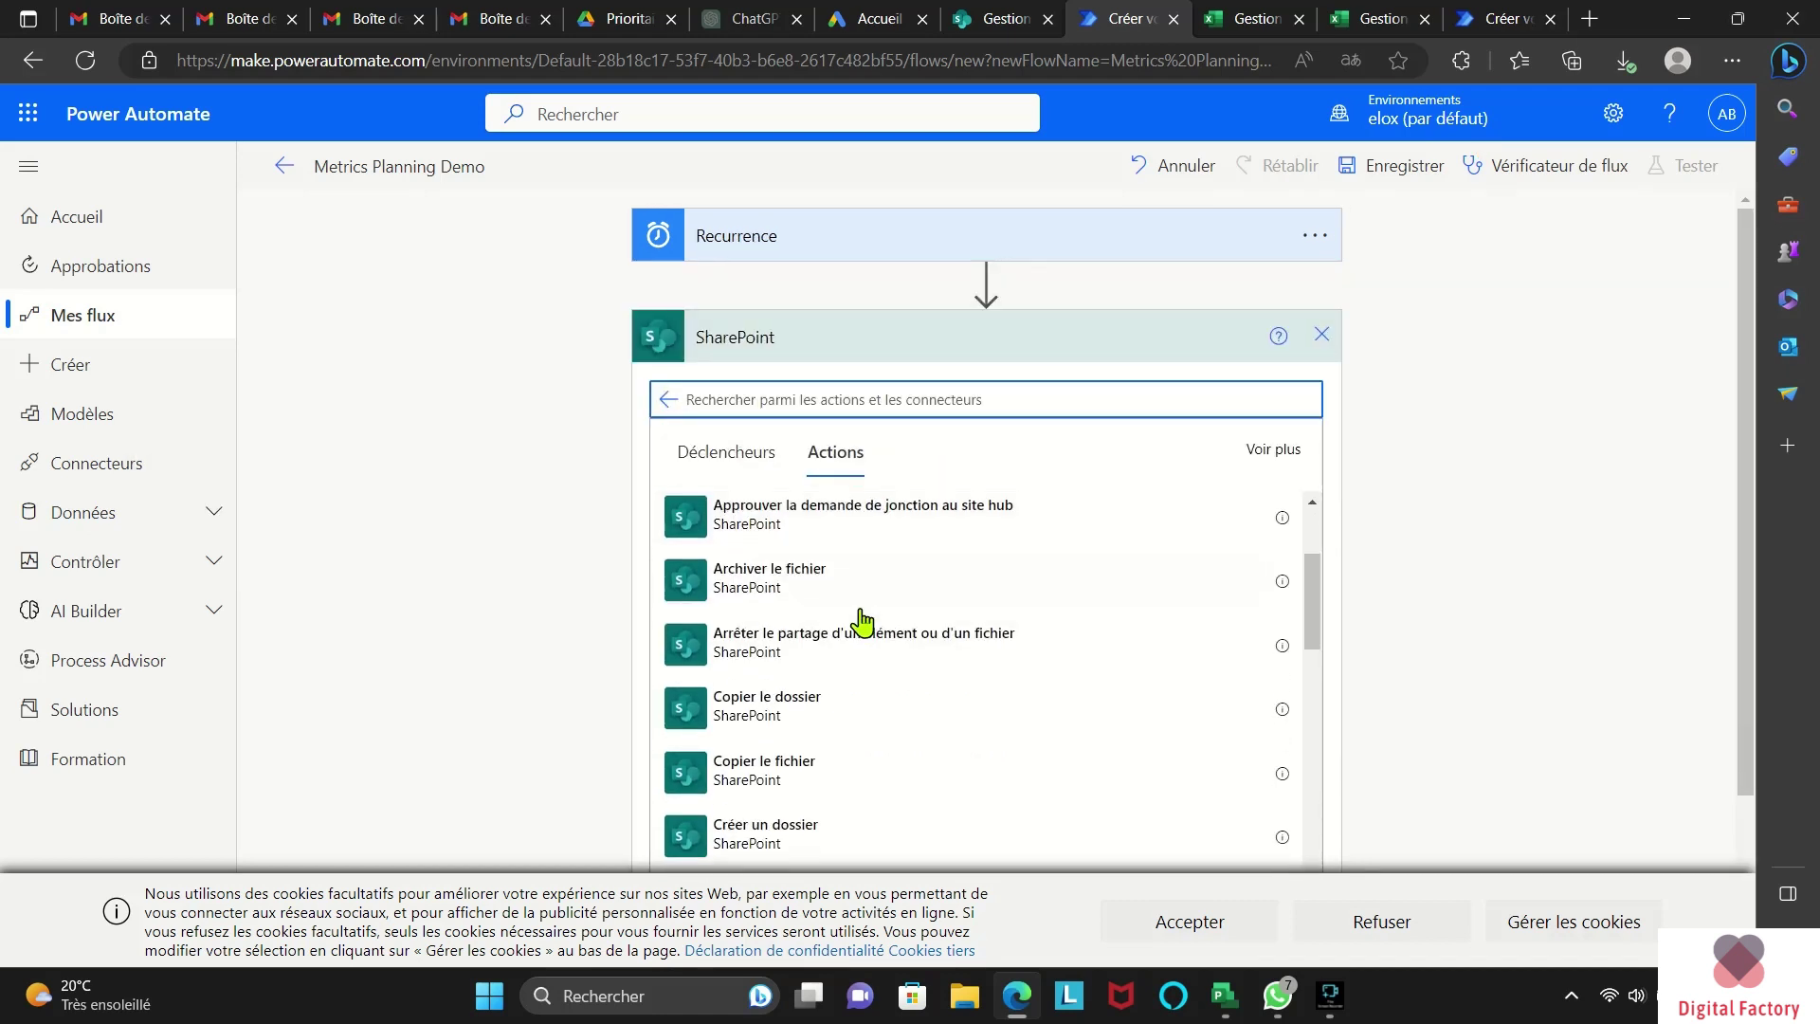
pyautogui.scroll(-1, 861, 622)
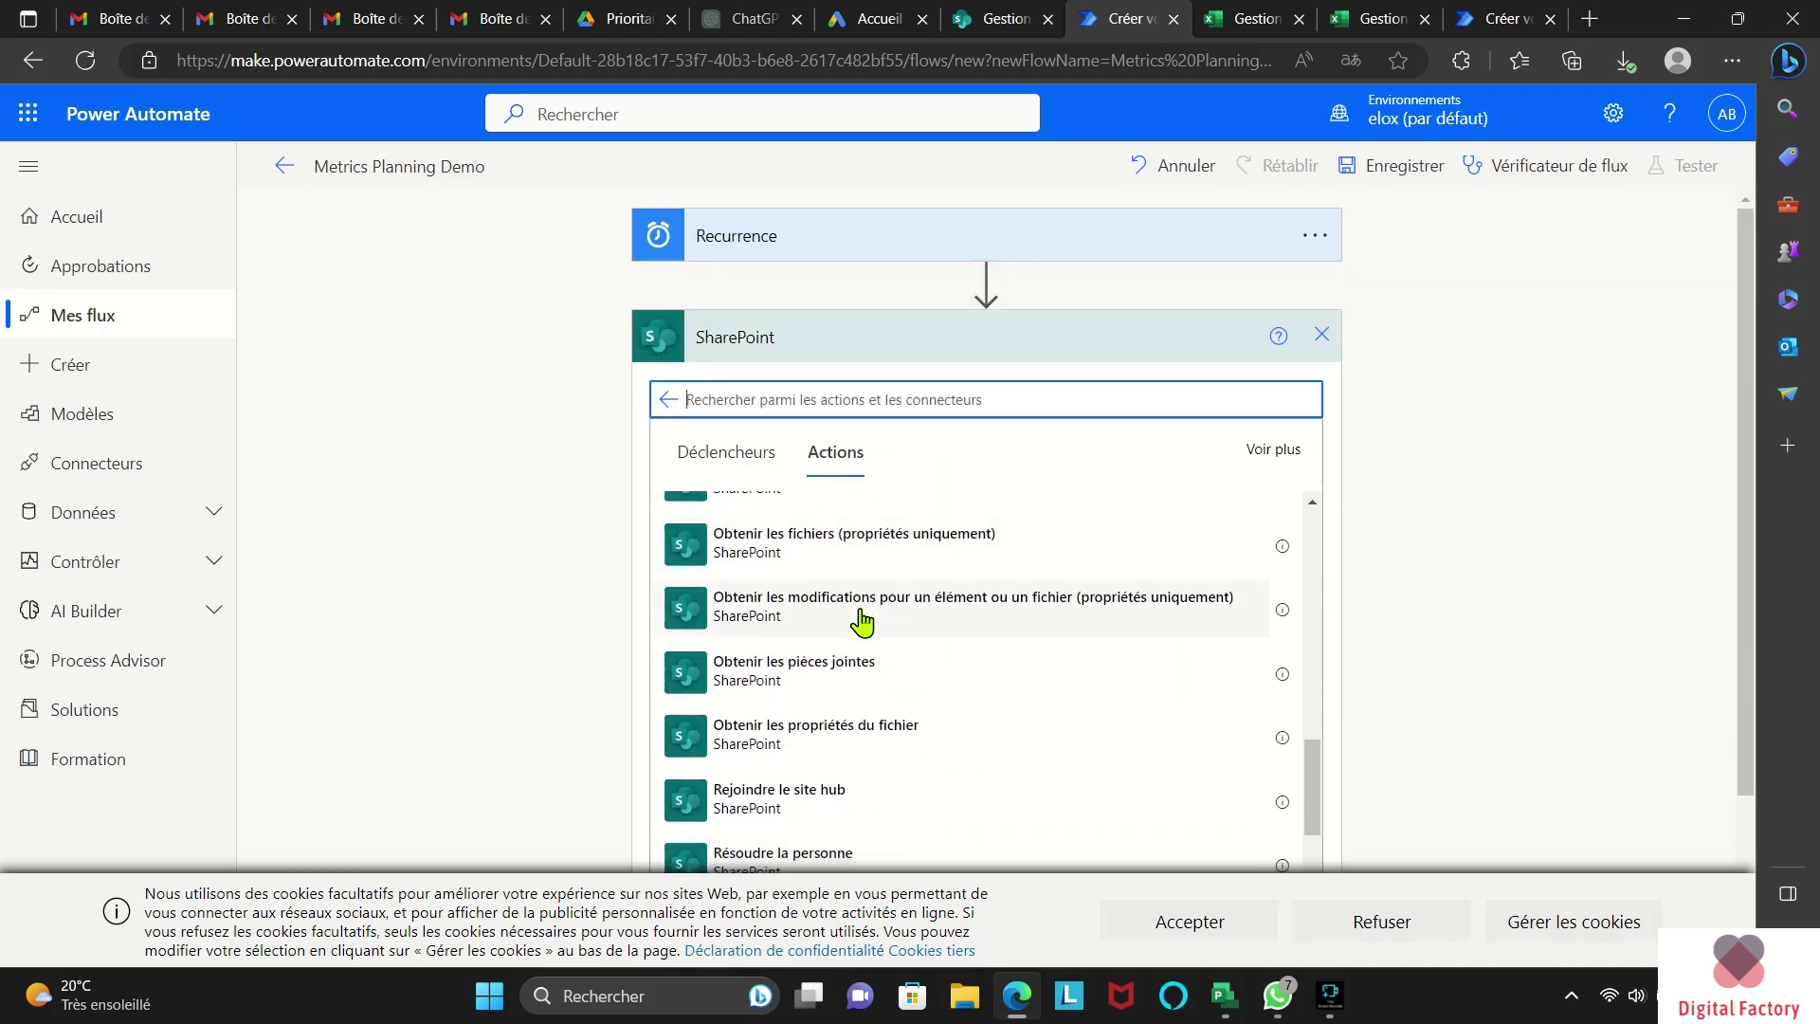
pyautogui.scroll(1, 862, 621)
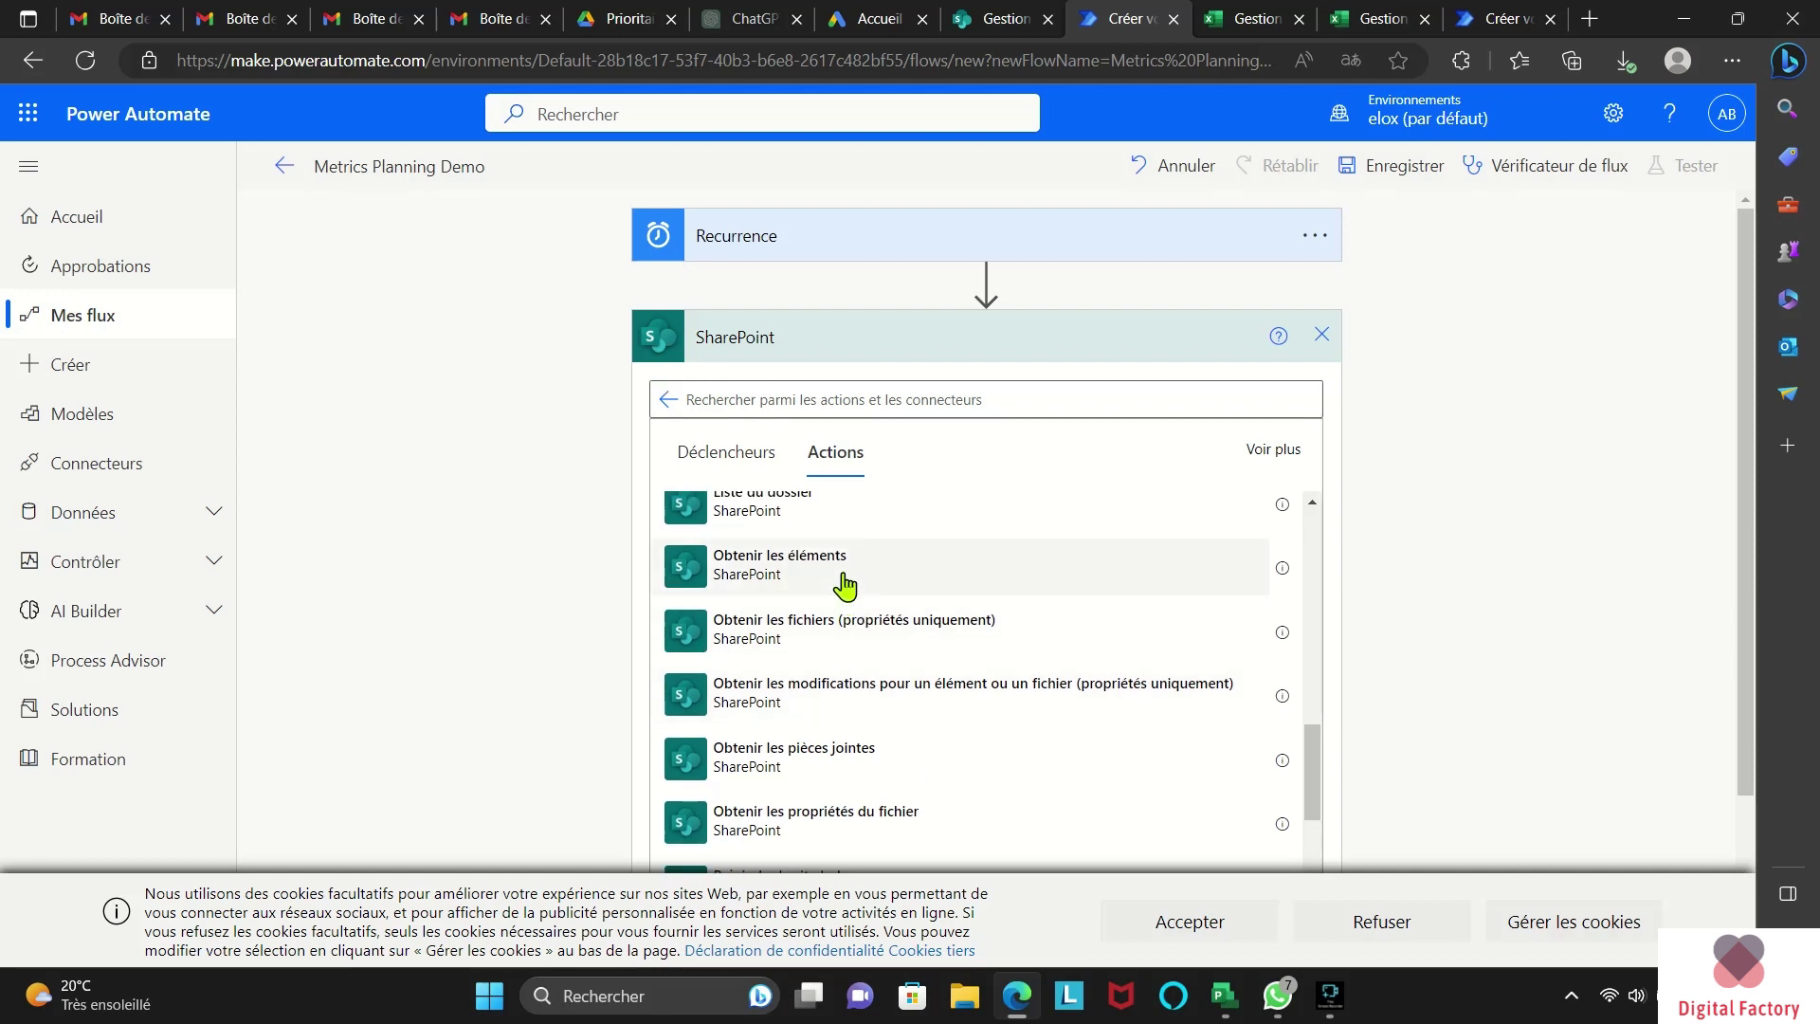
pyautogui.click(844, 580)
# Step: Set the action's site address to Gestion Projet and enter the custom list name "Demo project1"
pyautogui.click(946, 392)
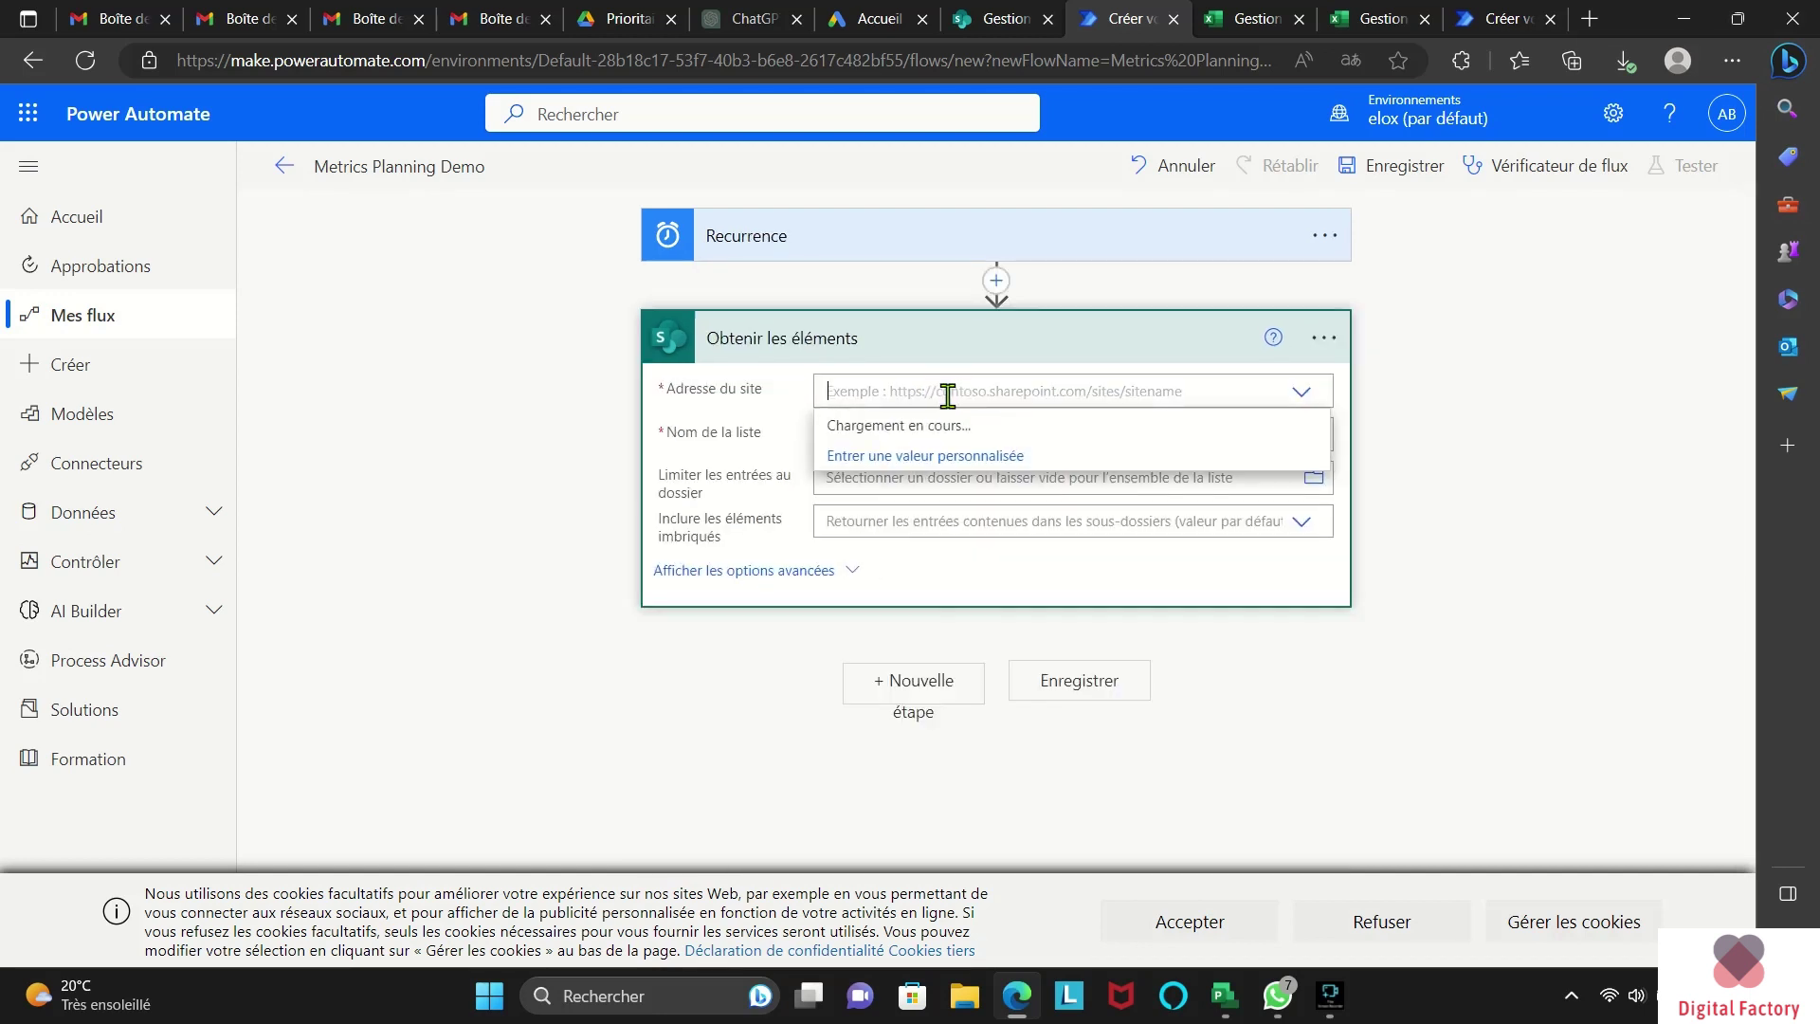
pyautogui.click(951, 458)
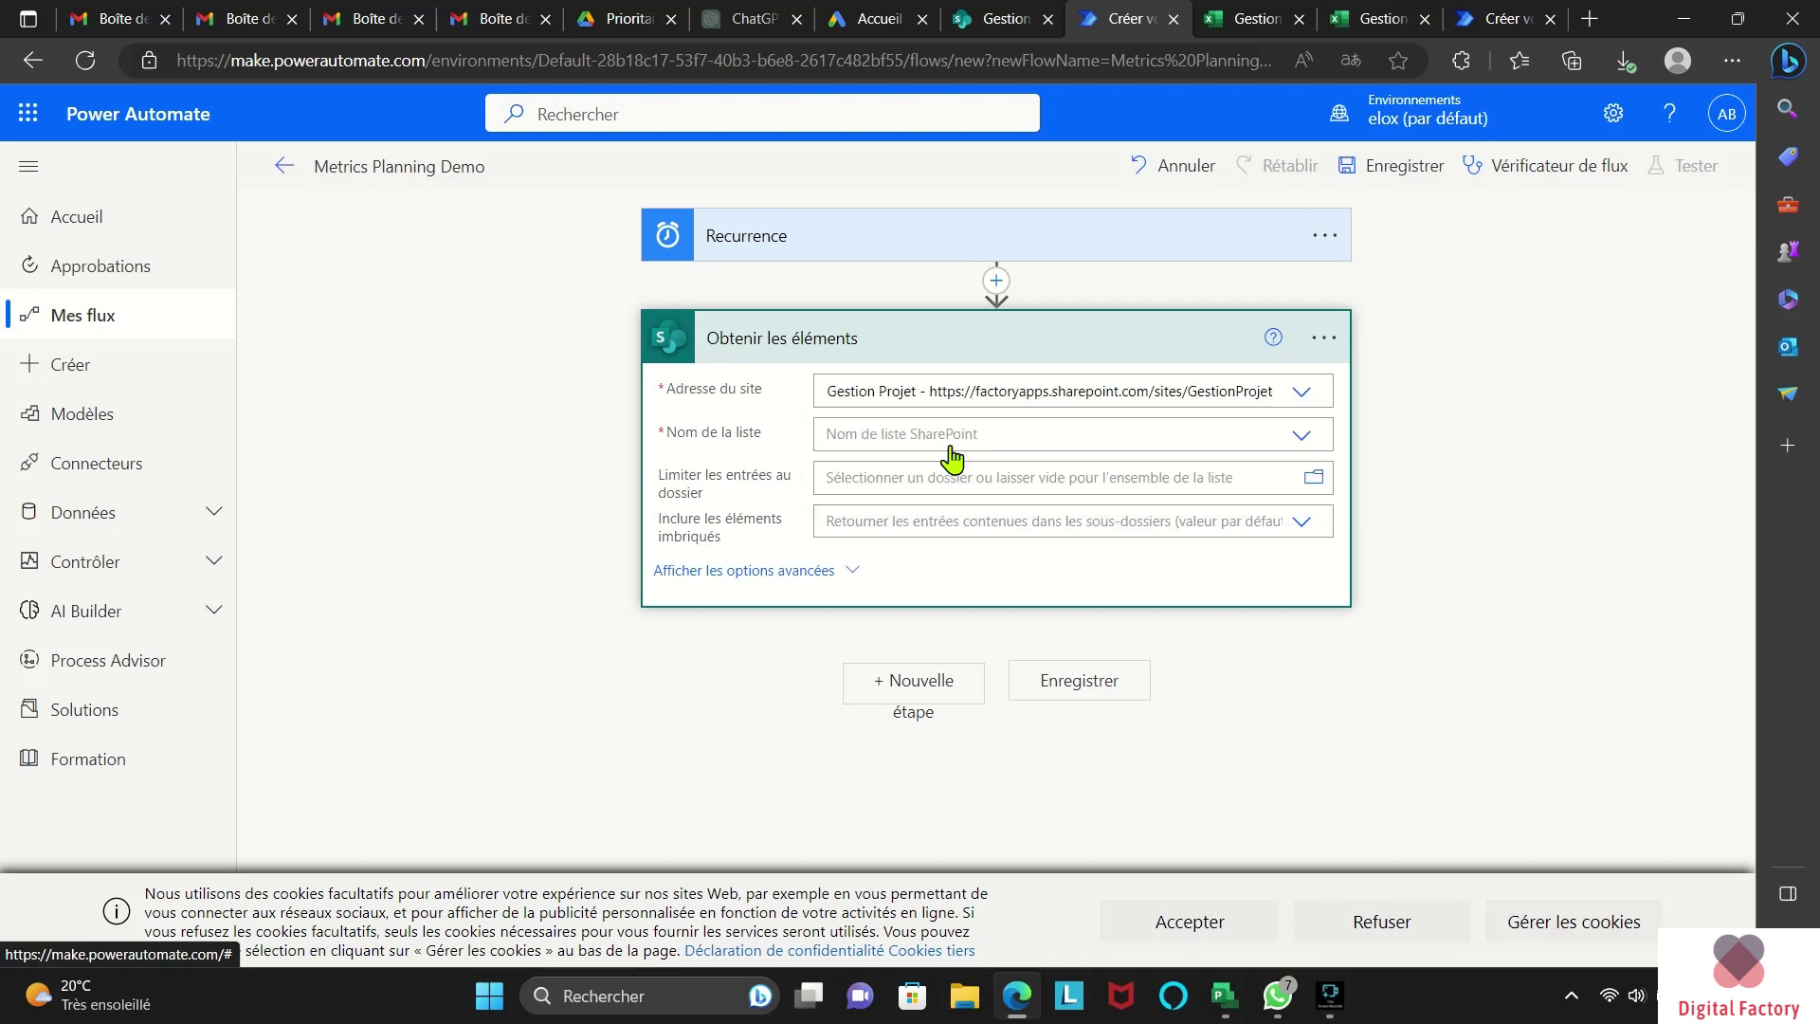
pyautogui.click(946, 440)
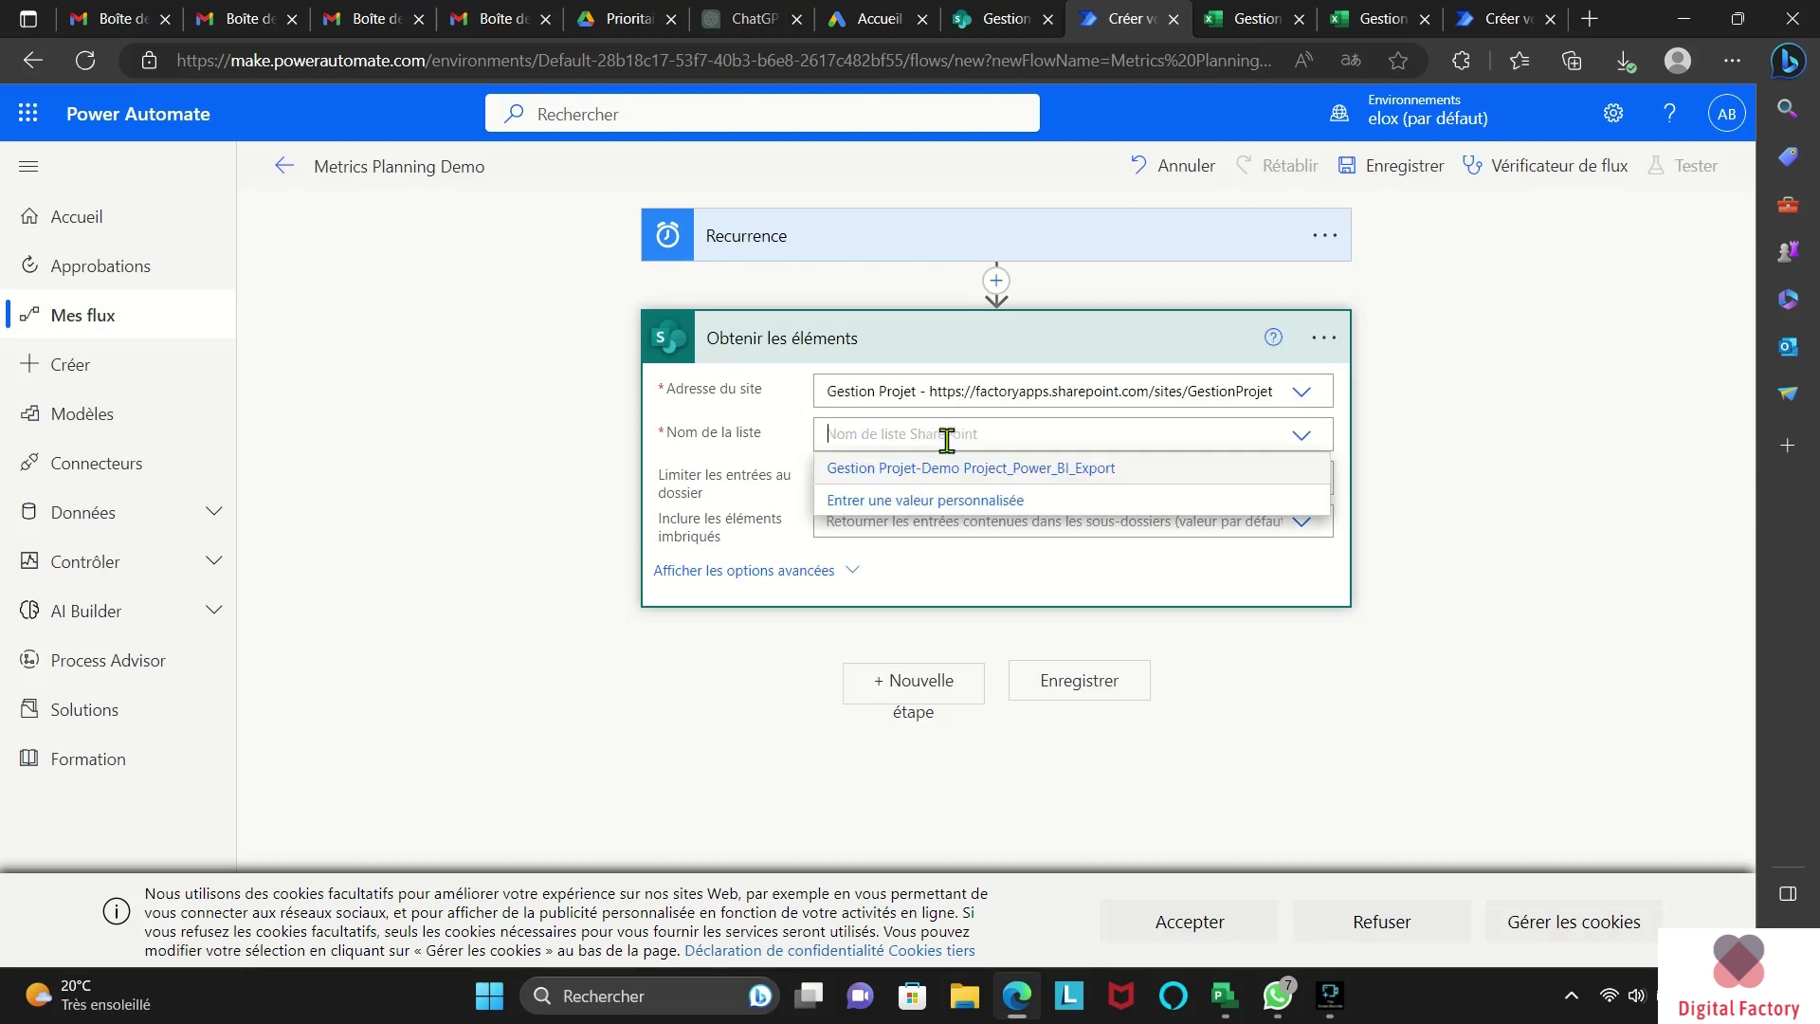
pyautogui.click(949, 501)
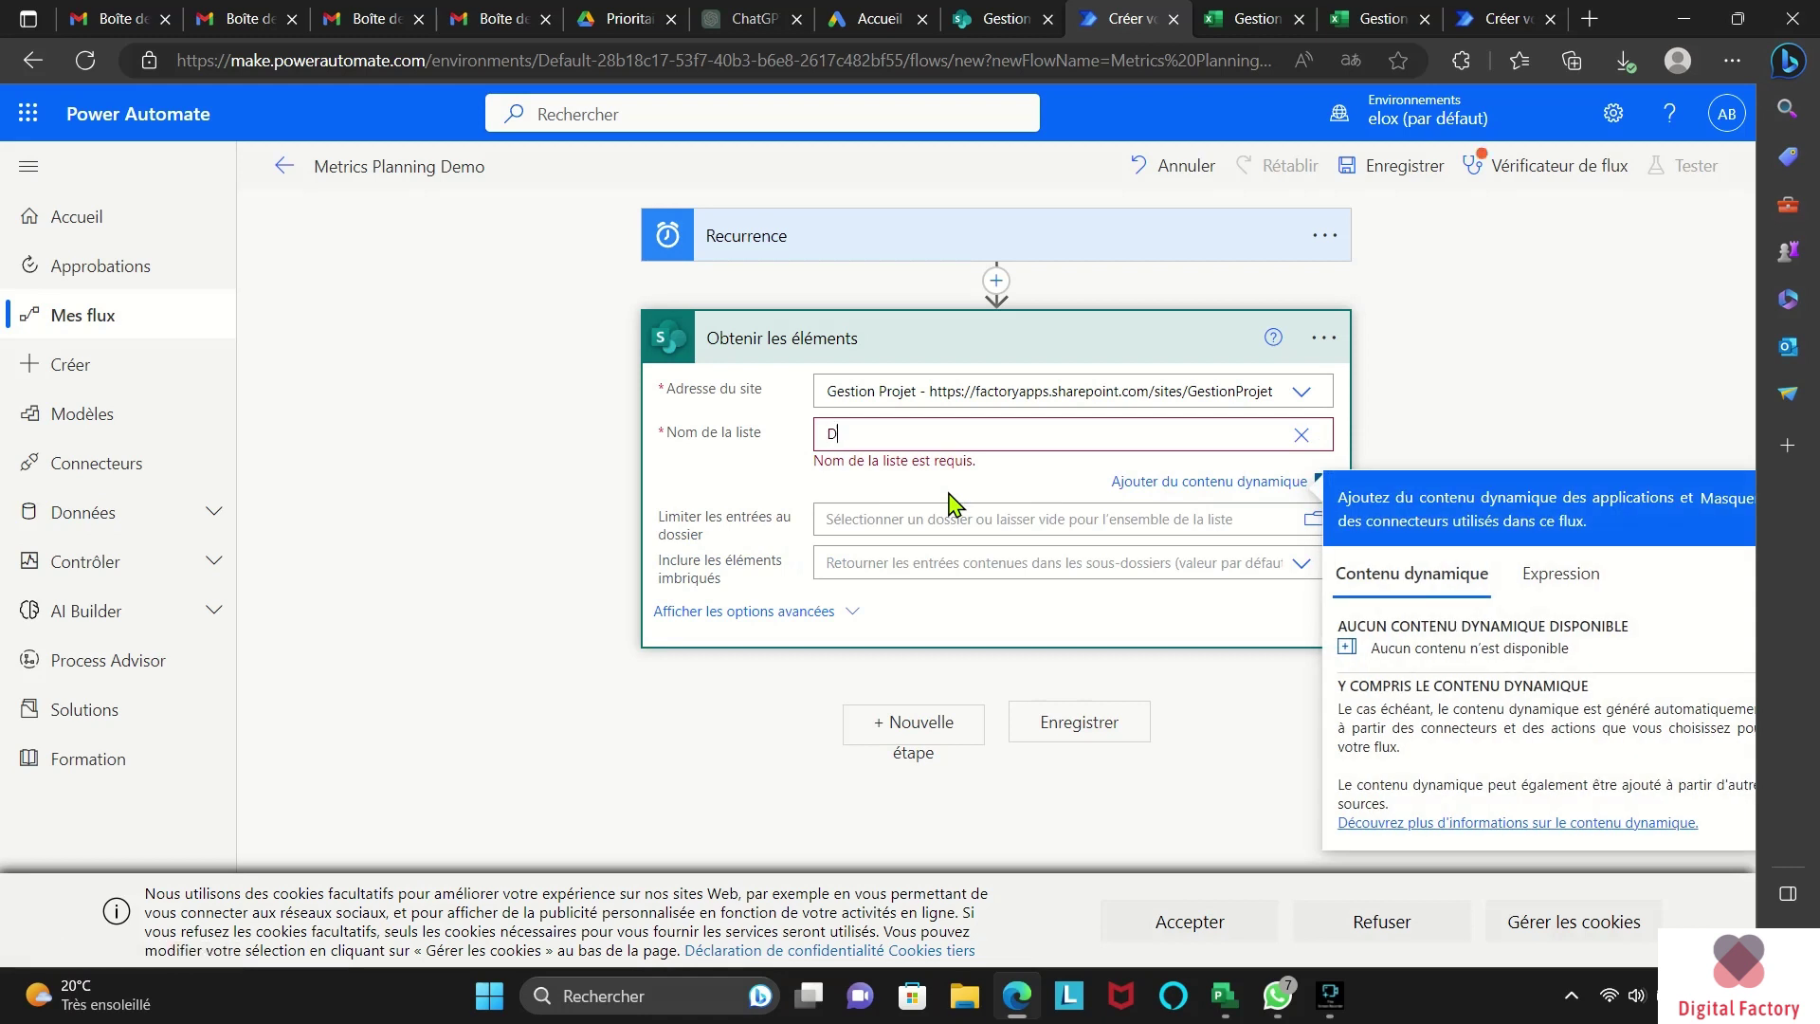
pyautogui.write('Demo project1')
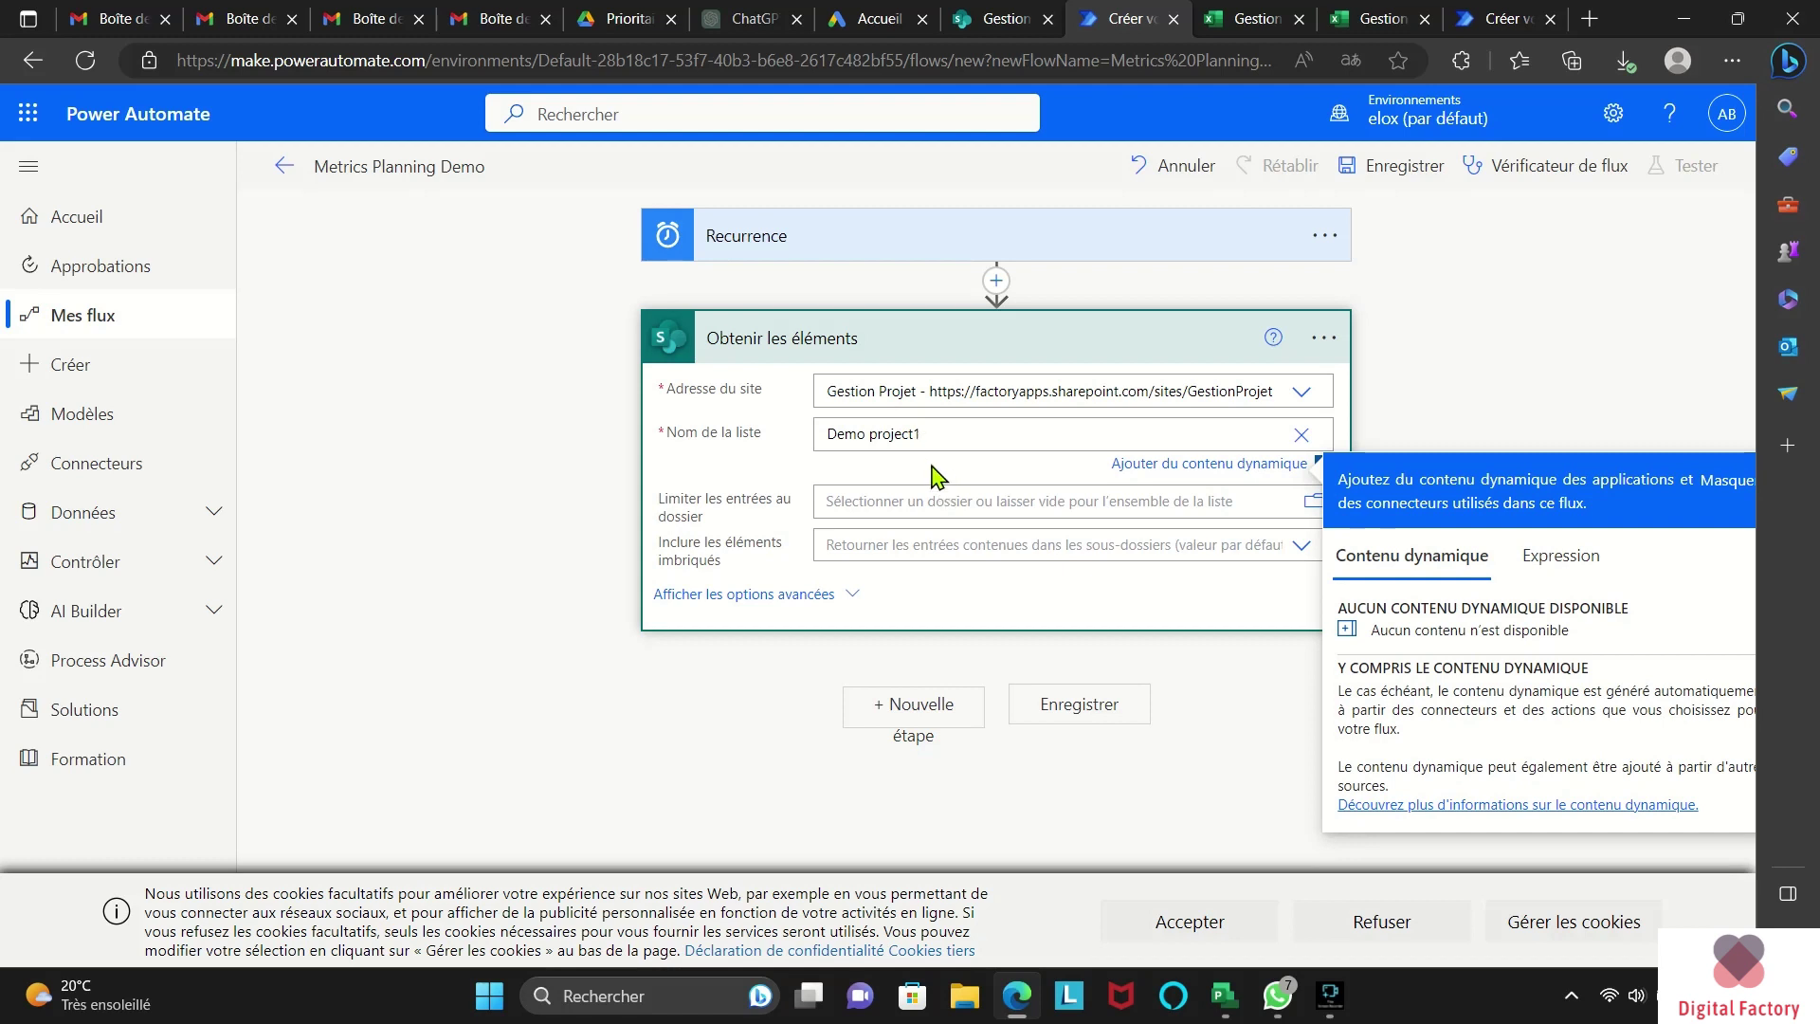
# Step: Add the SharePoint action "Créer un élément" after the Obtenir les éléments action
pyautogui.click(932, 467)
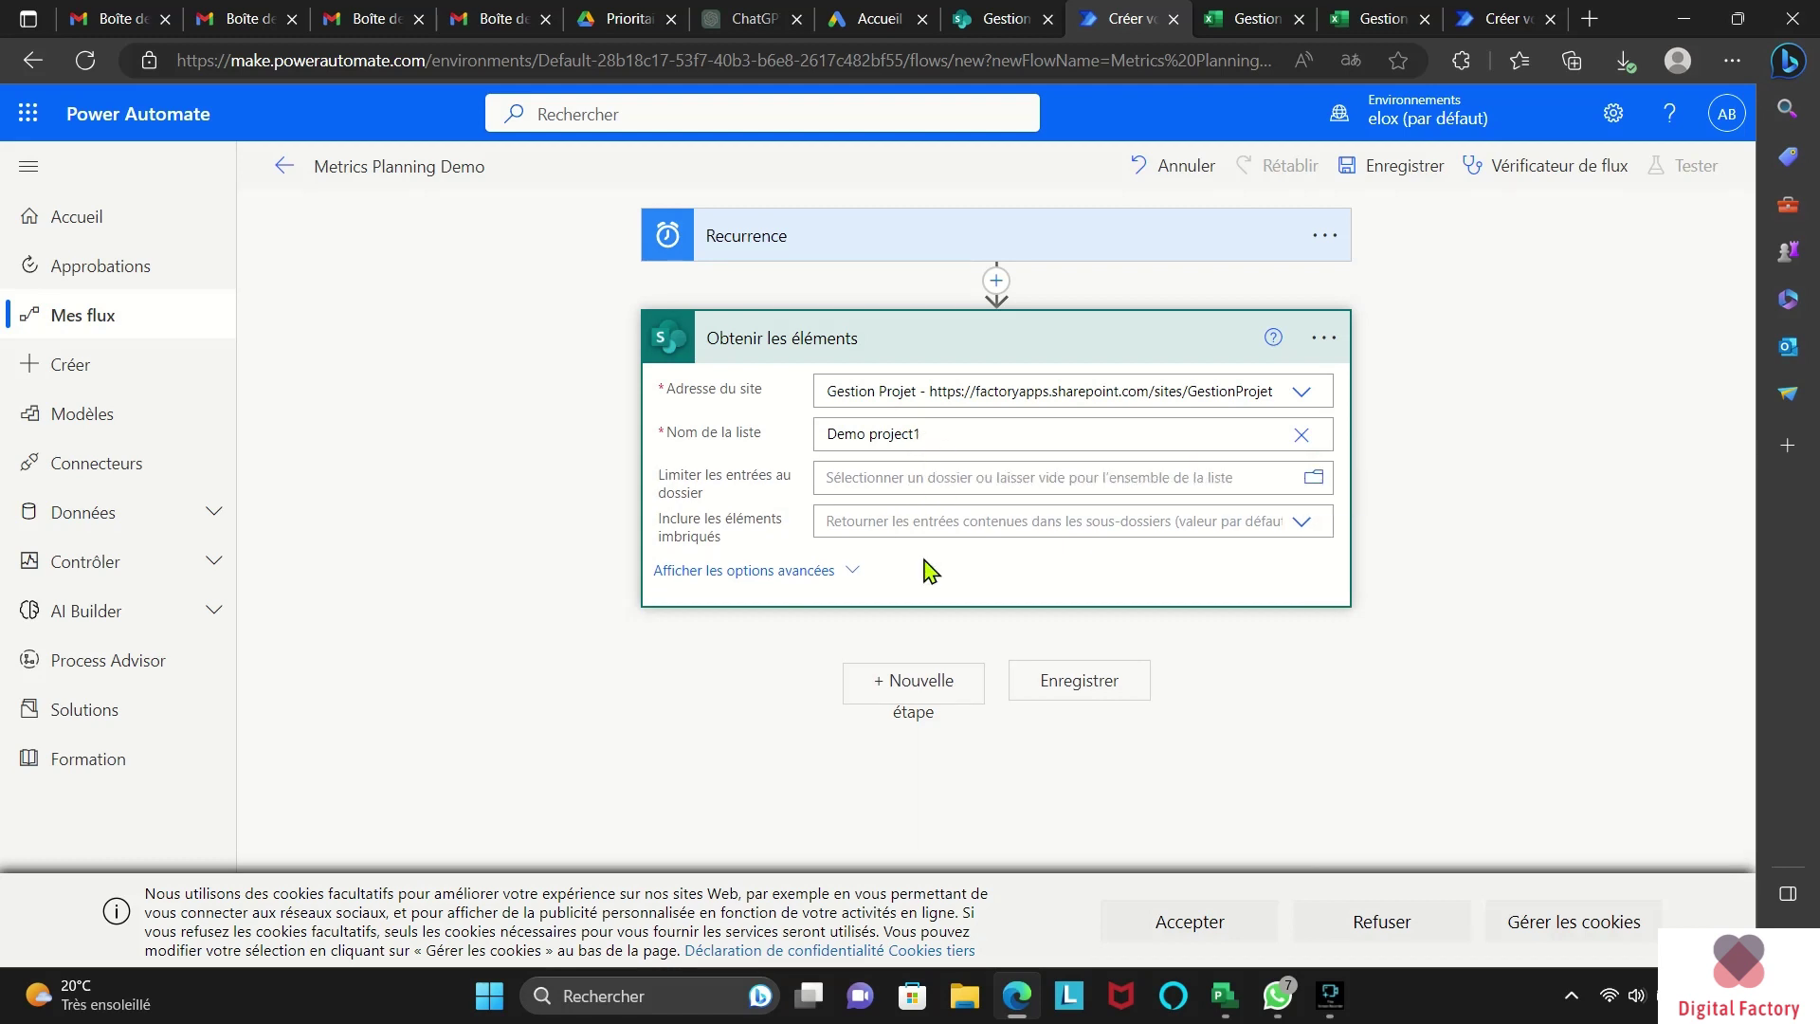
pyautogui.click(913, 685)
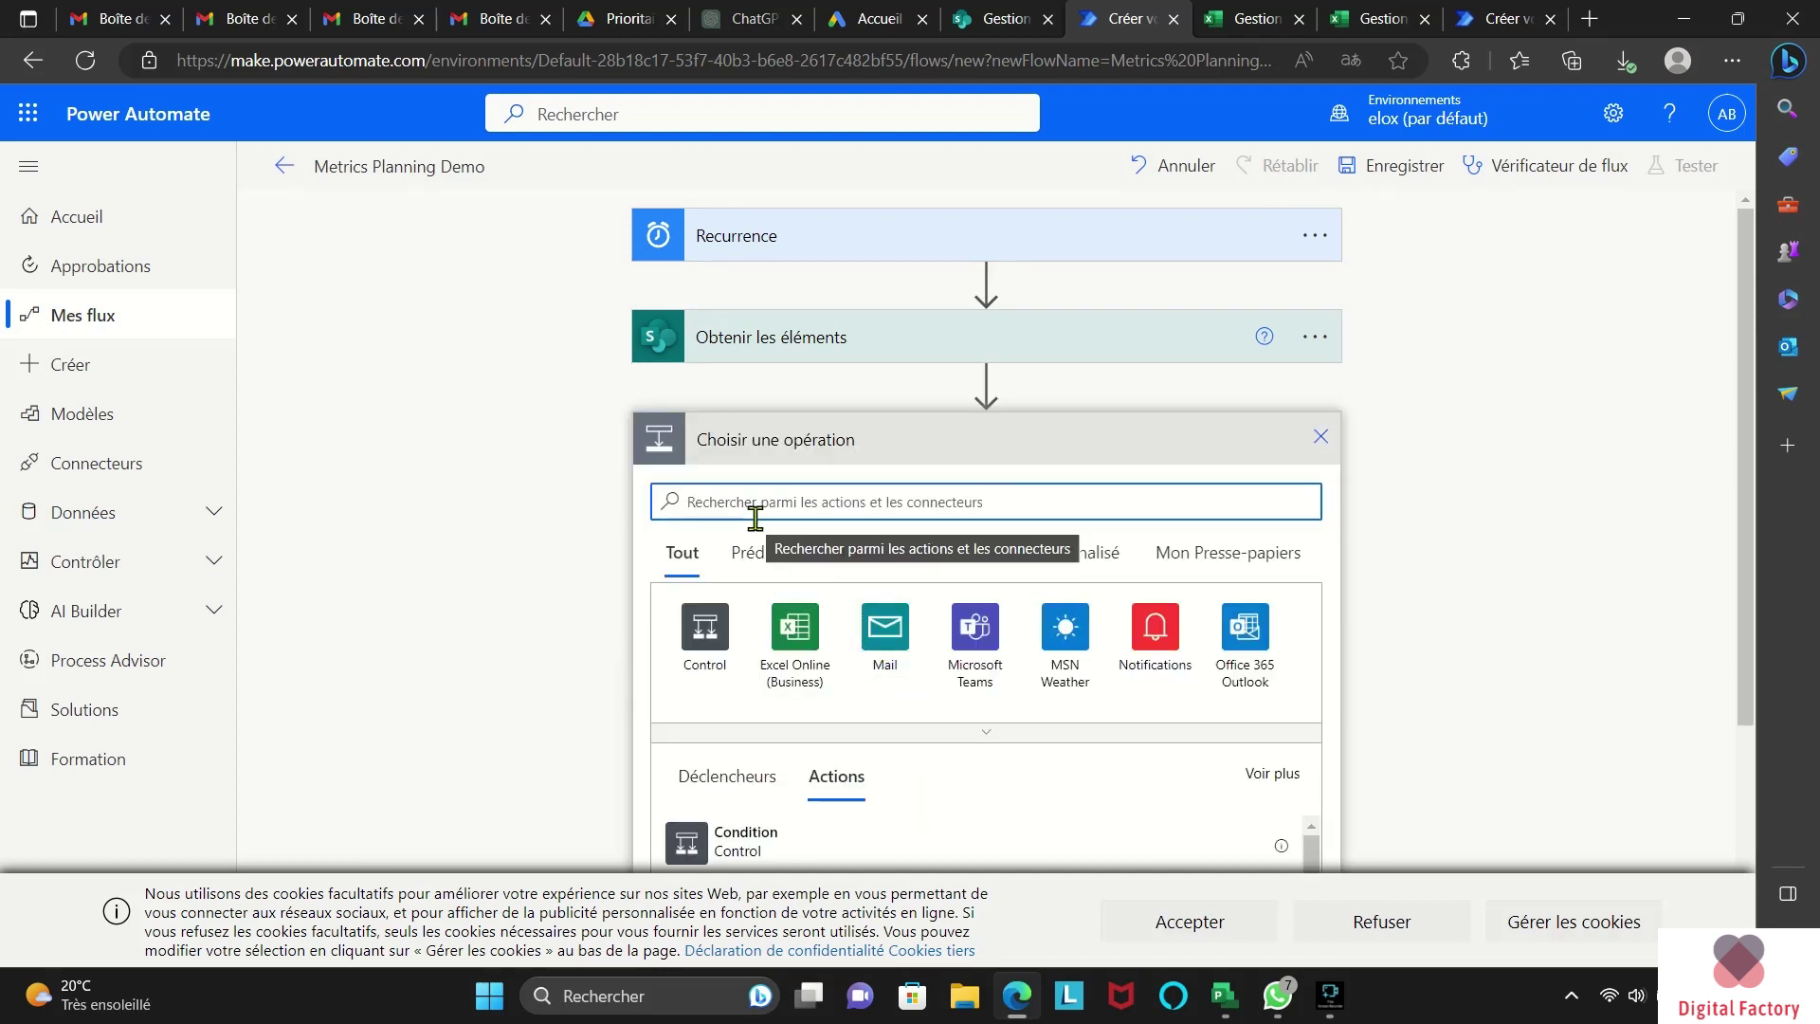
pyautogui.write('share')
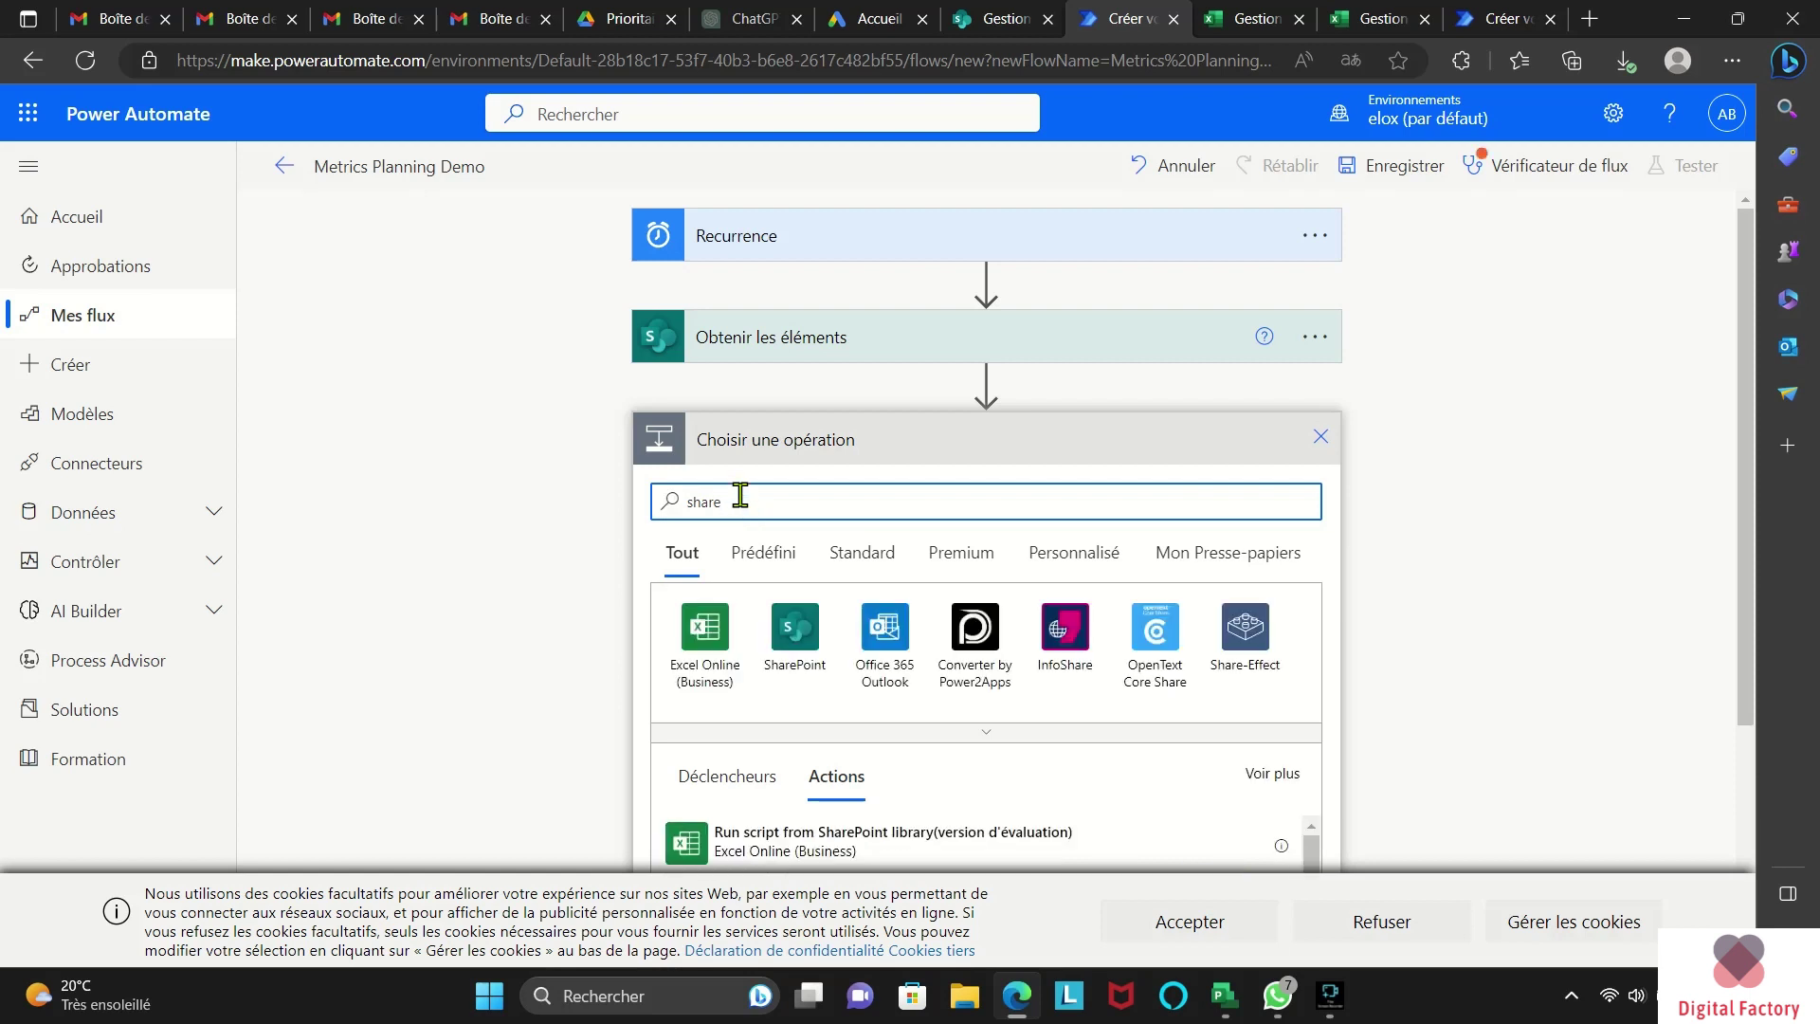
pyautogui.click(796, 629)
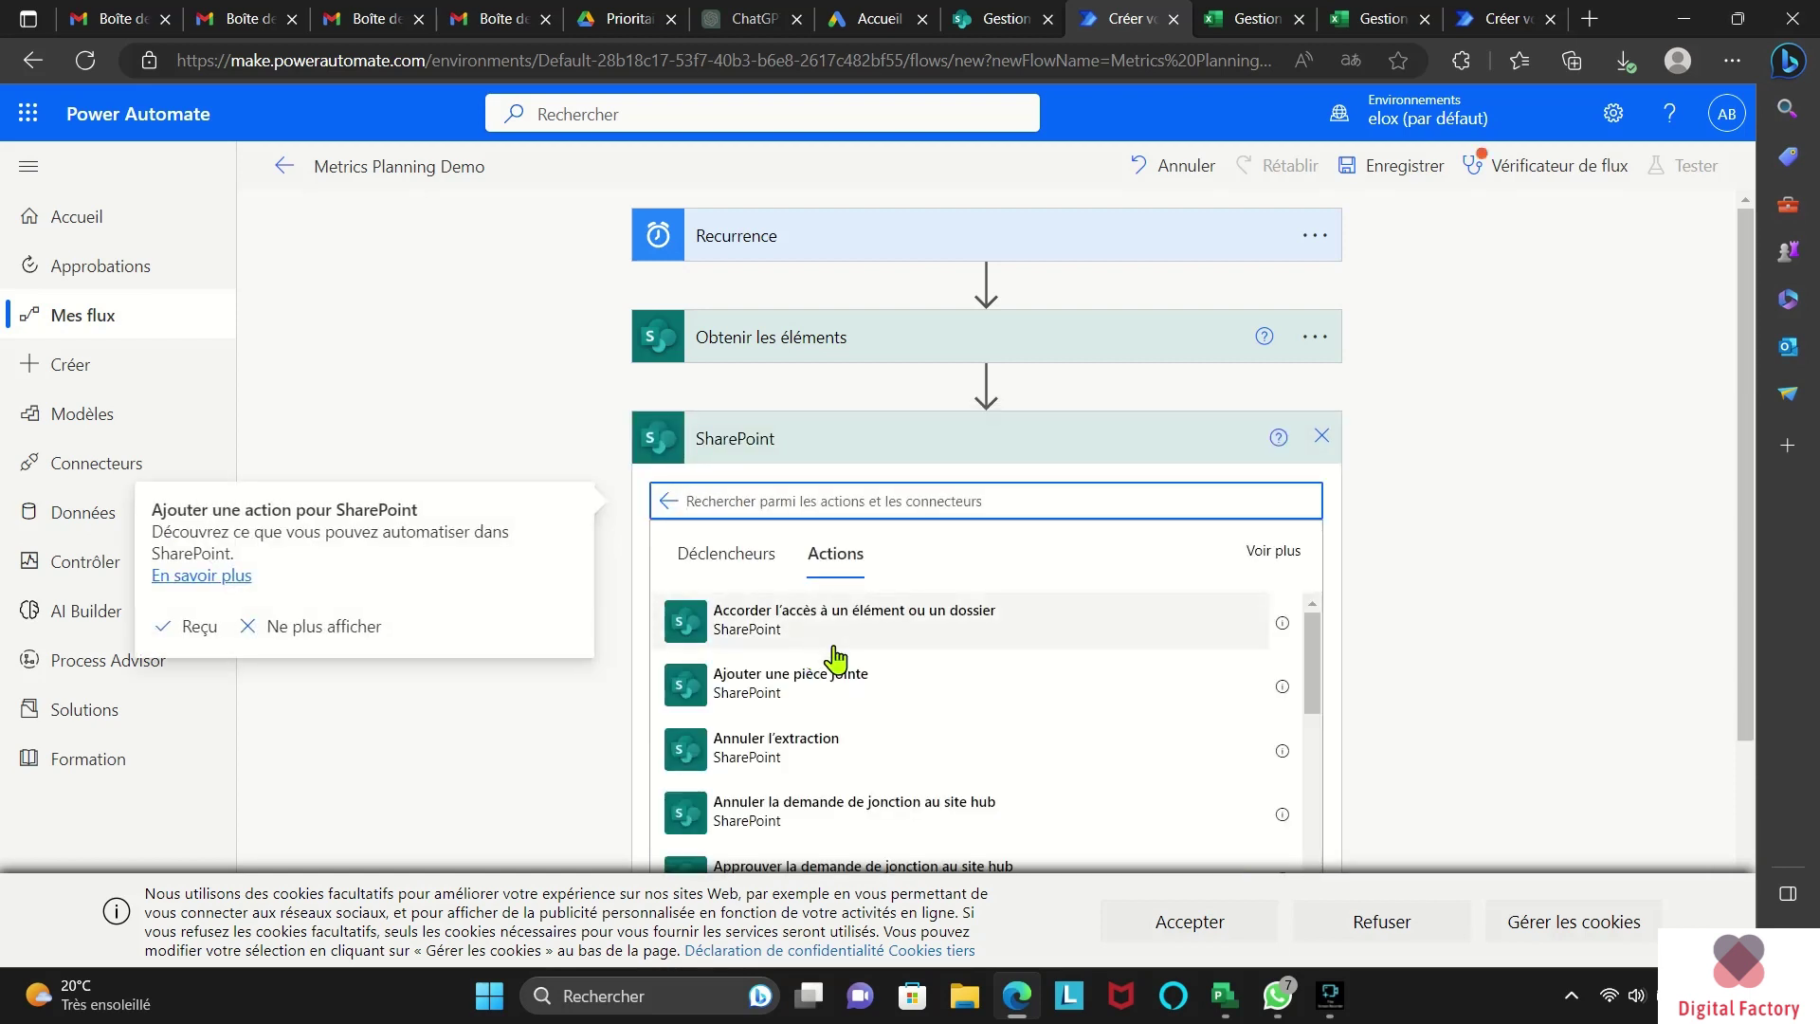
pyautogui.scroll(-6, 834, 657)
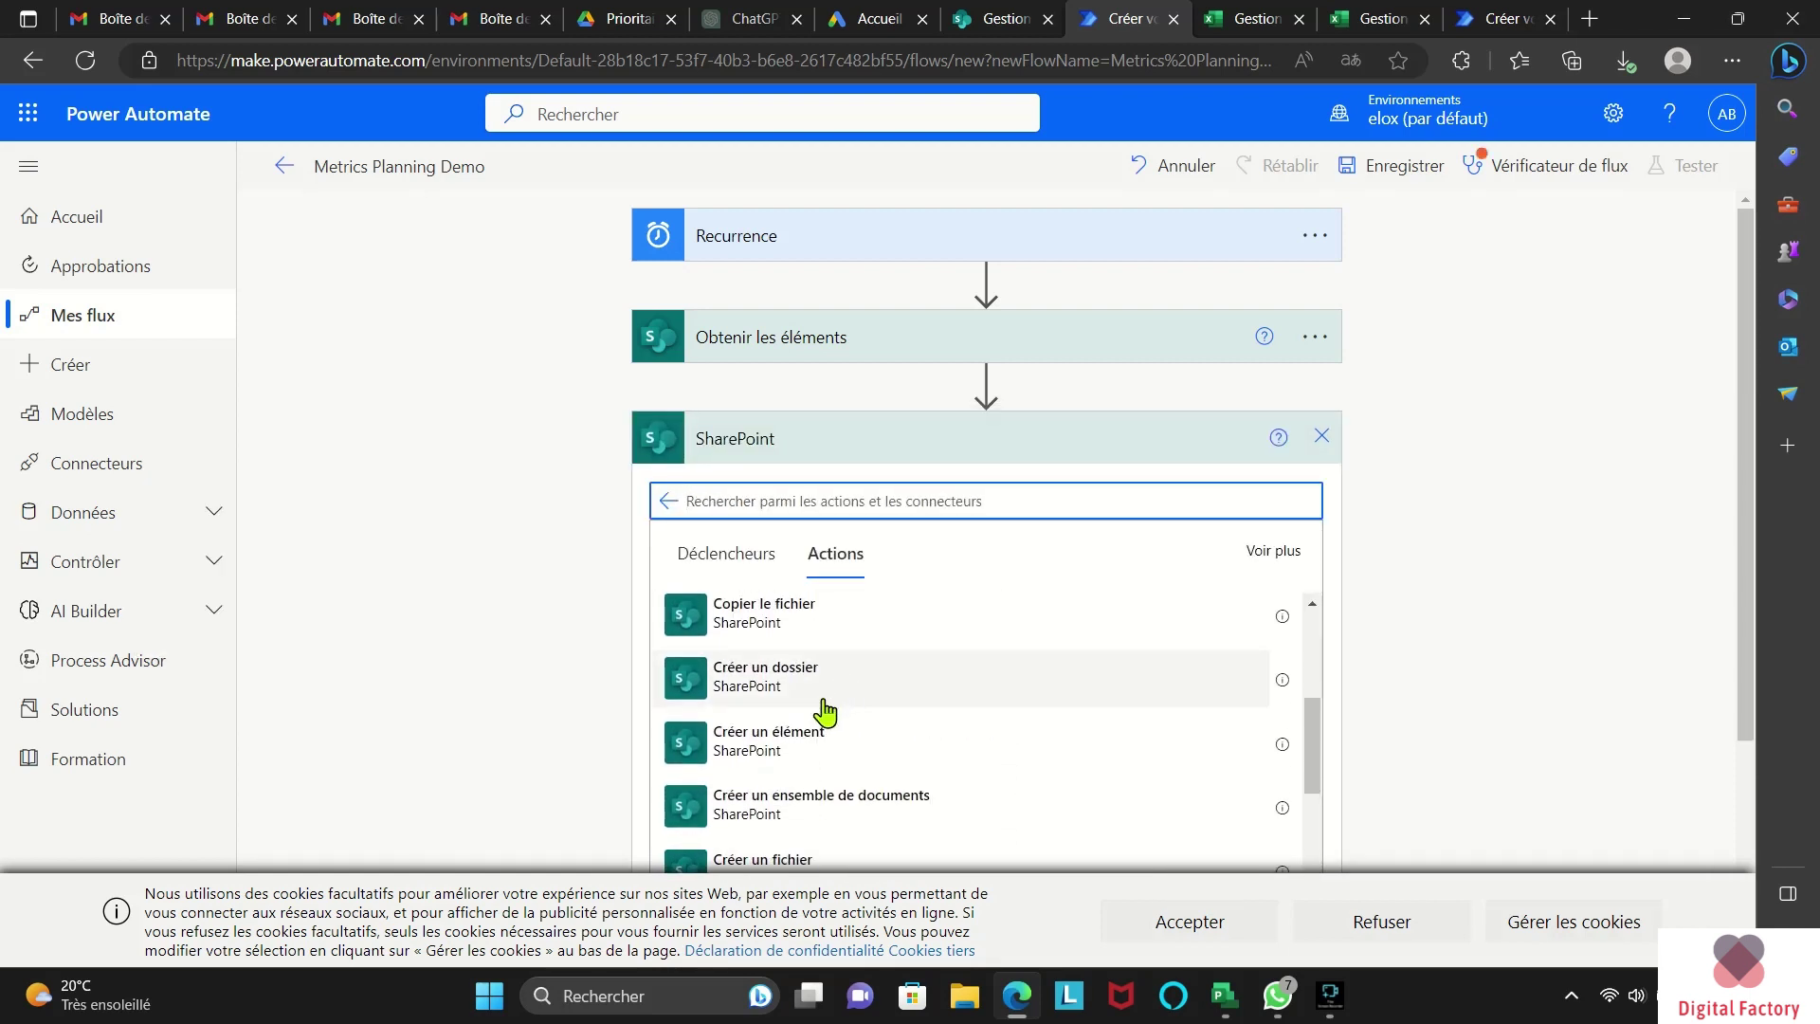
pyautogui.click(823, 737)
# Step: Set the Créer un élément site address to Gestion Projet and its list to Gestion Projet-Demo Project_Power_BI_Export
pyautogui.click(847, 499)
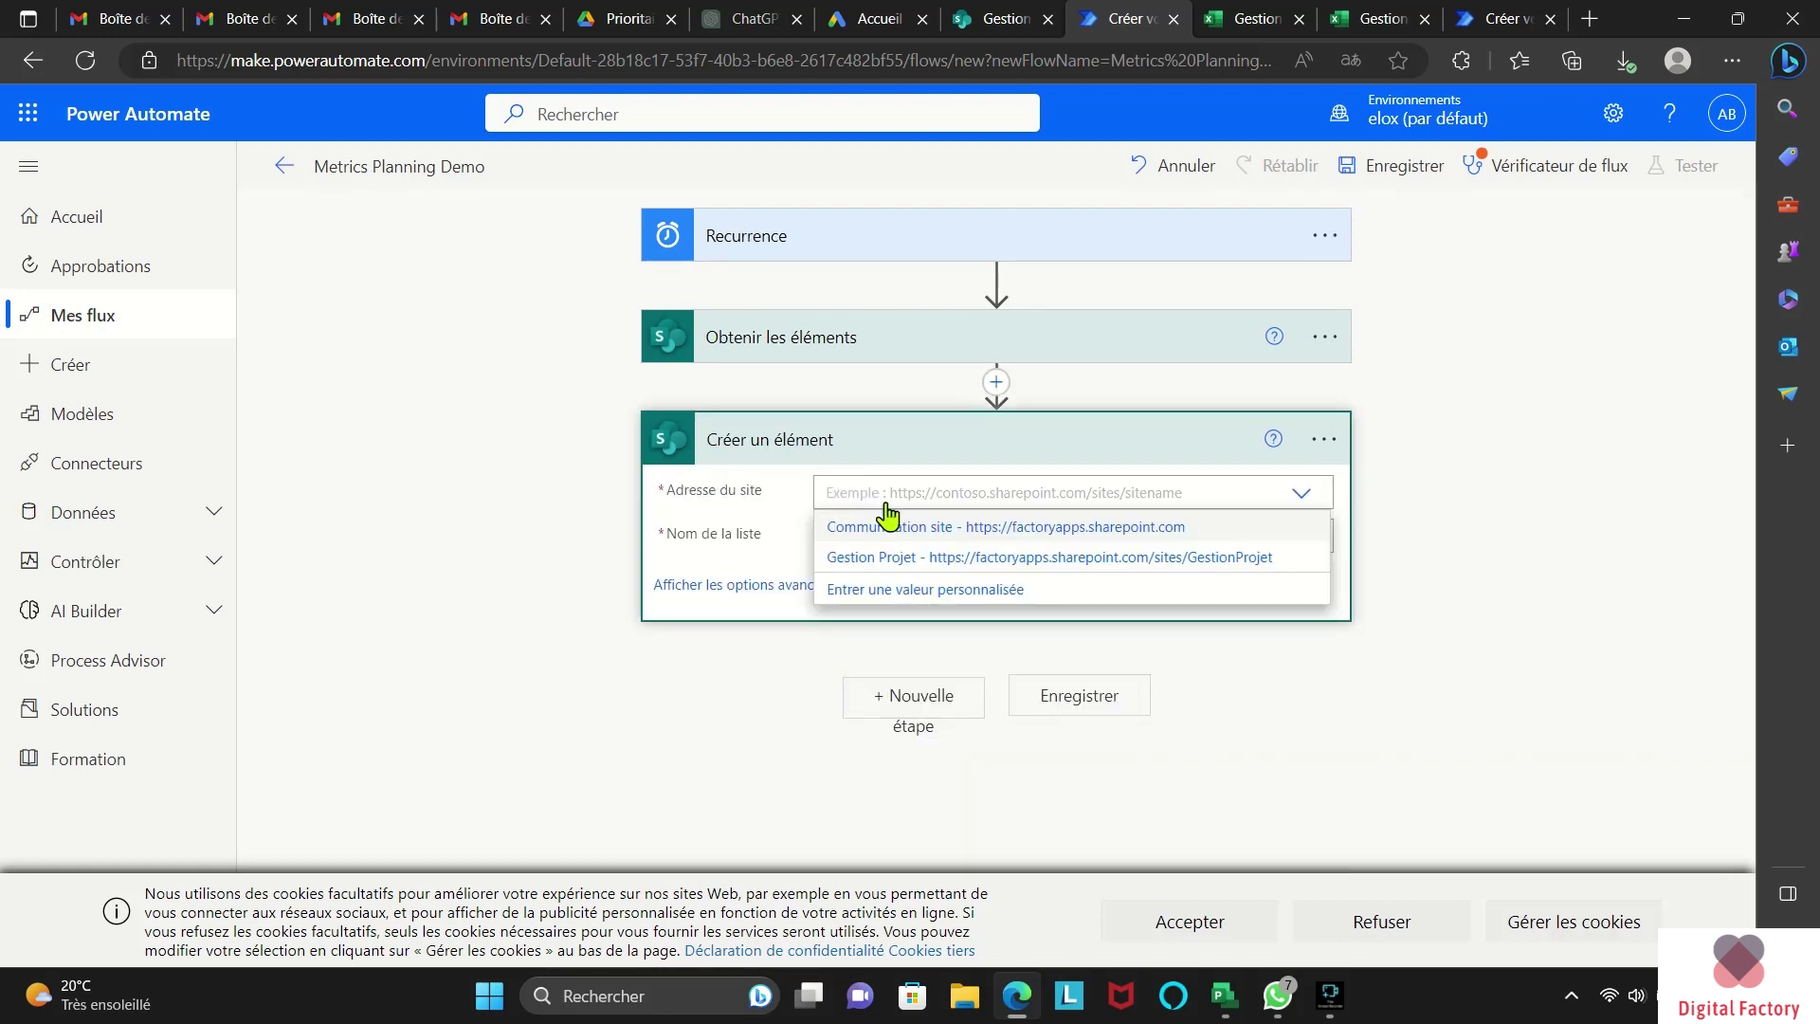
pyautogui.click(1042, 562)
pyautogui.click(998, 536)
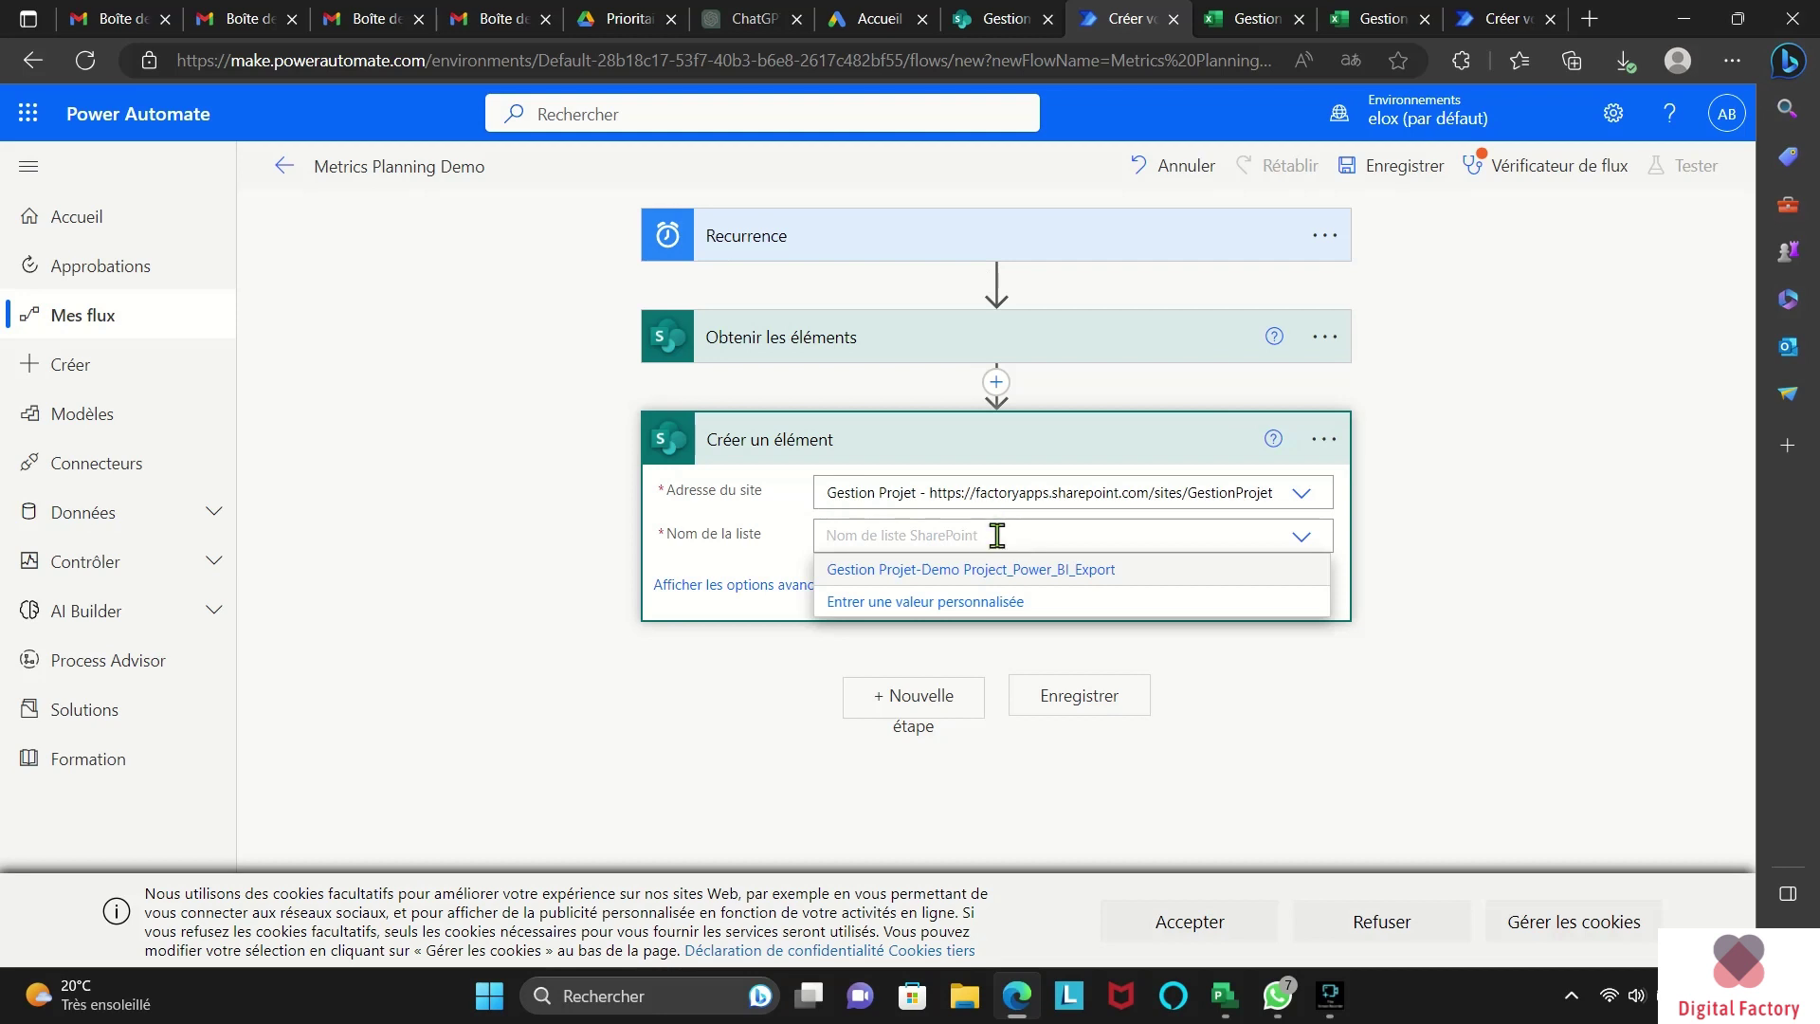
pyautogui.click(1022, 574)
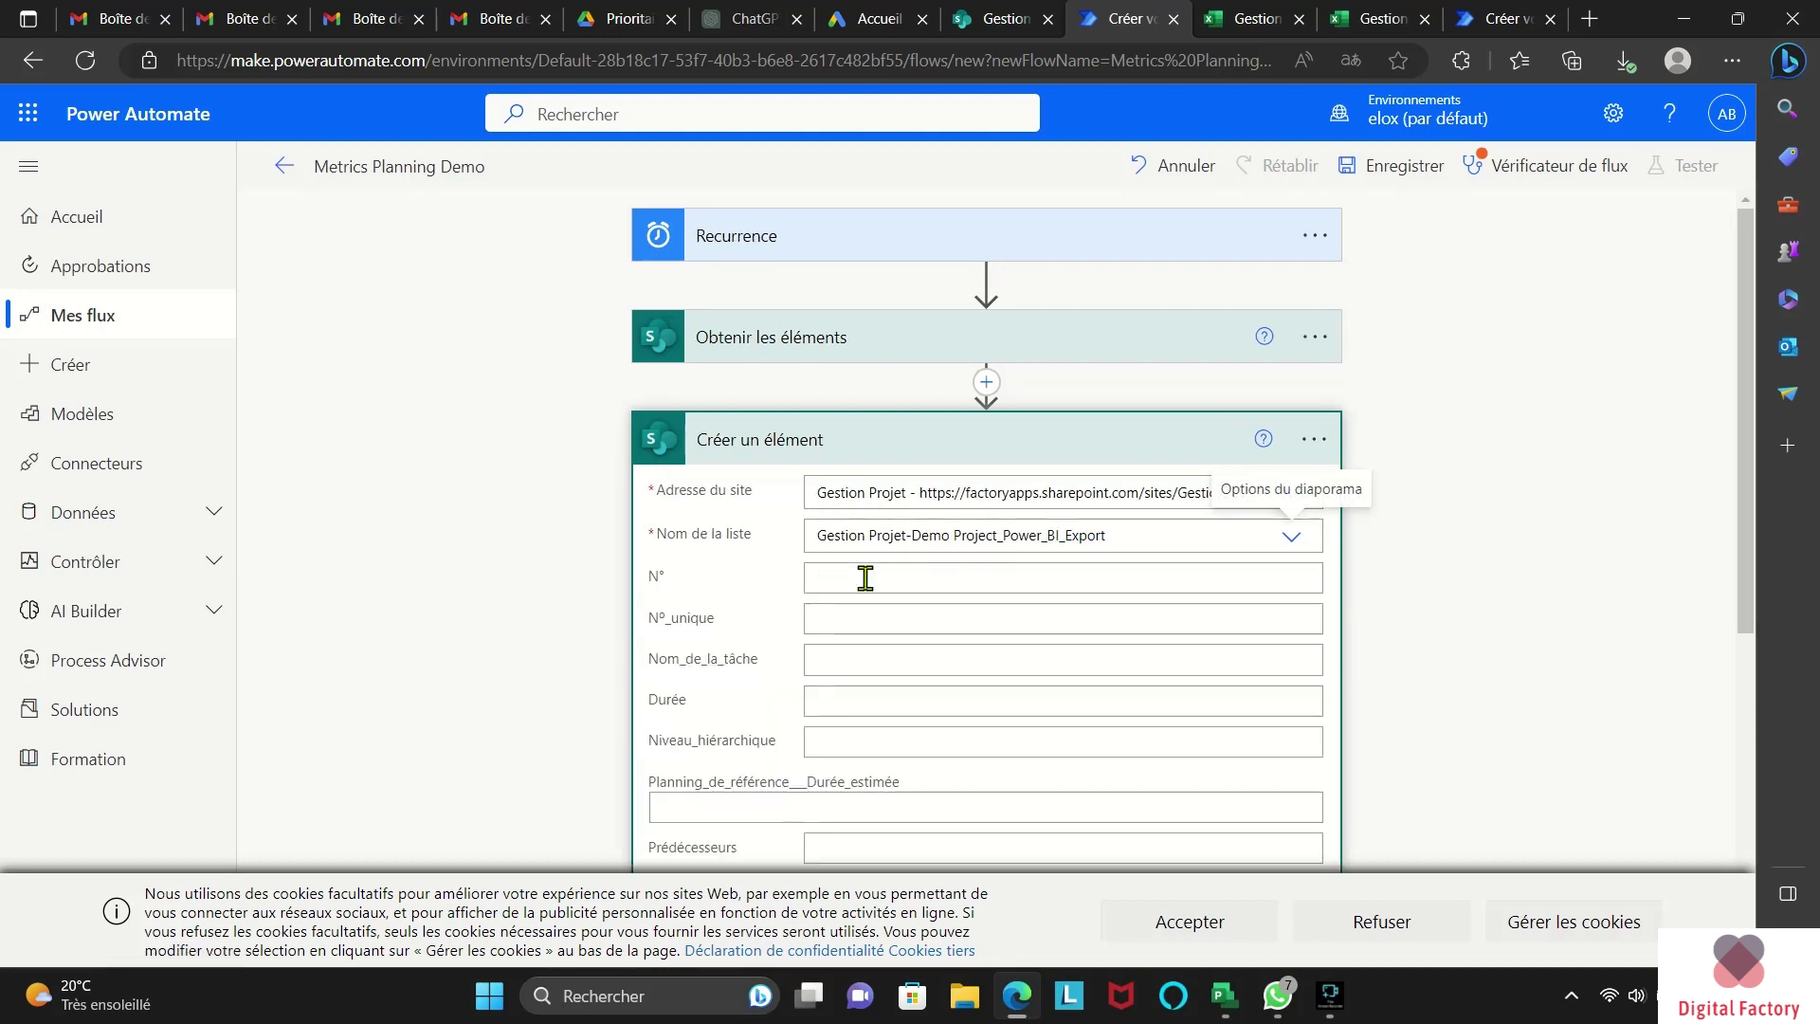
# Step: Fill the new item's N° field with the dynamic value ID and Nom_de_la_tâche with Nom de la tâche
pyautogui.scroll(-5, 866, 576)
pyautogui.scroll(5, 862, 568)
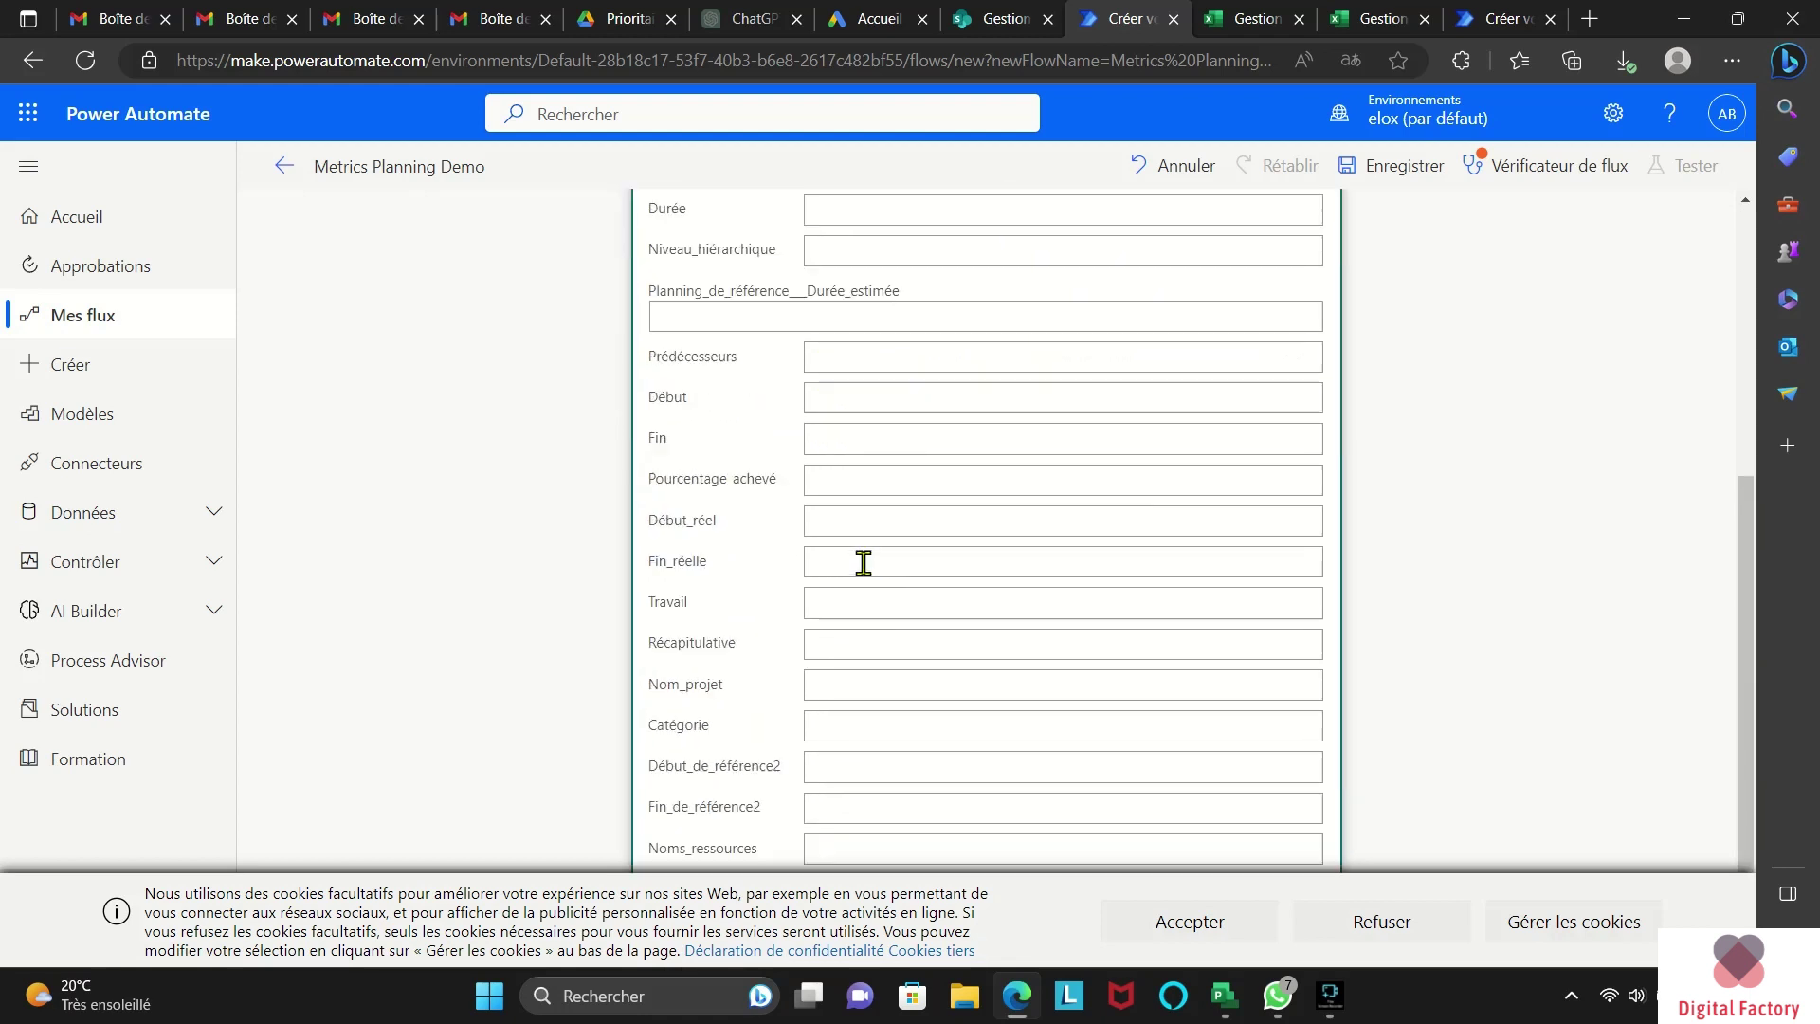
pyautogui.click(853, 469)
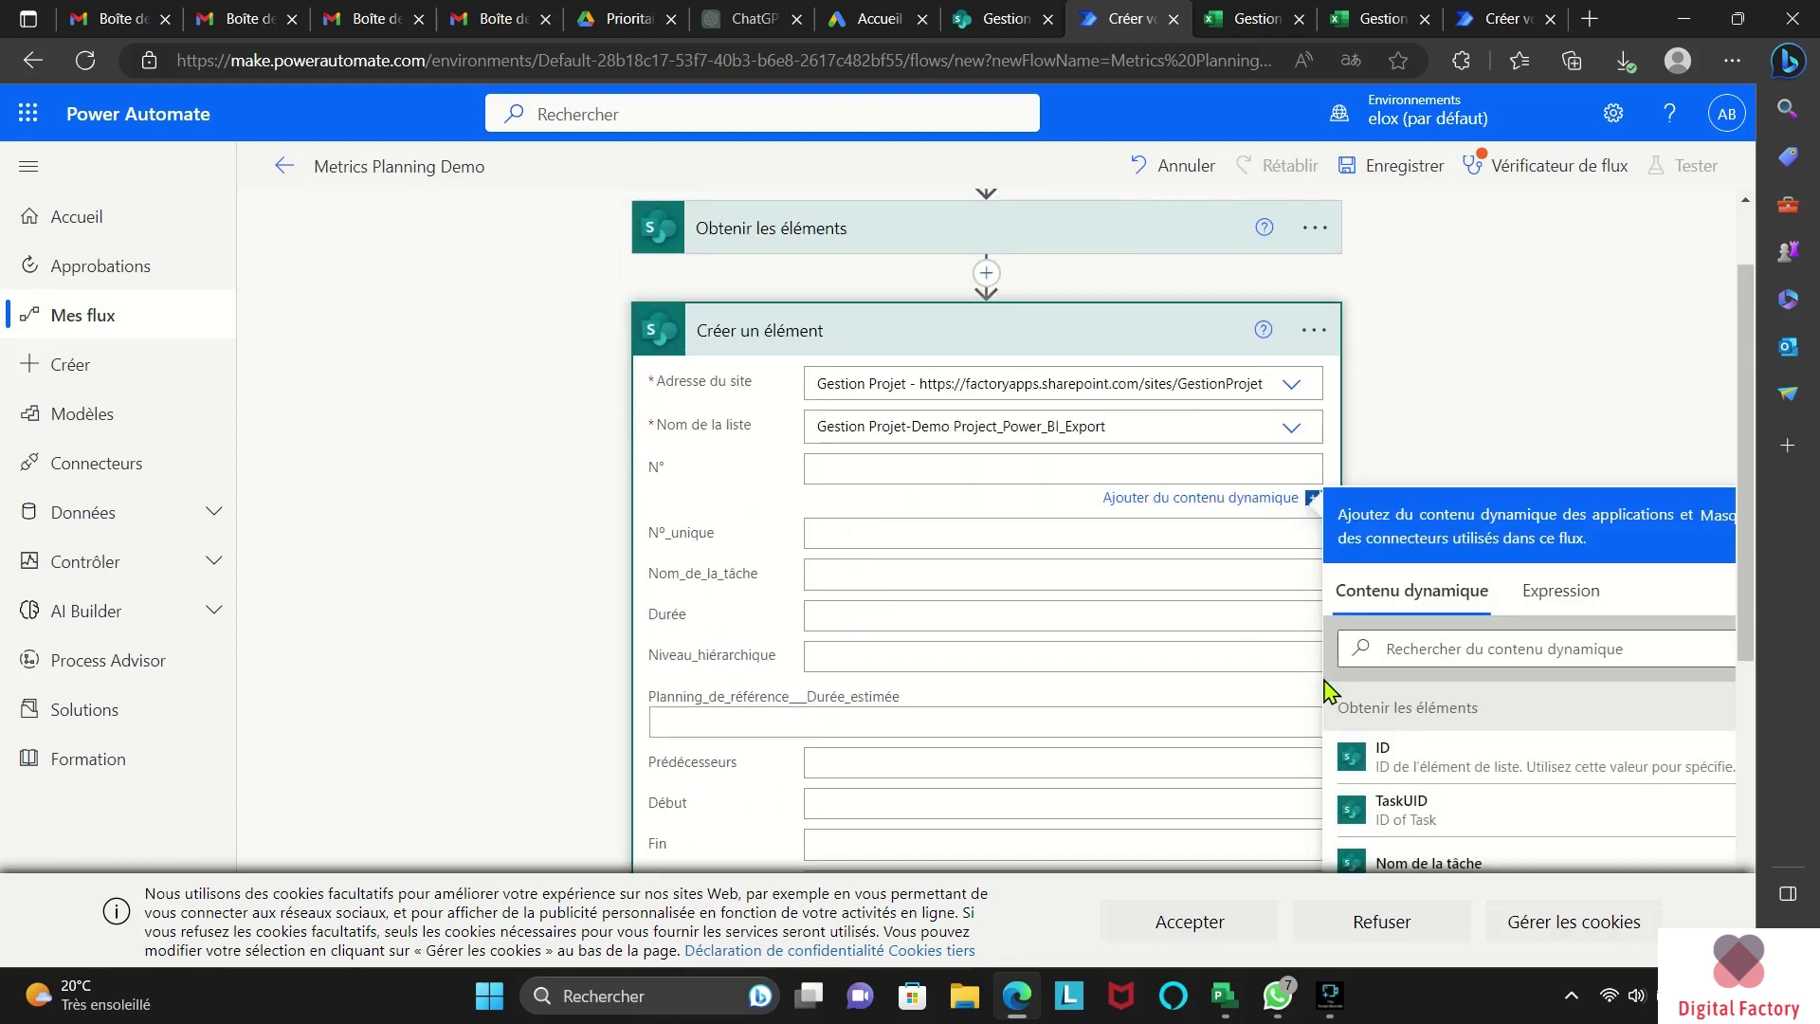
pyautogui.click(1346, 758)
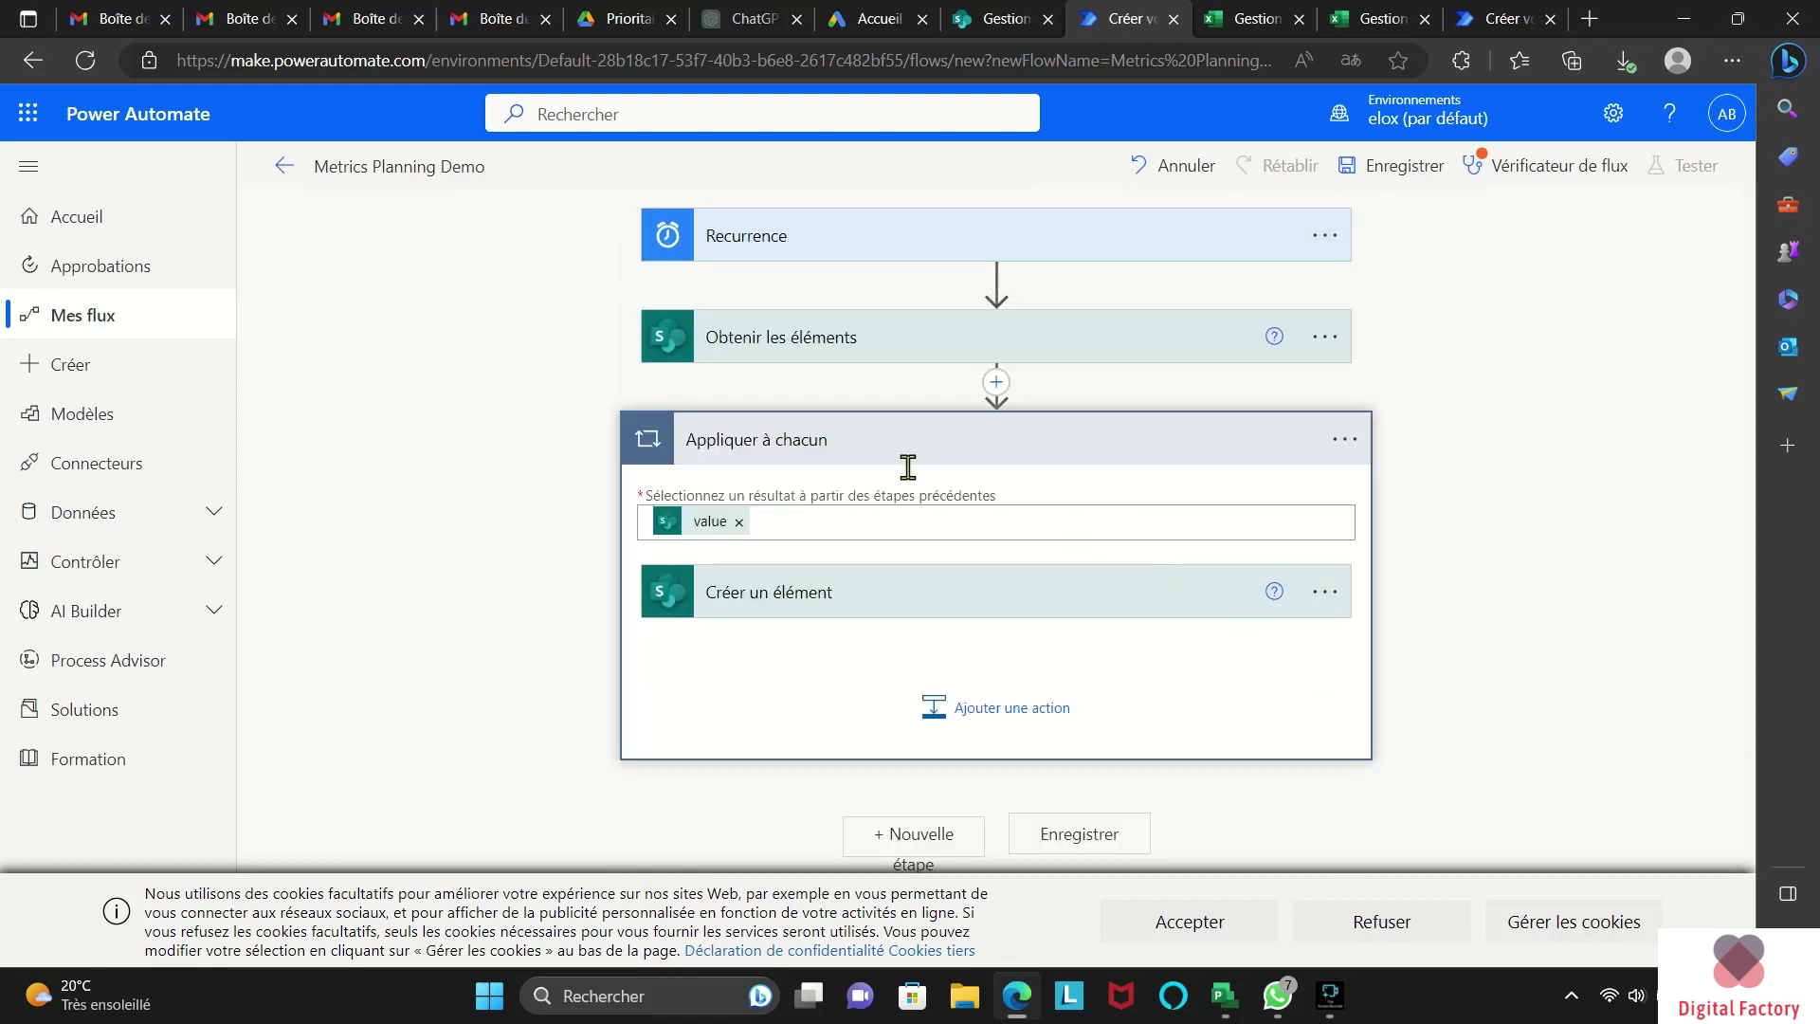
pyautogui.click(907, 603)
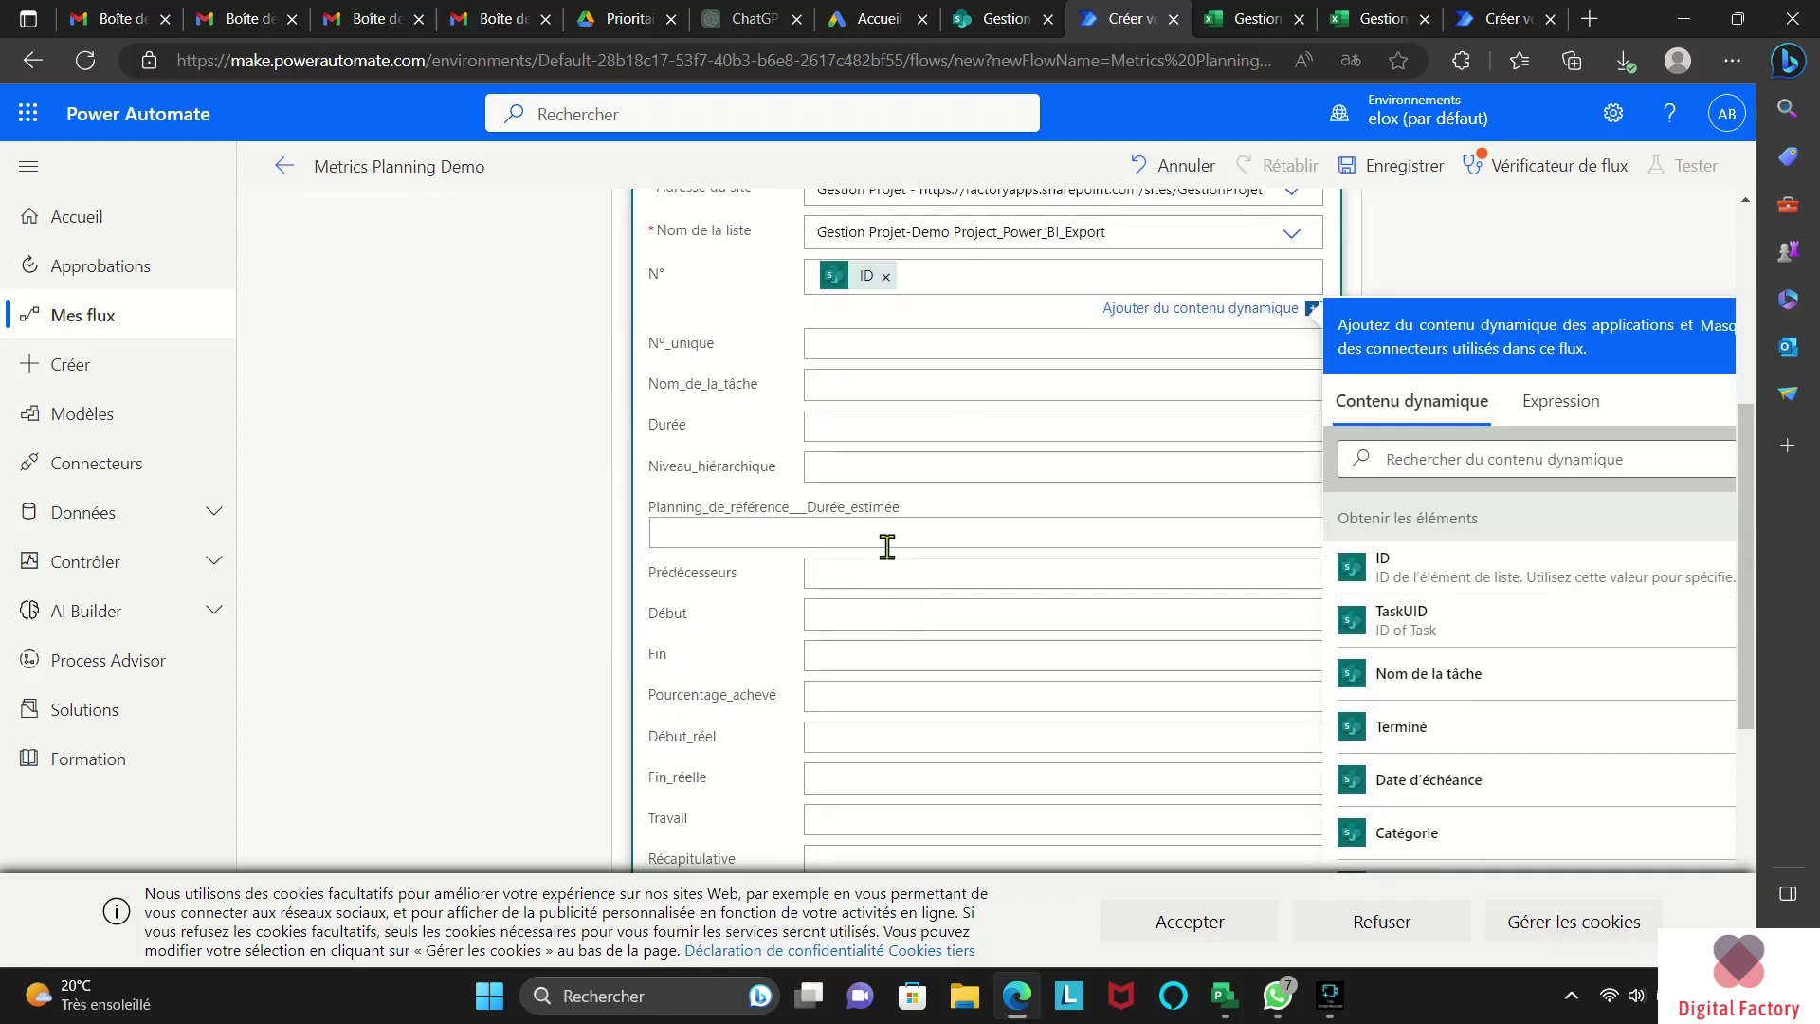
pyautogui.click(858, 389)
pyautogui.click(1422, 844)
# Step: Search the dynamic content for a "durée" value for the Durée field
pyautogui.click(881, 452)
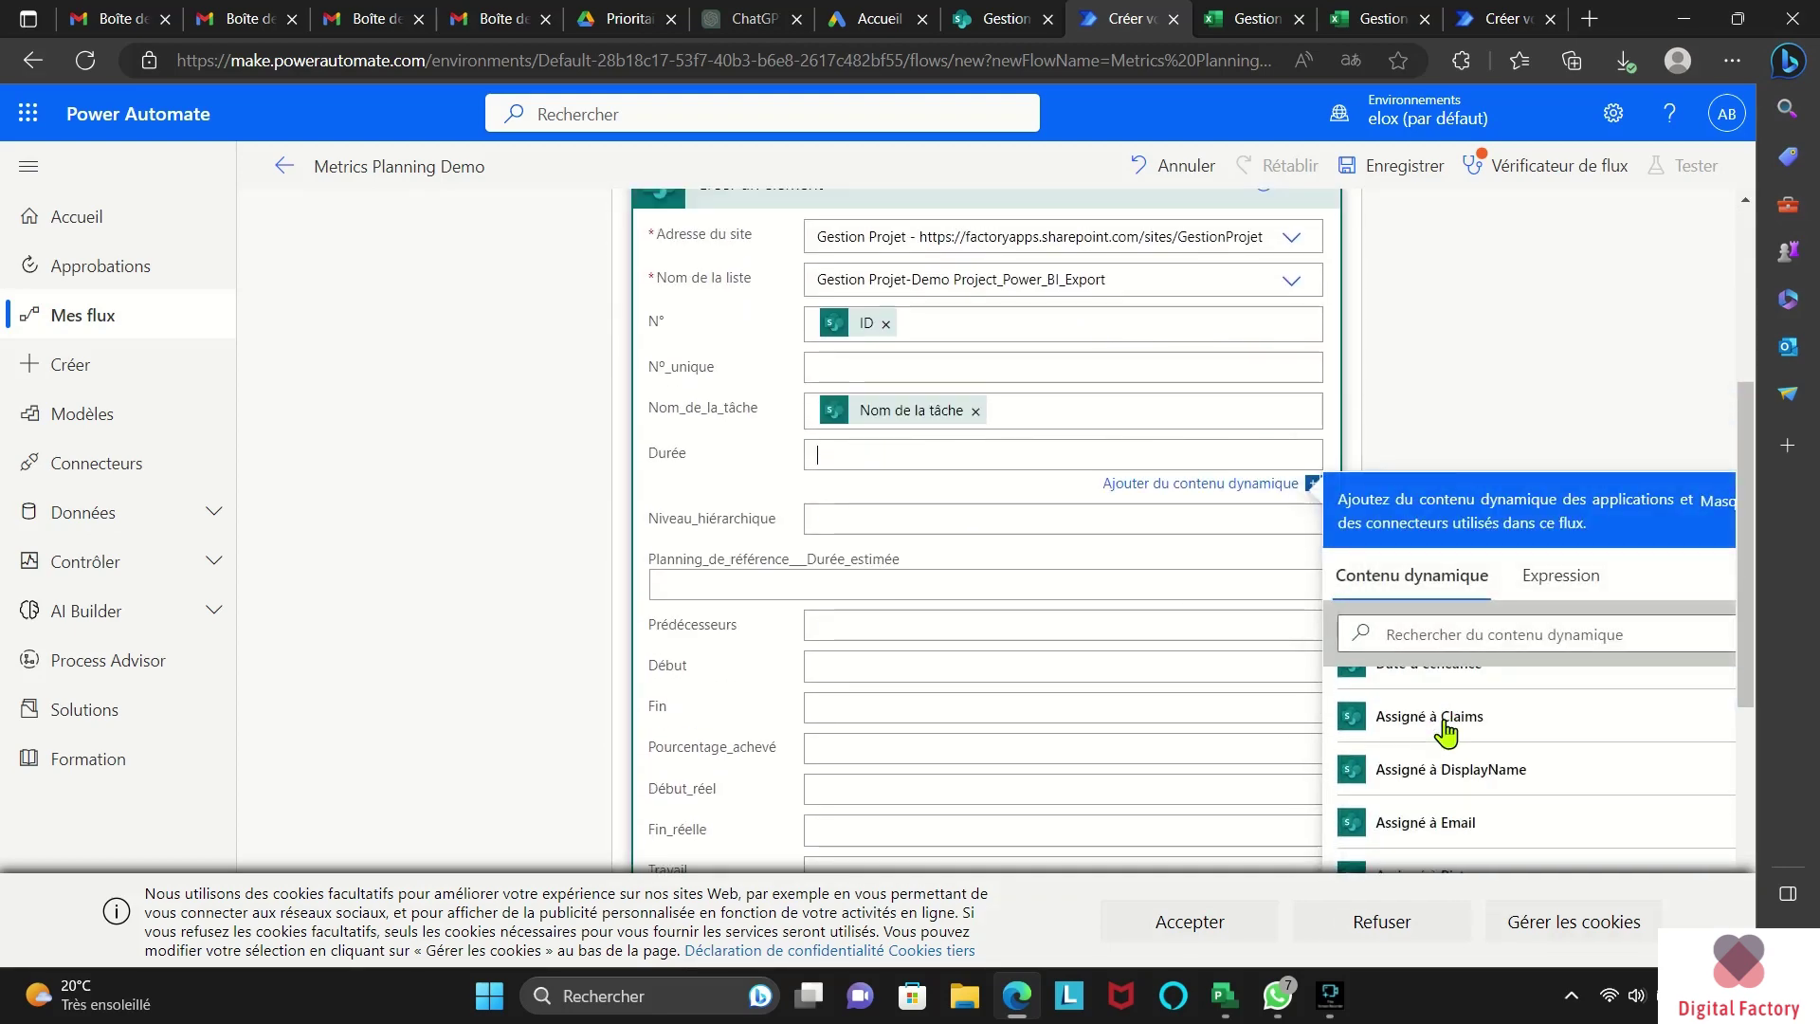
pyautogui.scroll(-3, 1442, 719)
pyautogui.scroll(-6, 1441, 725)
pyautogui.click(1432, 636)
pyautogui.write('durée')
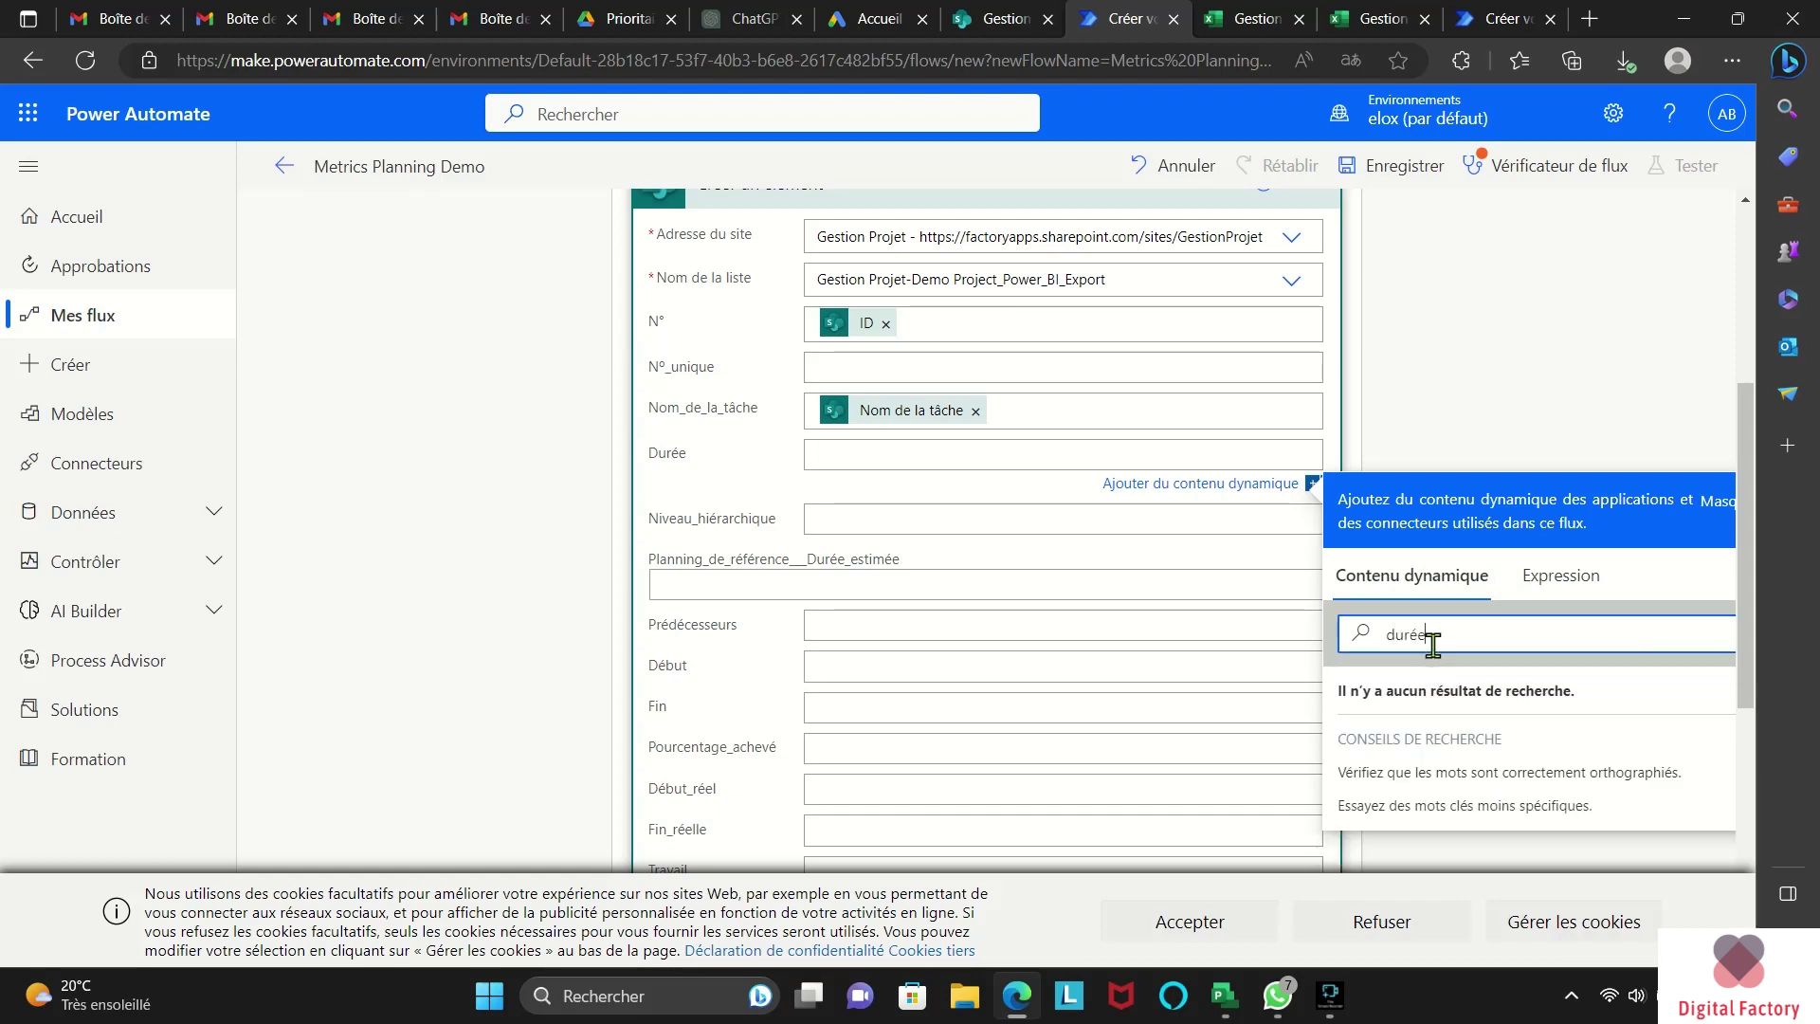
pyautogui.press('BackSpace')
pyautogui.press('BackSpace')
pyautogui.press('BackSpace')
pyautogui.press('BackSpace')
pyautogui.press('BackSpace')
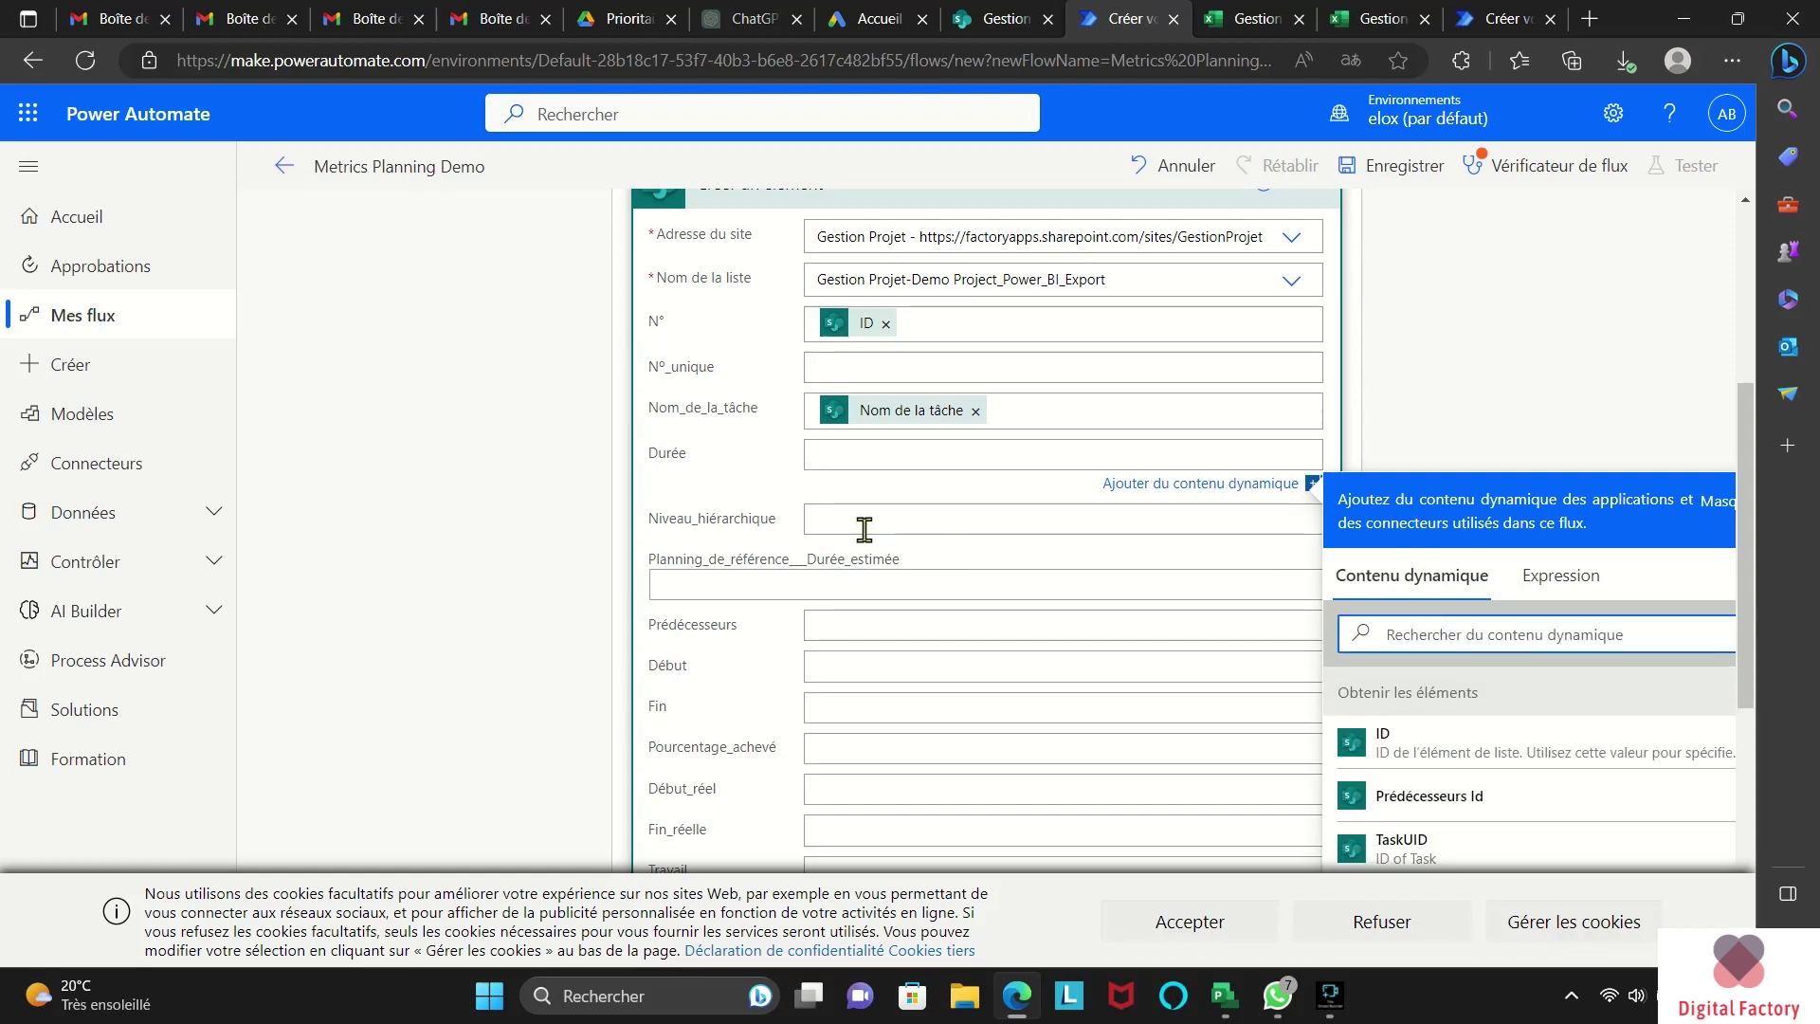
# Step: Fill the Début field with the dynamic value Date de début
pyautogui.click(861, 665)
pyautogui.click(1427, 391)
pyautogui.write('dé')
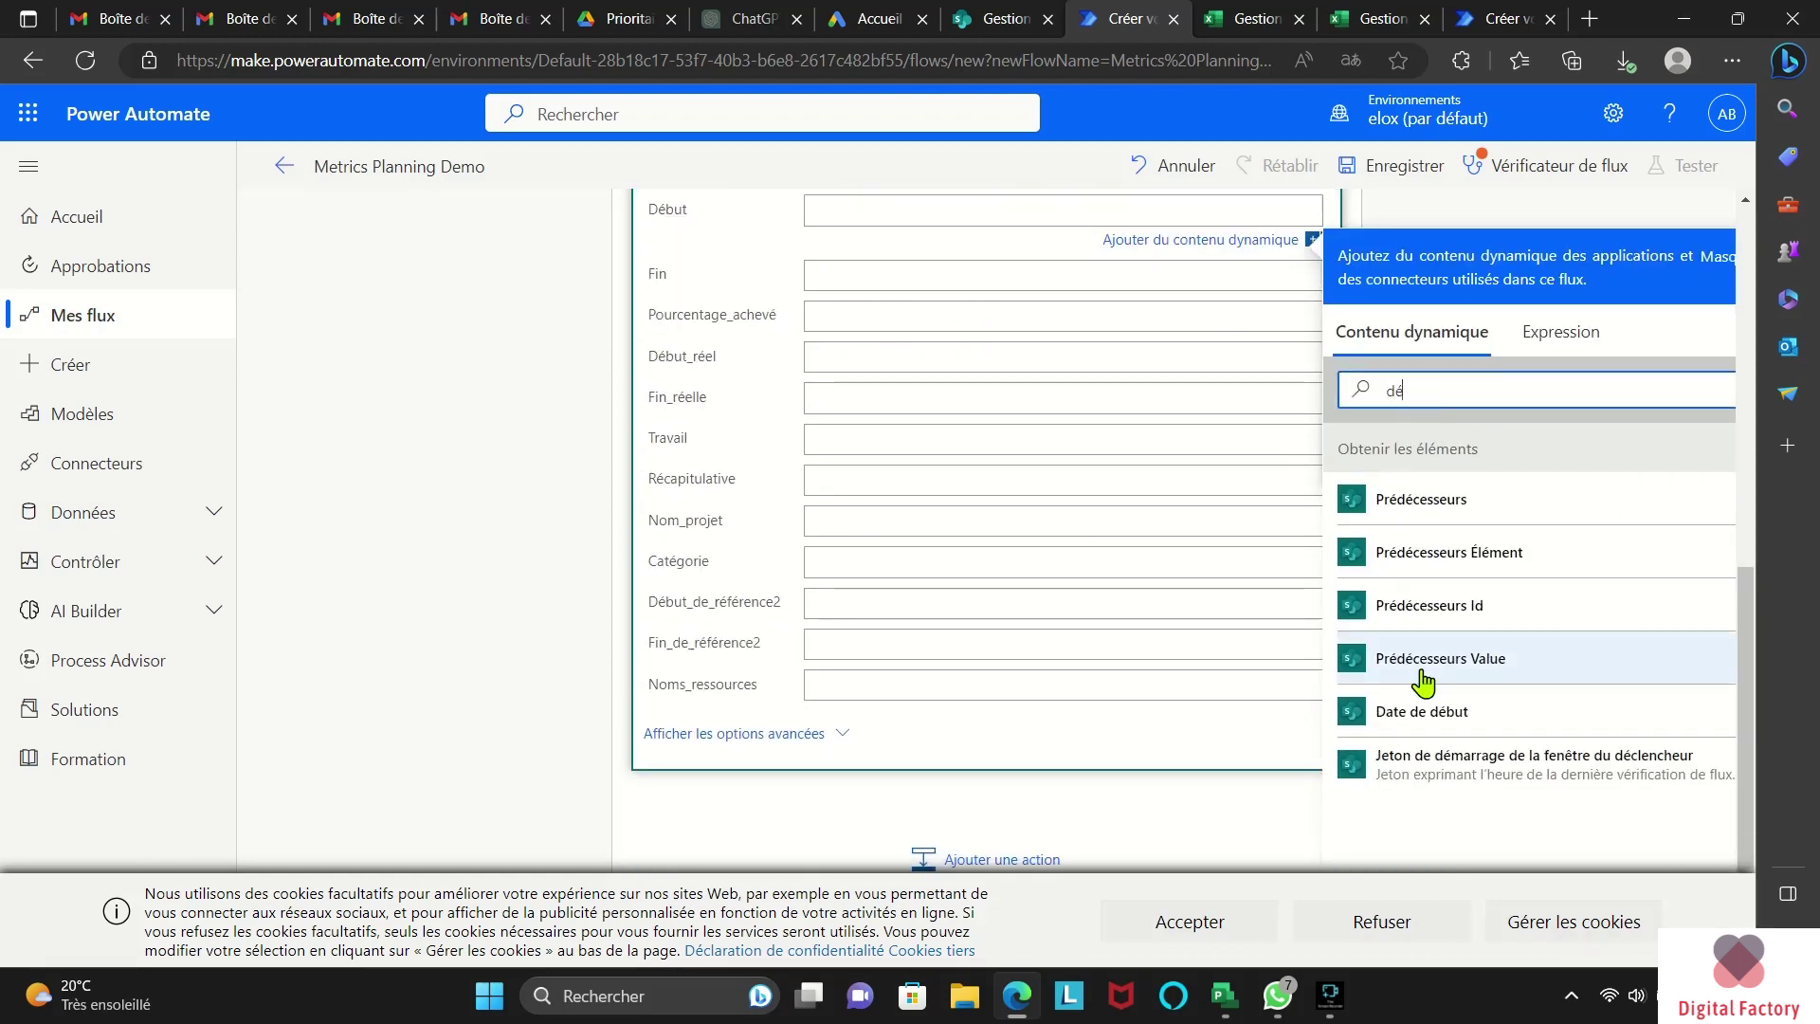
pyautogui.click(1422, 711)
# Step: Fill the Fin field with the dynamic value Date d'échéance
pyautogui.click(833, 280)
pyautogui.click(1419, 460)
pyautogui.write('fi')
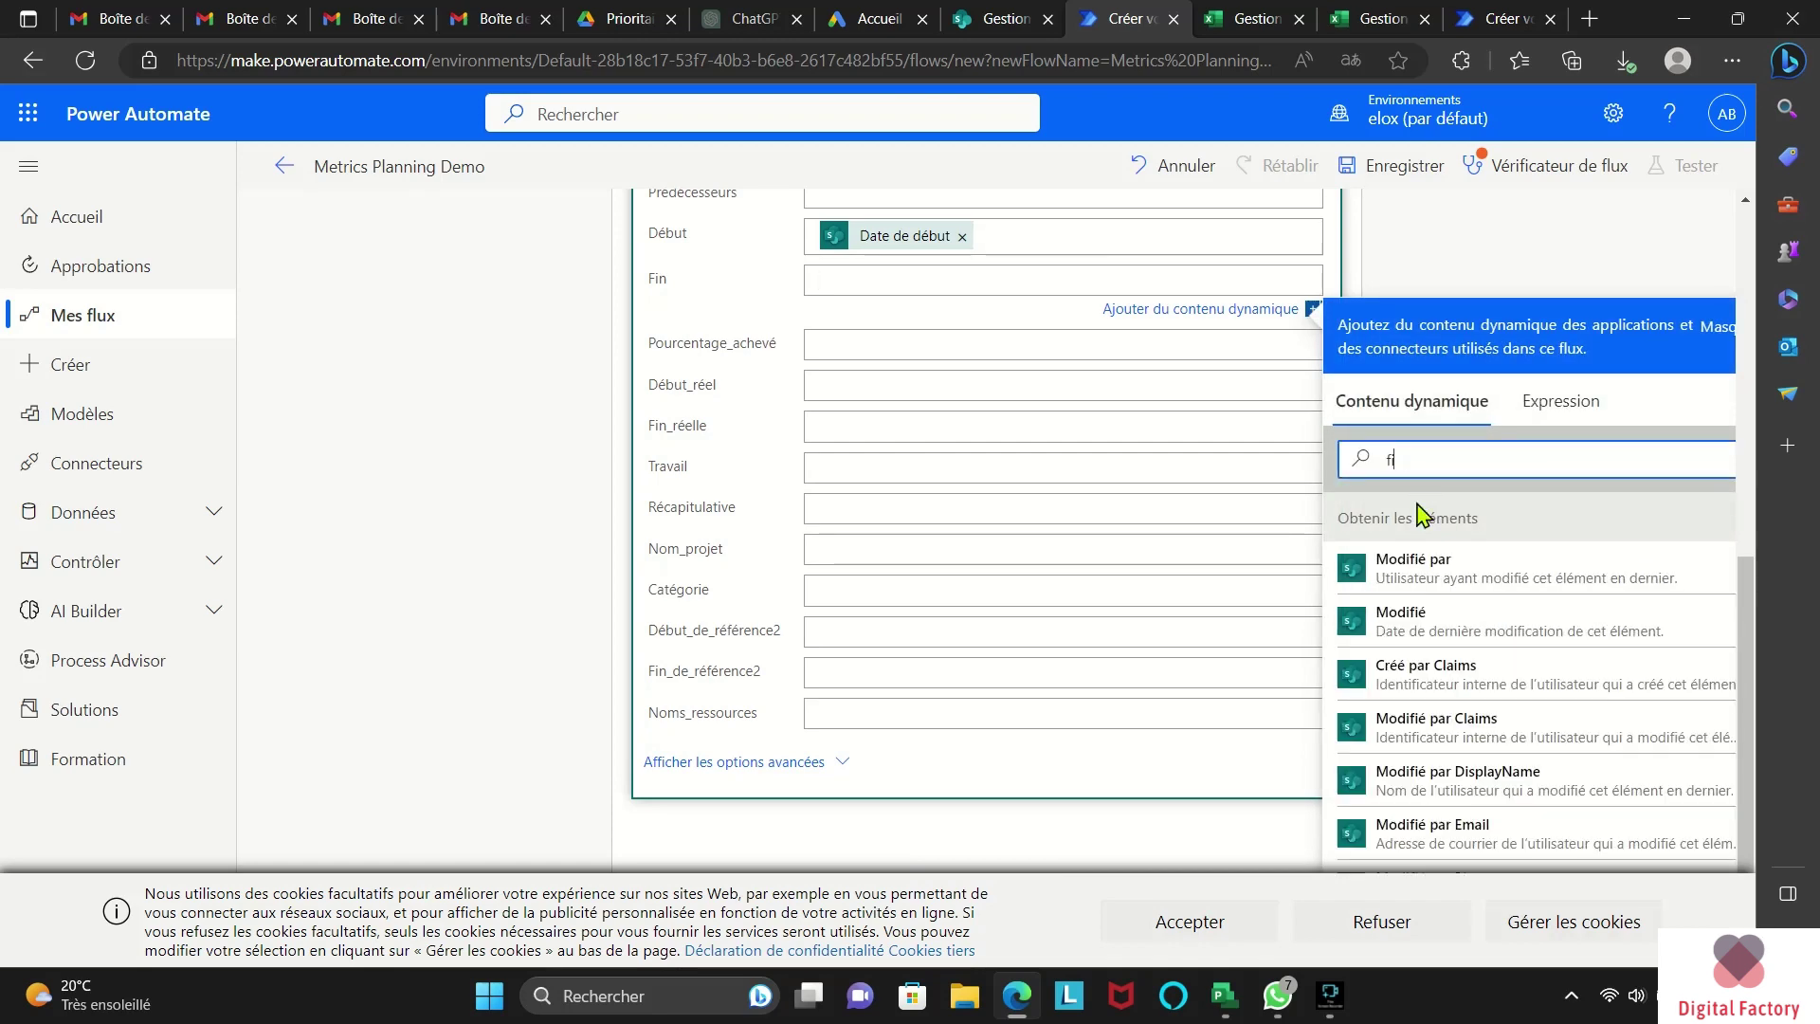
pyautogui.press('BackSpace')
pyautogui.press('BackSpace')
pyautogui.write('ach')
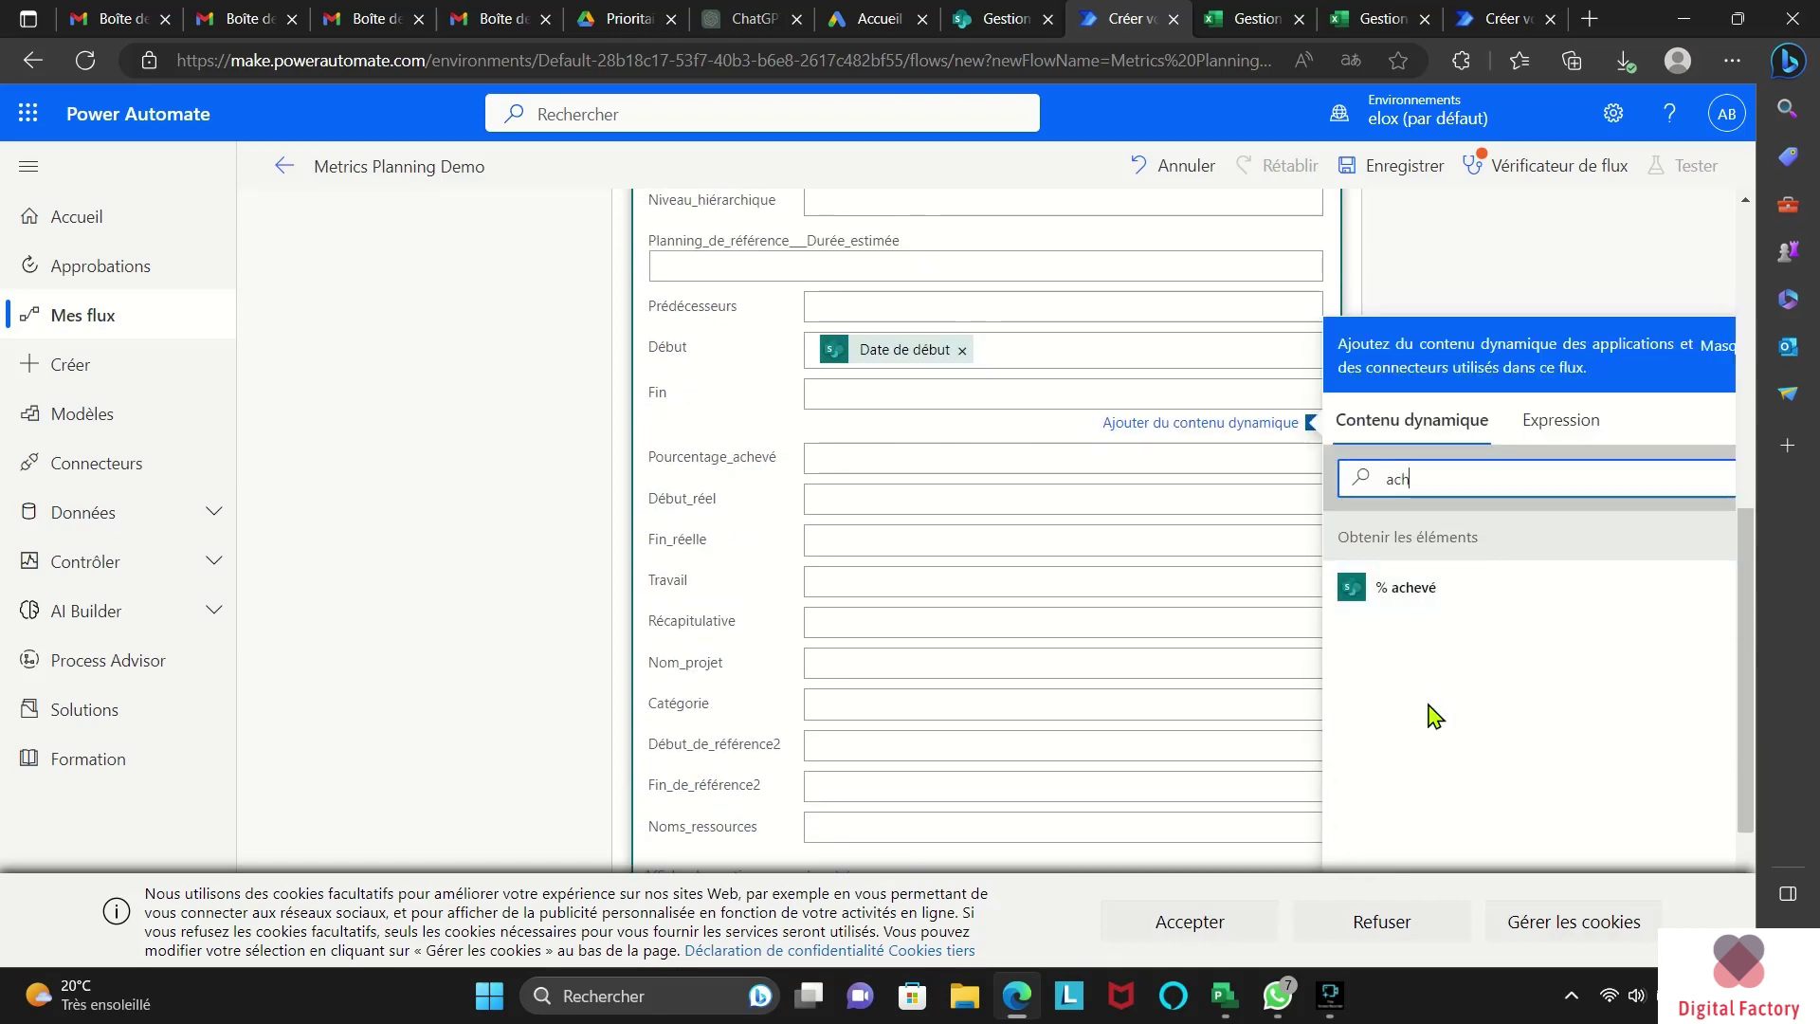
pyautogui.press('BackSpace')
pyautogui.press('BackSpace')
pyautogui.press('BackSpace')
pyautogui.write('date')
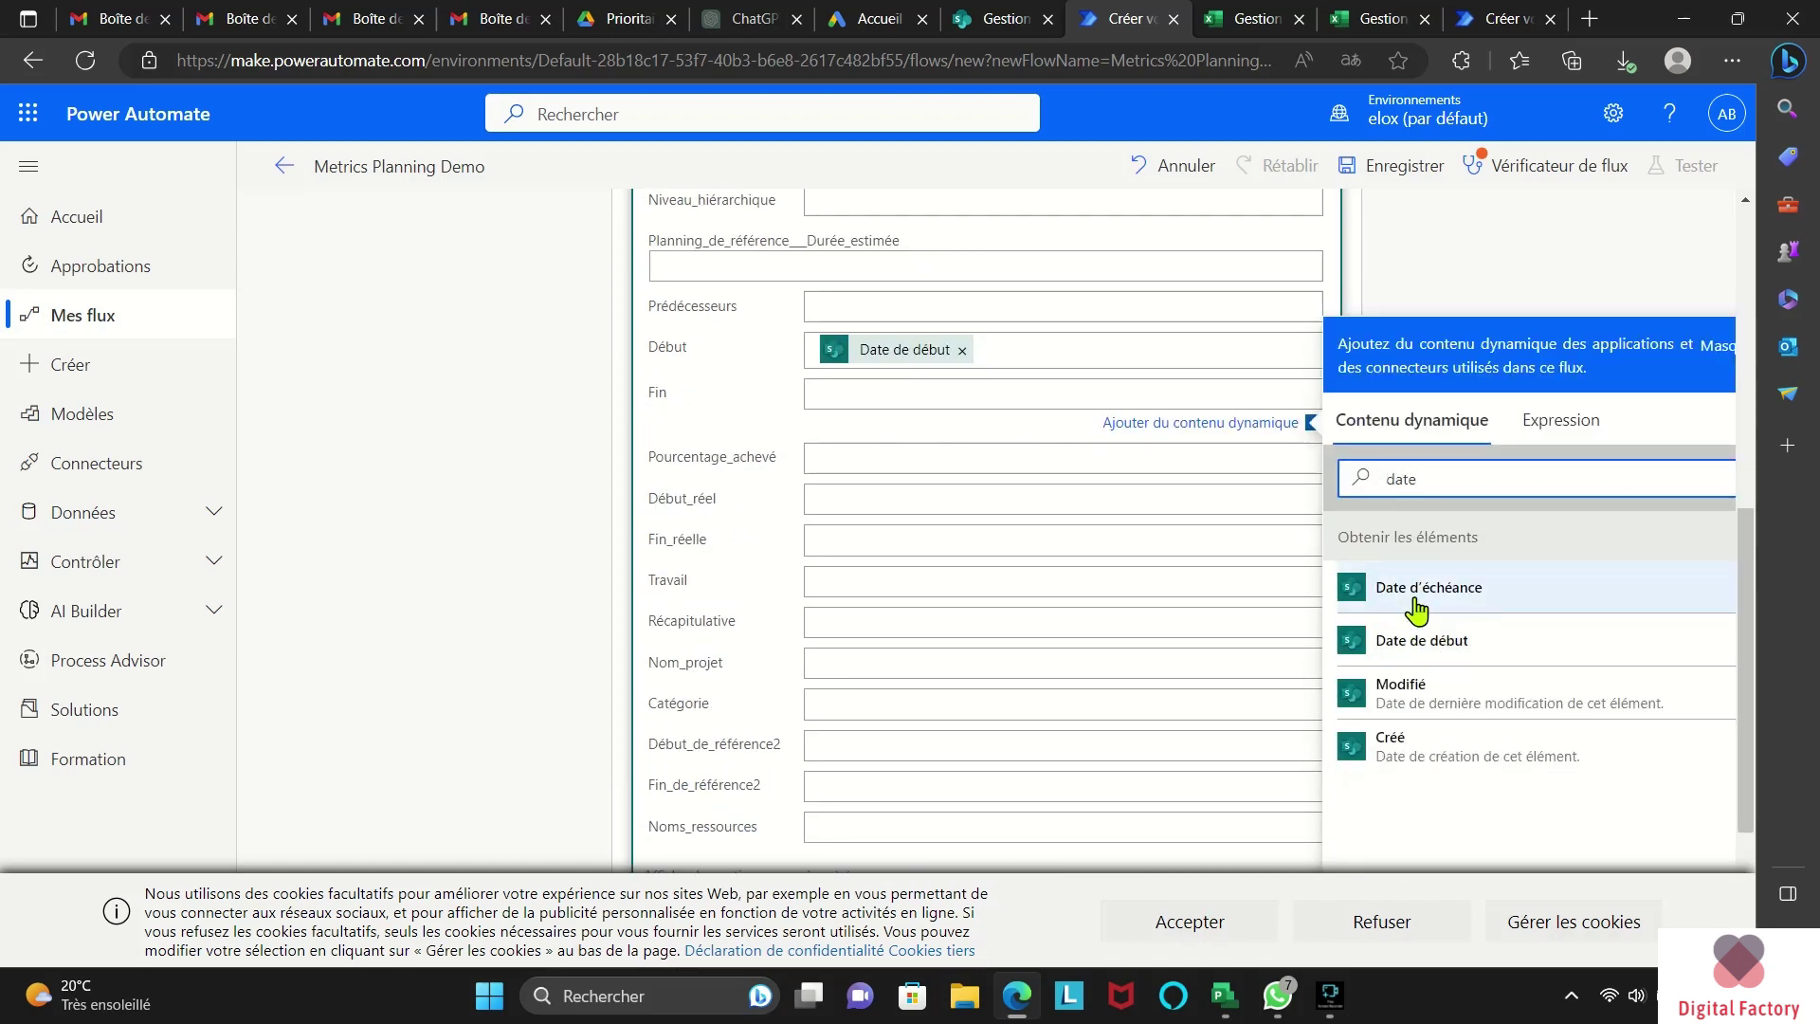
pyautogui.click(1416, 597)
# Step: Fill the Pourcentage_achevé field with the dynamic value % achevé
pyautogui.click(837, 471)
pyautogui.click(1389, 645)
pyautogui.write('%')
pyautogui.click(1407, 755)
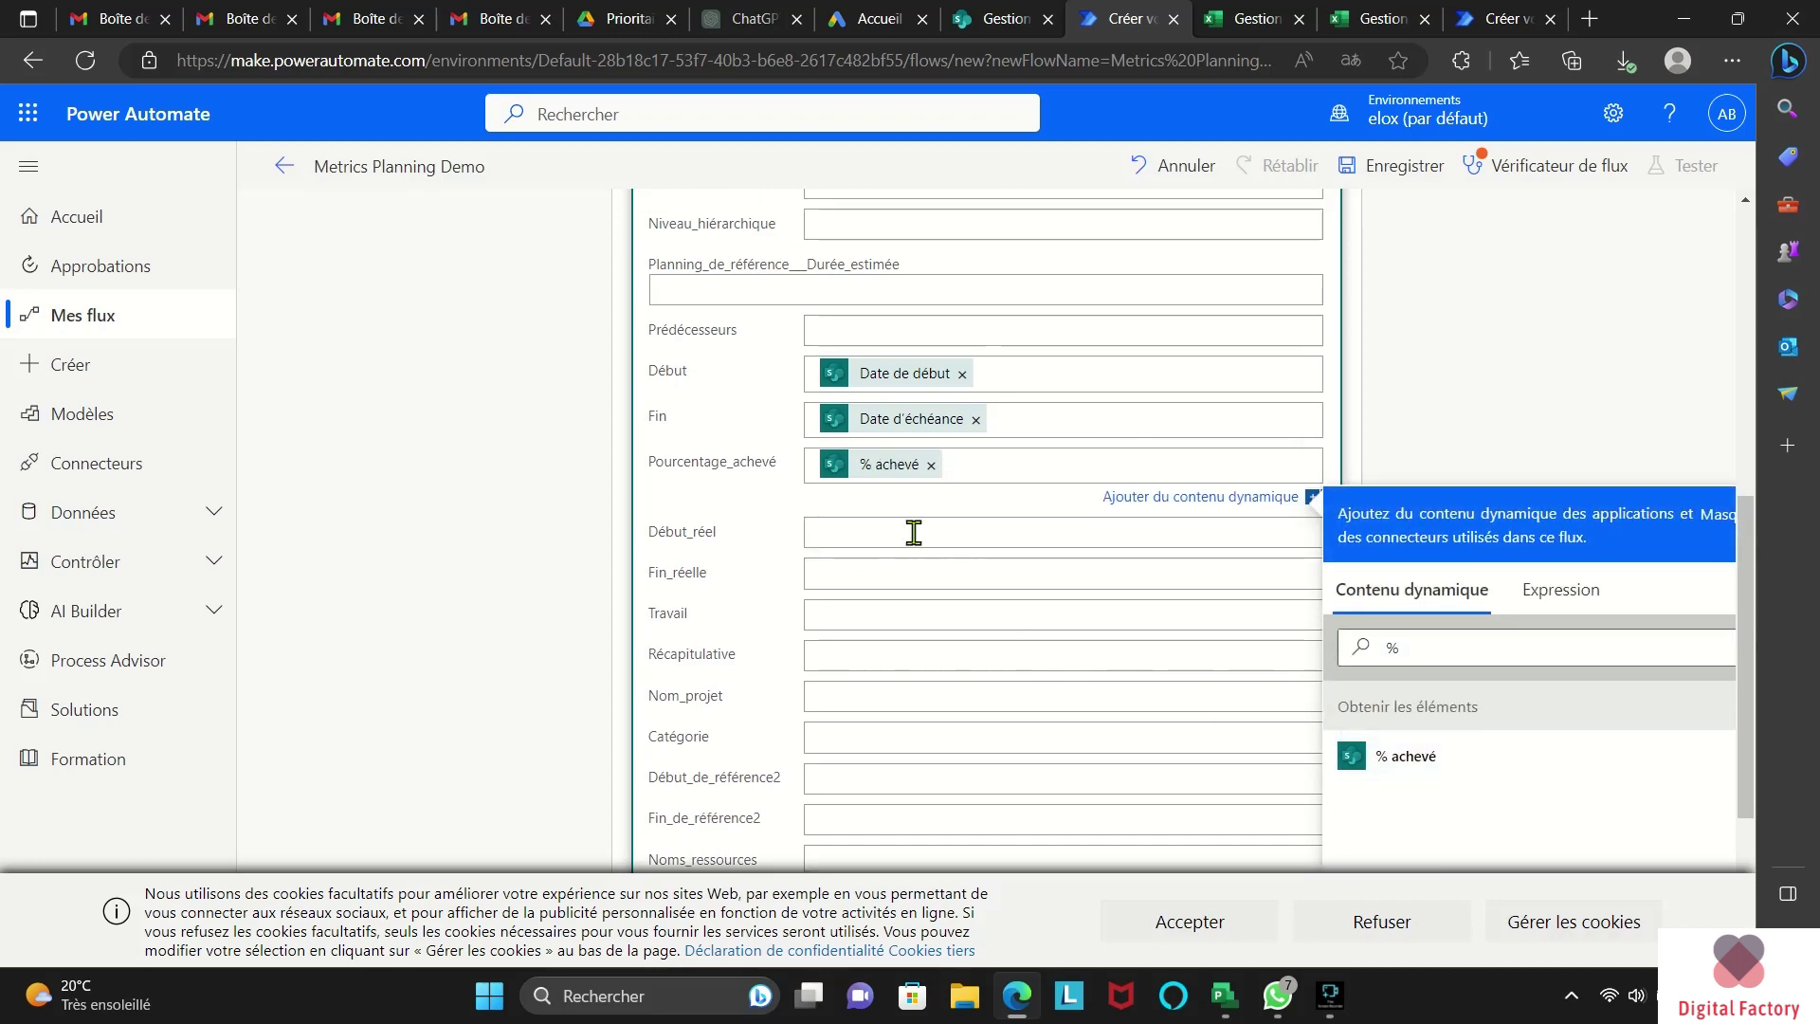
# Step: Fill the Nom_projet field with the dynamic value Nom projet, leaving Début_réel empty
pyautogui.click(914, 532)
pyautogui.click(1340, 515)
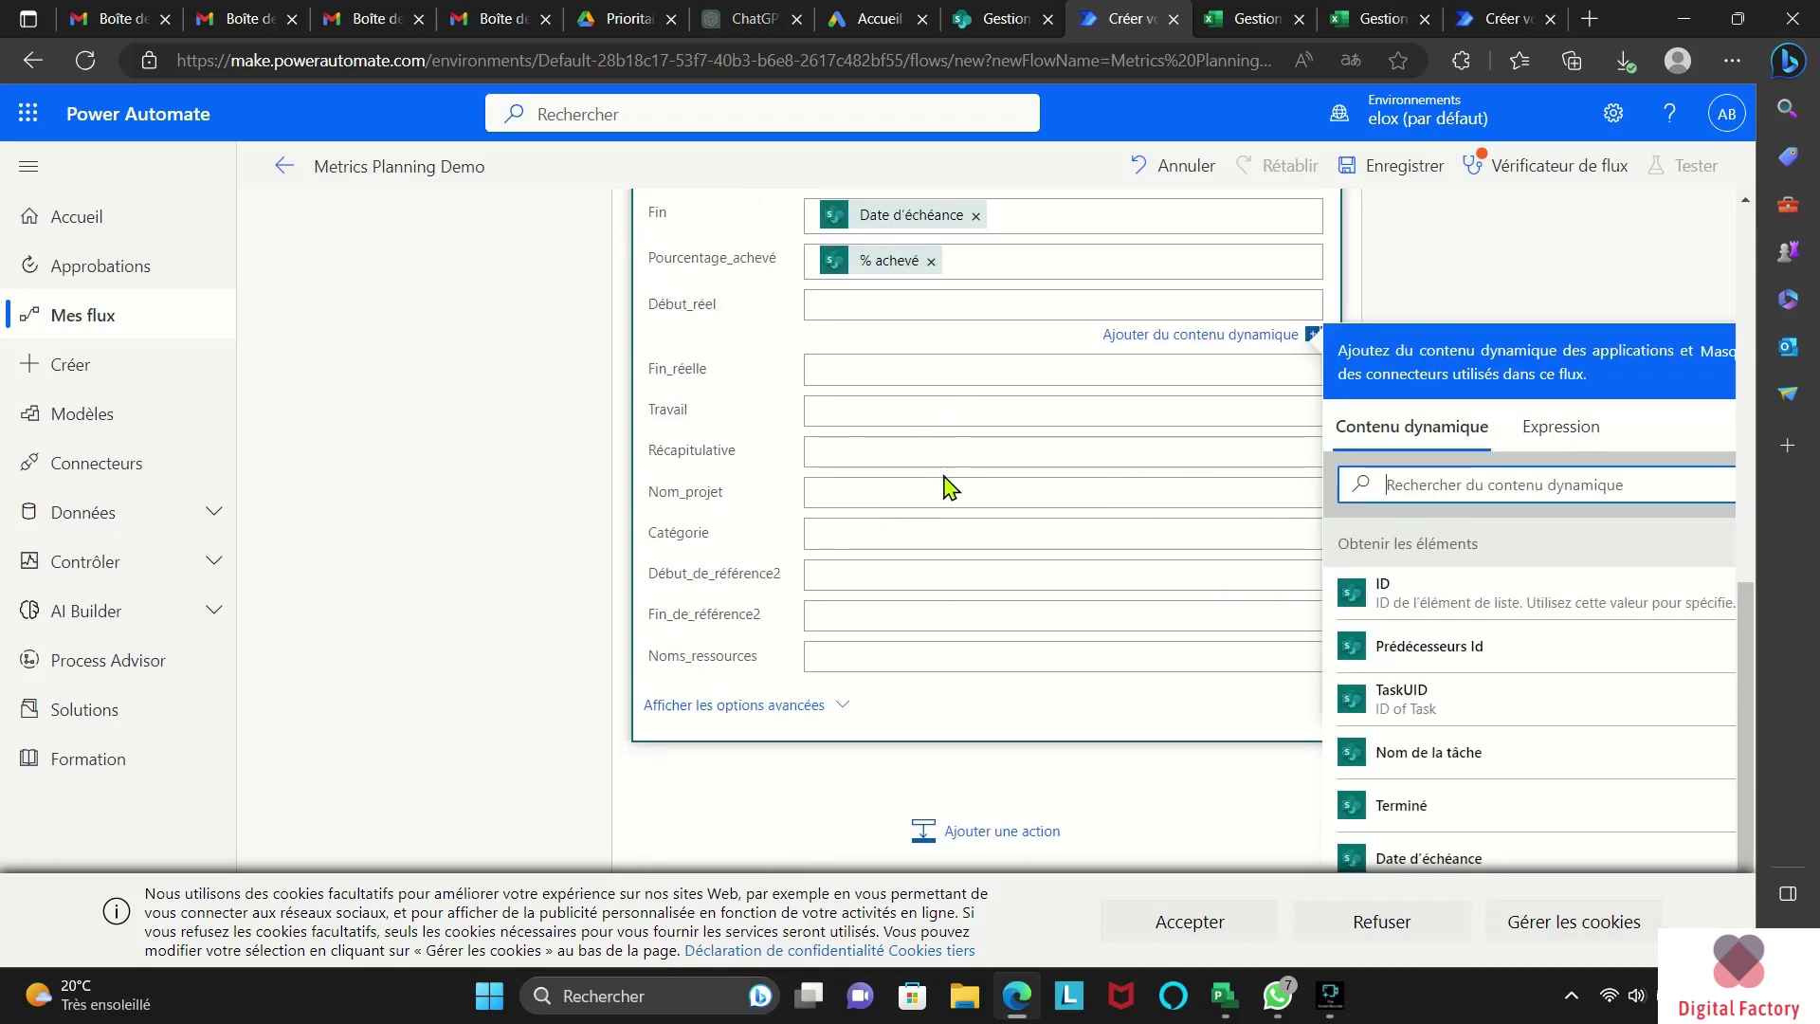
pyautogui.click(950, 487)
pyautogui.click(1422, 668)
pyautogui.write('proj')
pyautogui.click(1355, 774)
# Step: Fill the Catégorie field with the dynamic value Catégorie
pyautogui.click(867, 555)
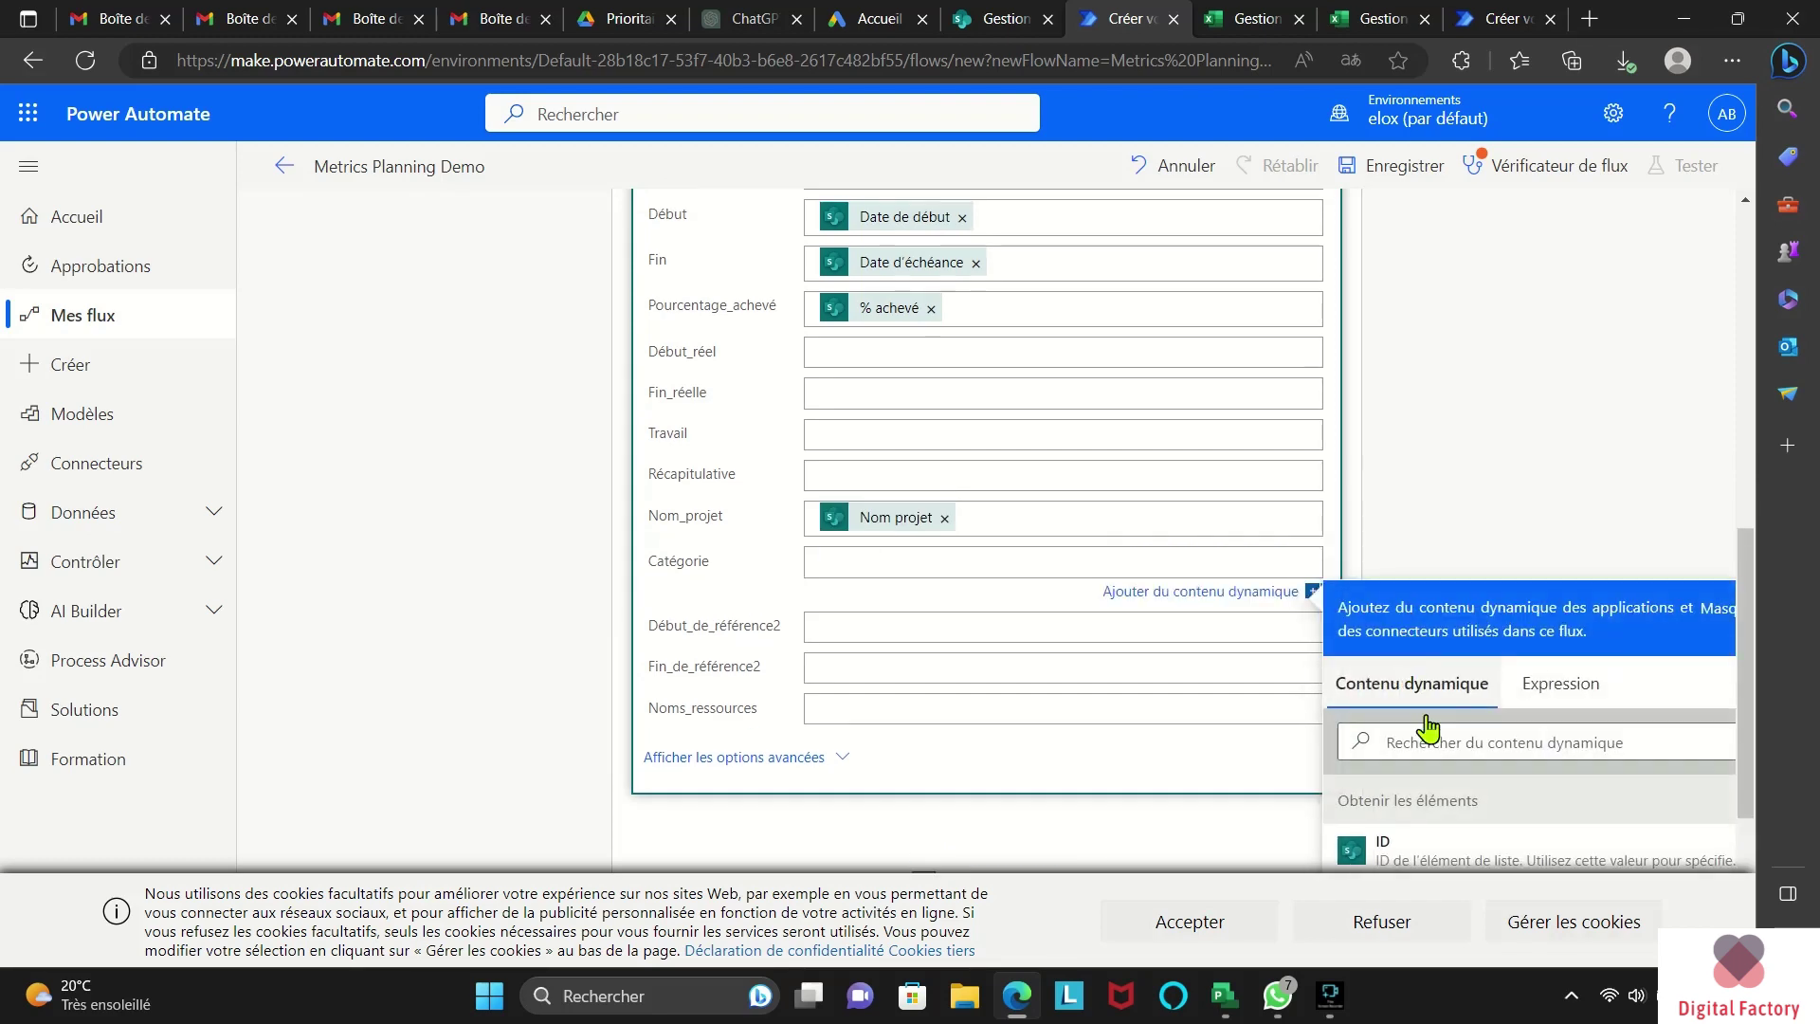
pyautogui.click(1428, 742)
pyautogui.write('cat')
pyautogui.click(1365, 847)
# Step: Search the dynamic content for values matching "dé"
pyautogui.press('BackSpace')
pyautogui.press('BackSpace')
pyautogui.press('BackSpace')
pyautogui.write('dé')
pyautogui.scroll(-3, 1299, 776)
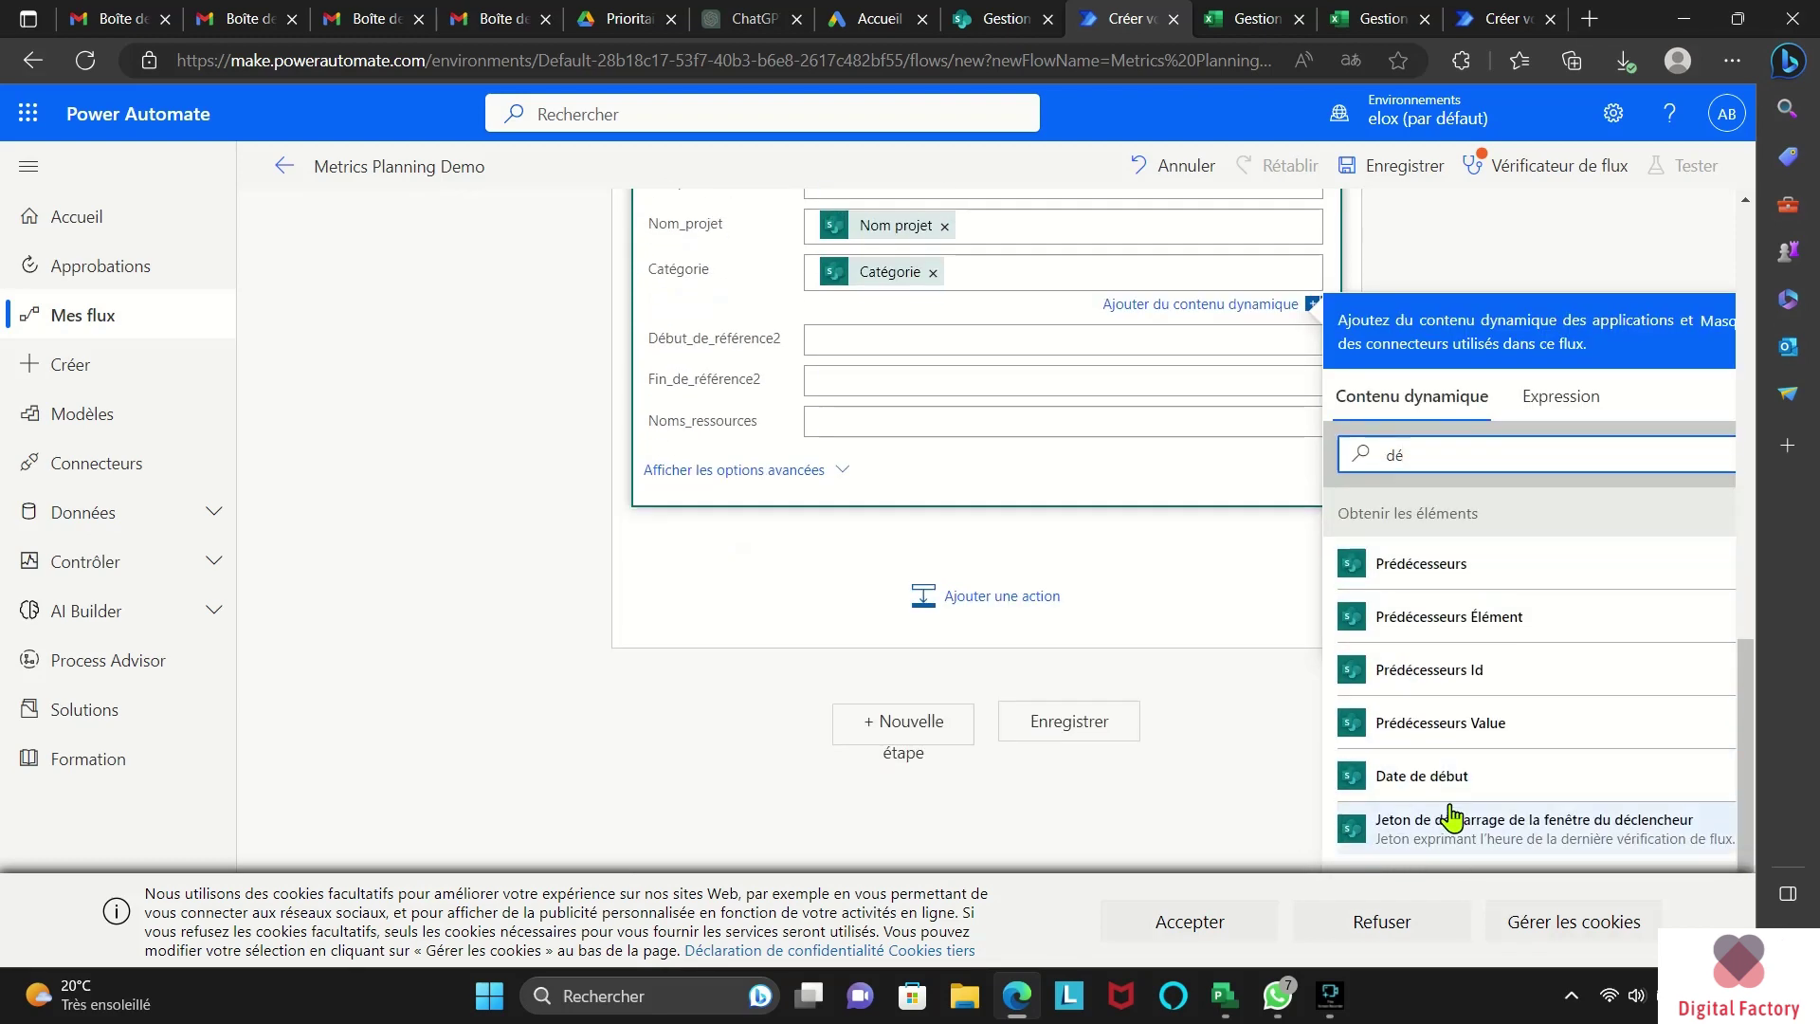
pyautogui.press('BackSpace')
pyautogui.press('BackSpace')
pyautogui.click(1284, 499)
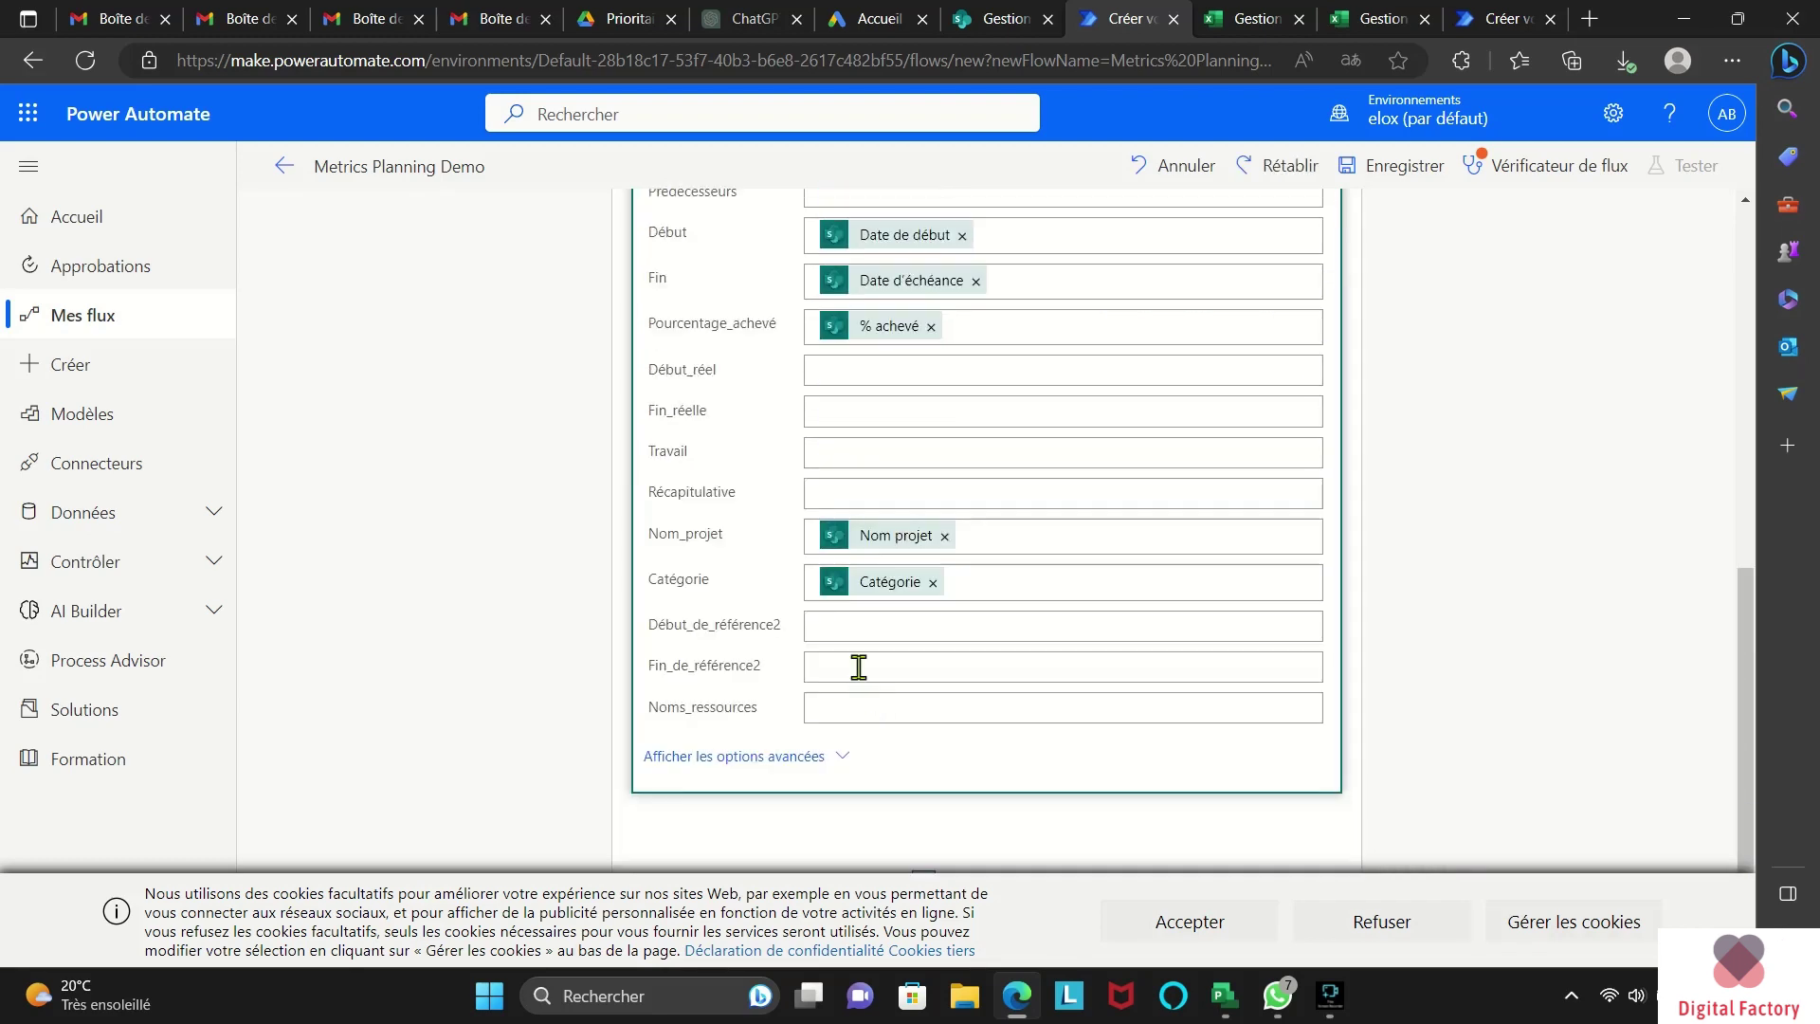
# Step: Fill the Noms_ressources field with the dynamic value Assigné à and show the action's advanced options
pyautogui.click(857, 706)
pyautogui.scroll(-3, 1422, 663)
pyautogui.click(1428, 548)
pyautogui.write('ass')
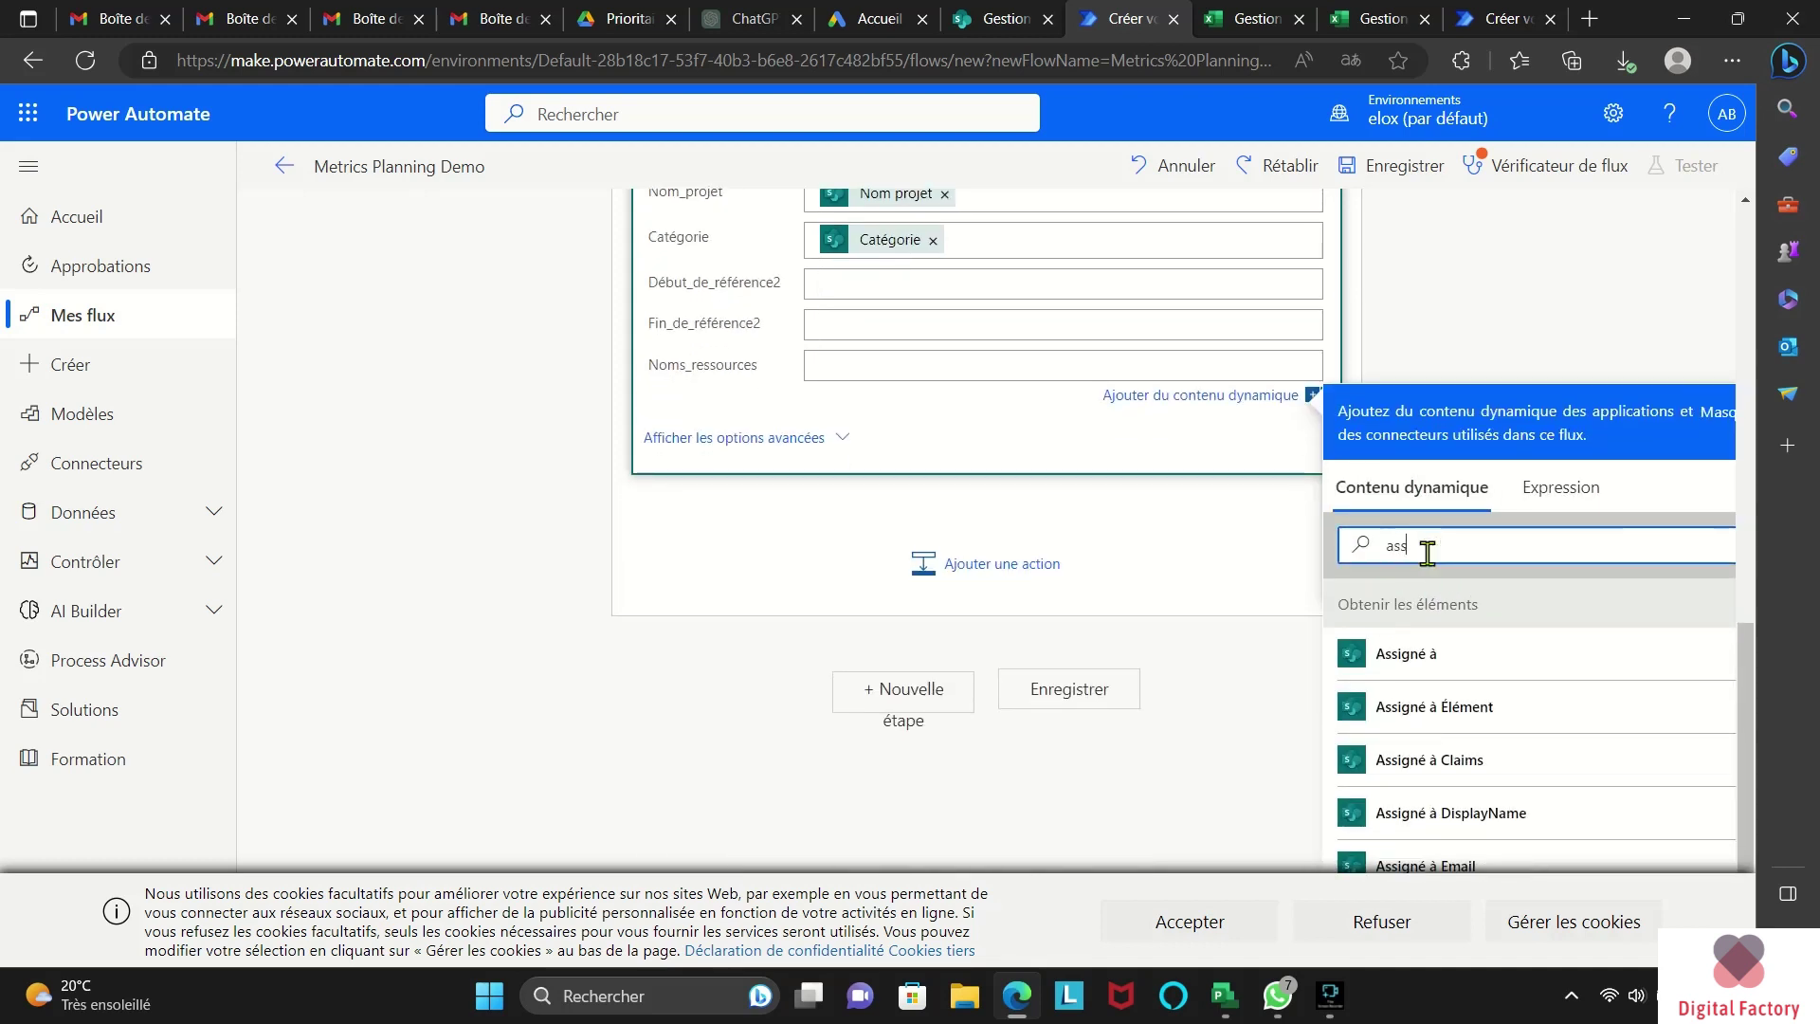
pyautogui.click(1419, 663)
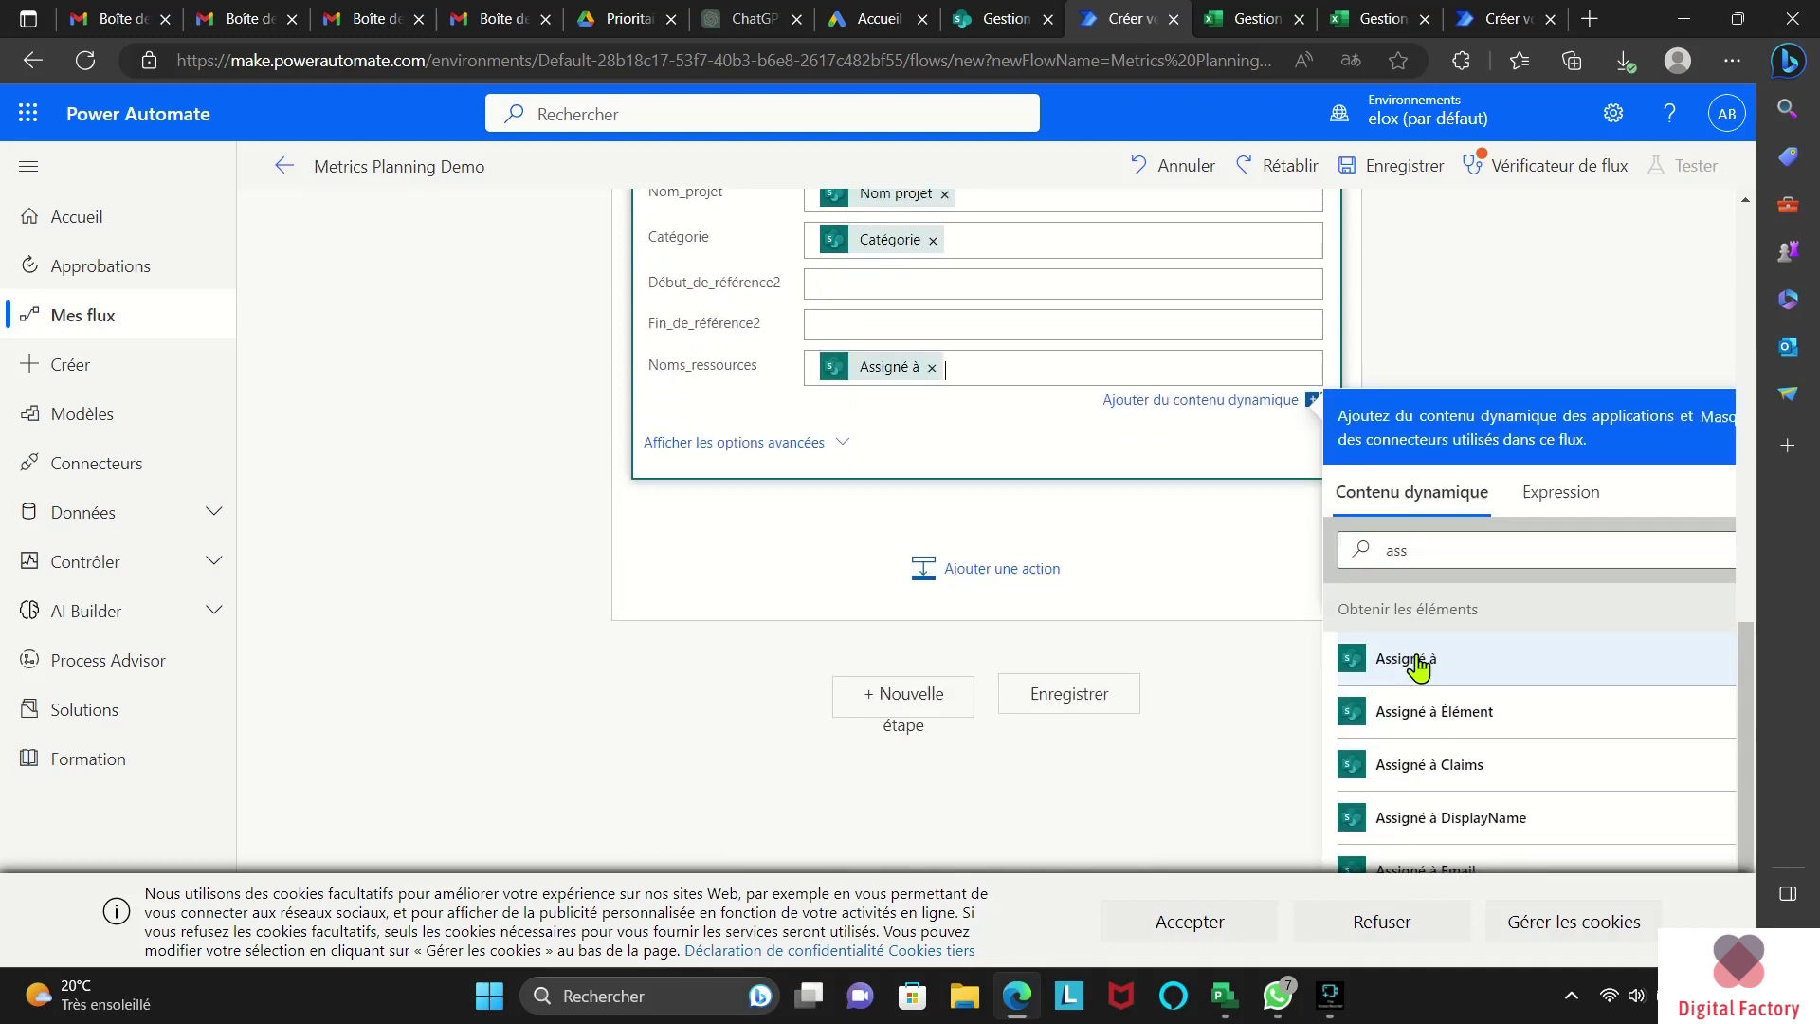
pyautogui.click(743, 581)
pyautogui.click(813, 675)
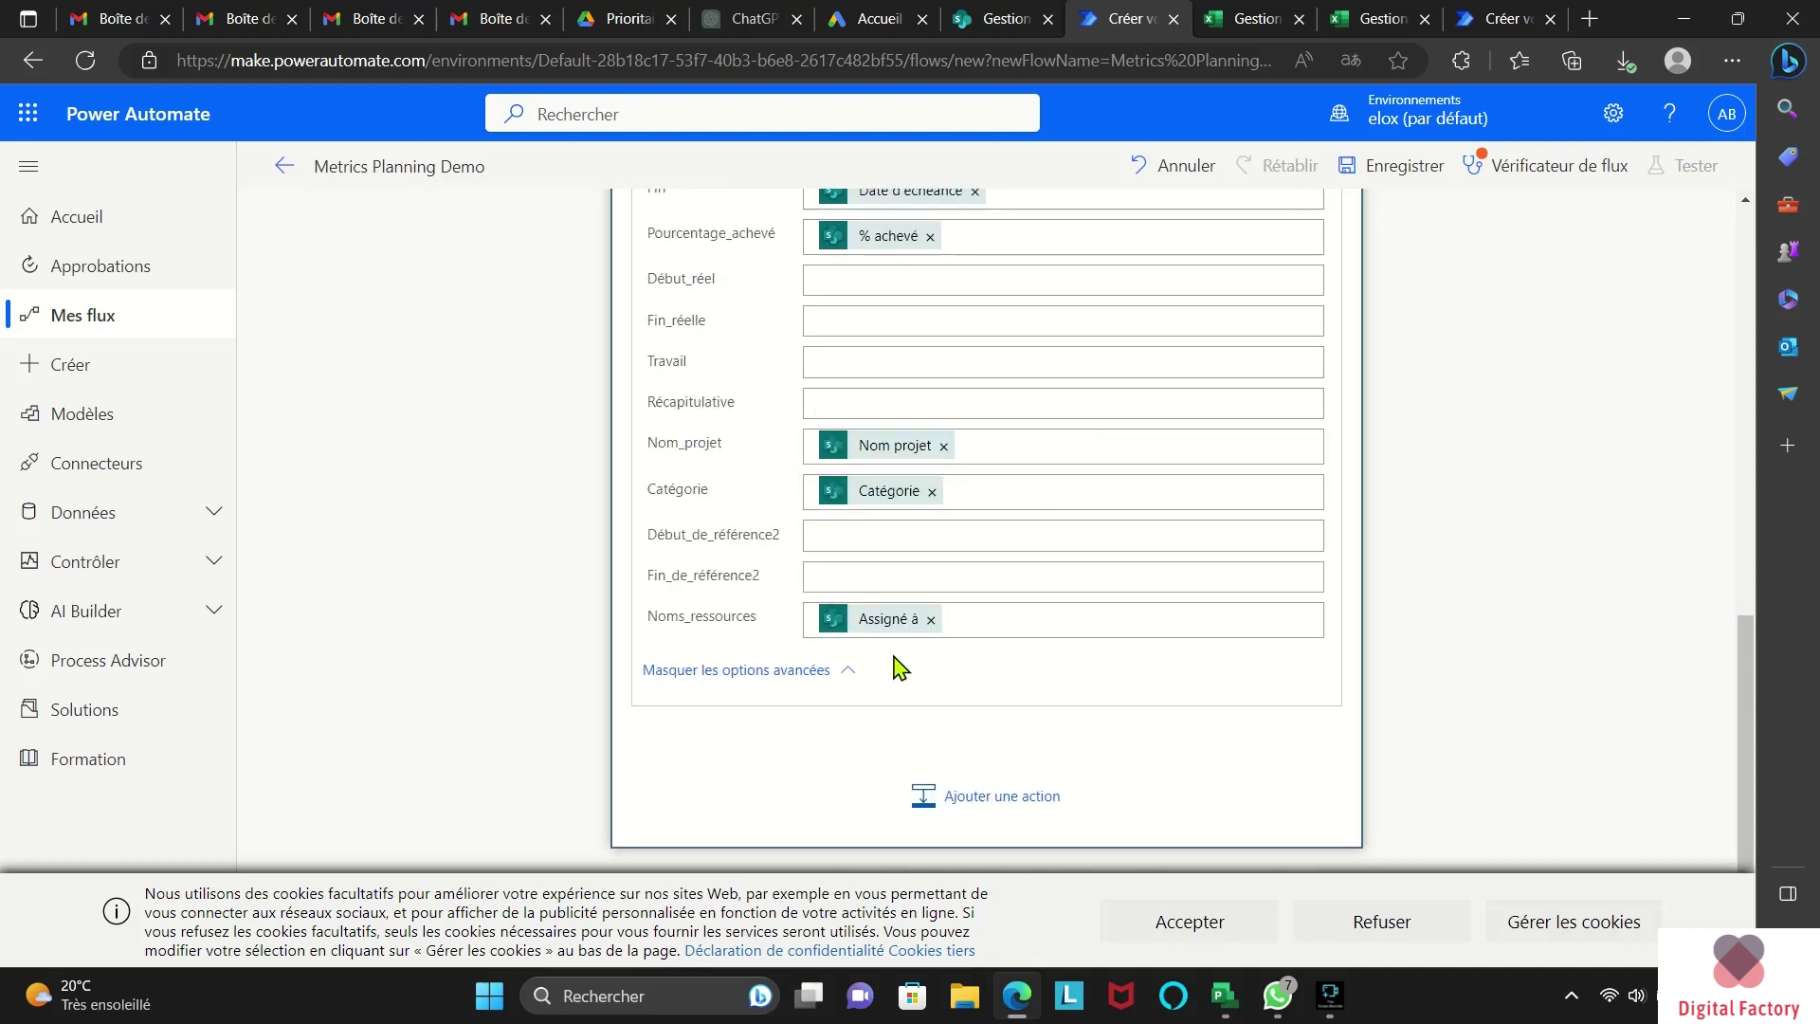
# Step: Review the errors and warnings reported by the flow checker (Vérificateur de flux)
pyautogui.scroll(10, 1031, 629)
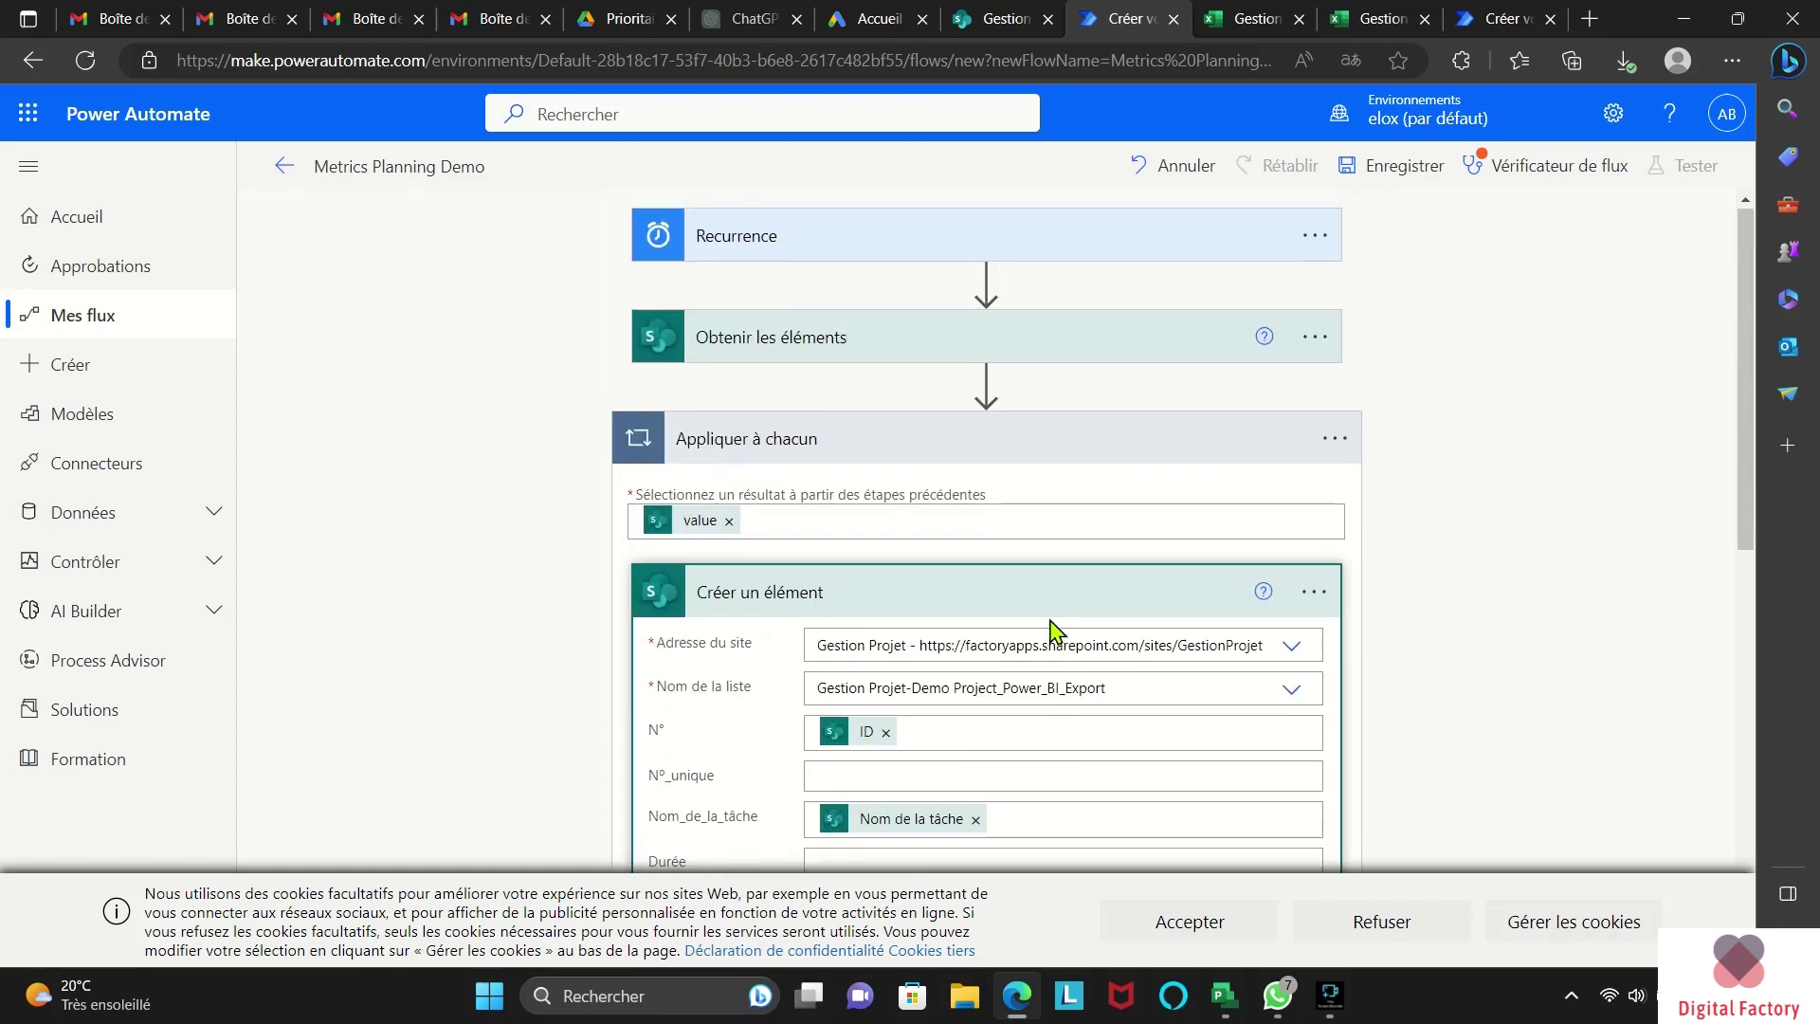
pyautogui.click(1524, 167)
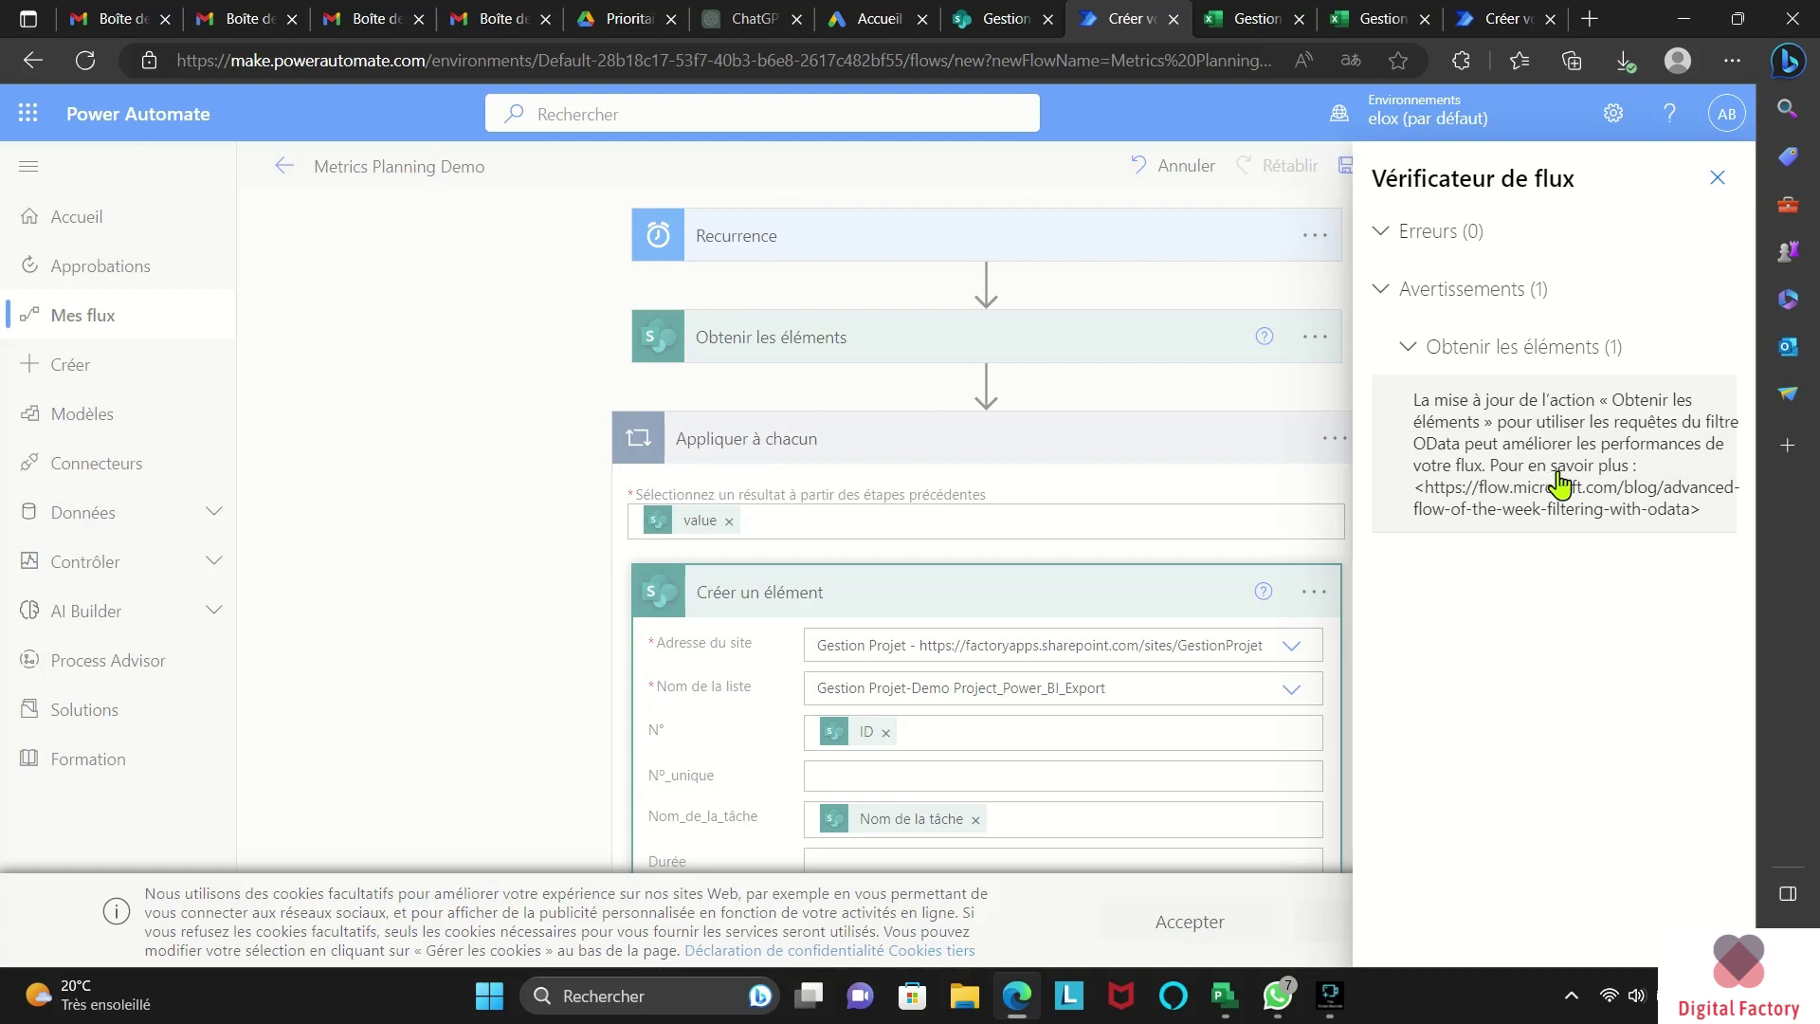
pyautogui.click(1391, 288)
pyautogui.click(1716, 178)
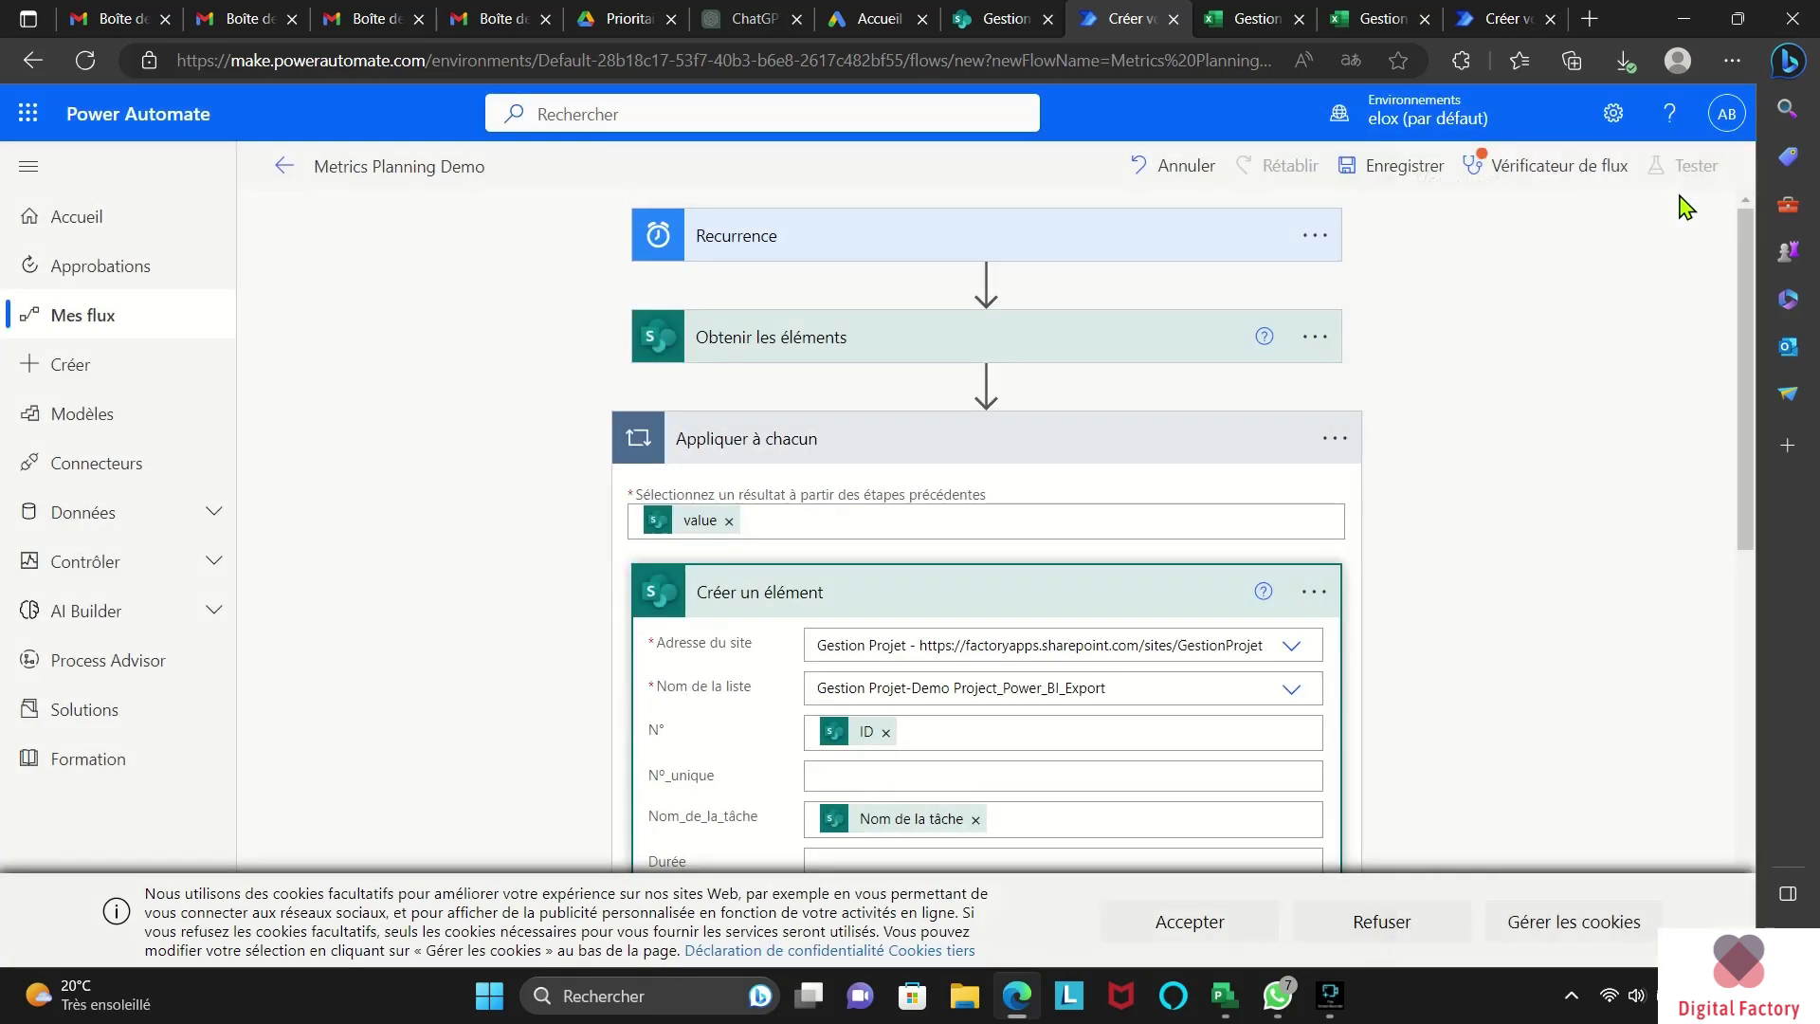
# Step: Save the Metrics Planning Demo flow and dismiss the flow checker
pyautogui.click(1390, 180)
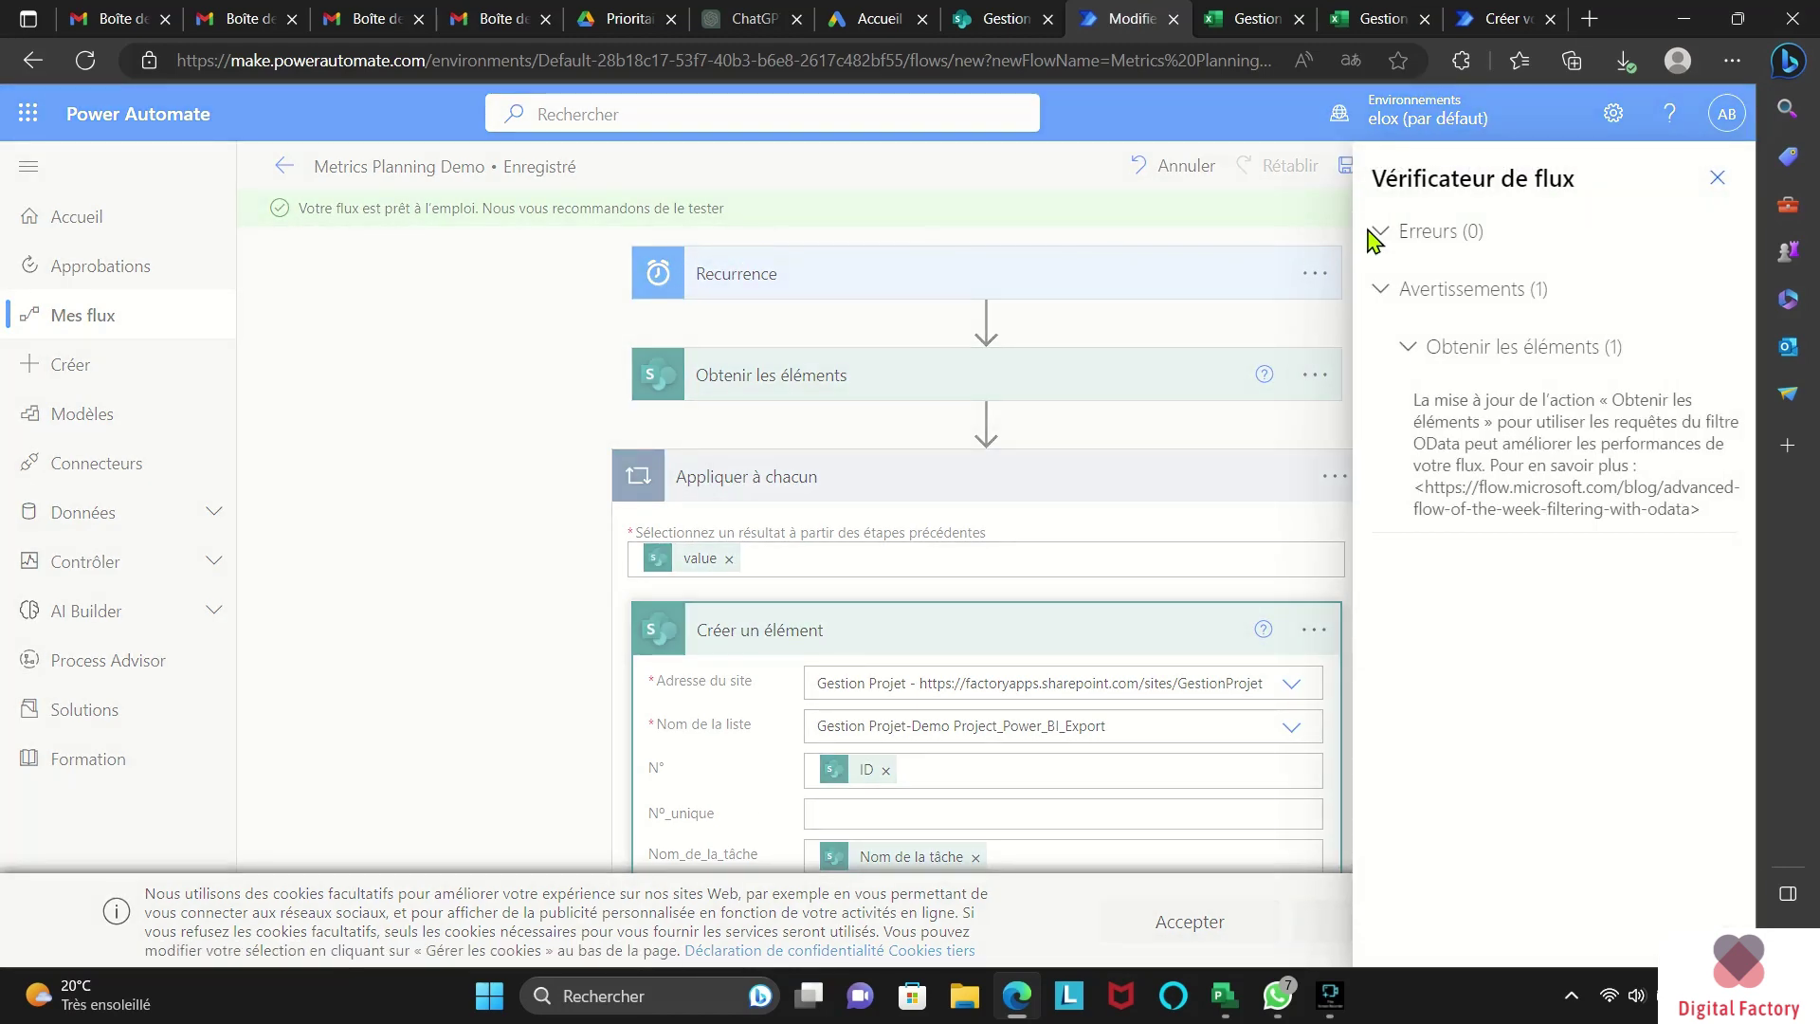
pyautogui.click(1718, 181)
pyautogui.click(1723, 180)
# Step: Run a manual test of the Metrics Planning Demo flow and open its flow runs page (Exécutions de flux)
pyautogui.click(1687, 169)
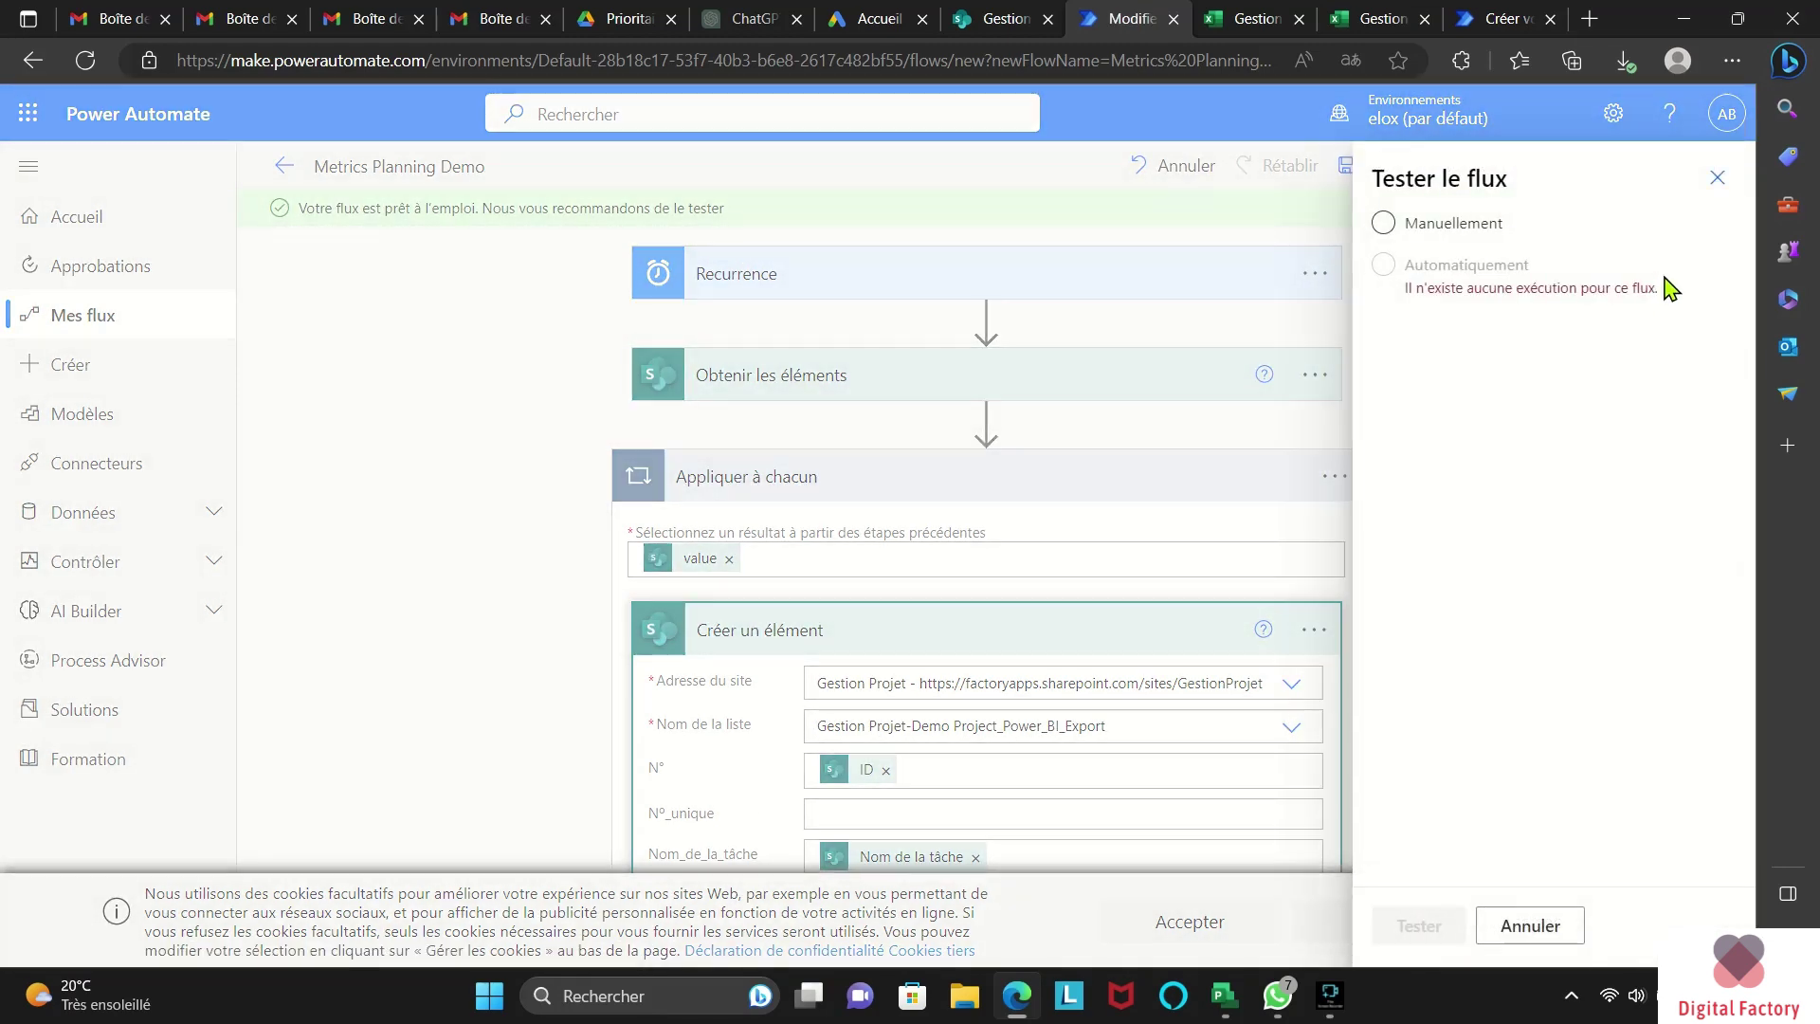
pyautogui.click(1460, 230)
pyautogui.click(1426, 926)
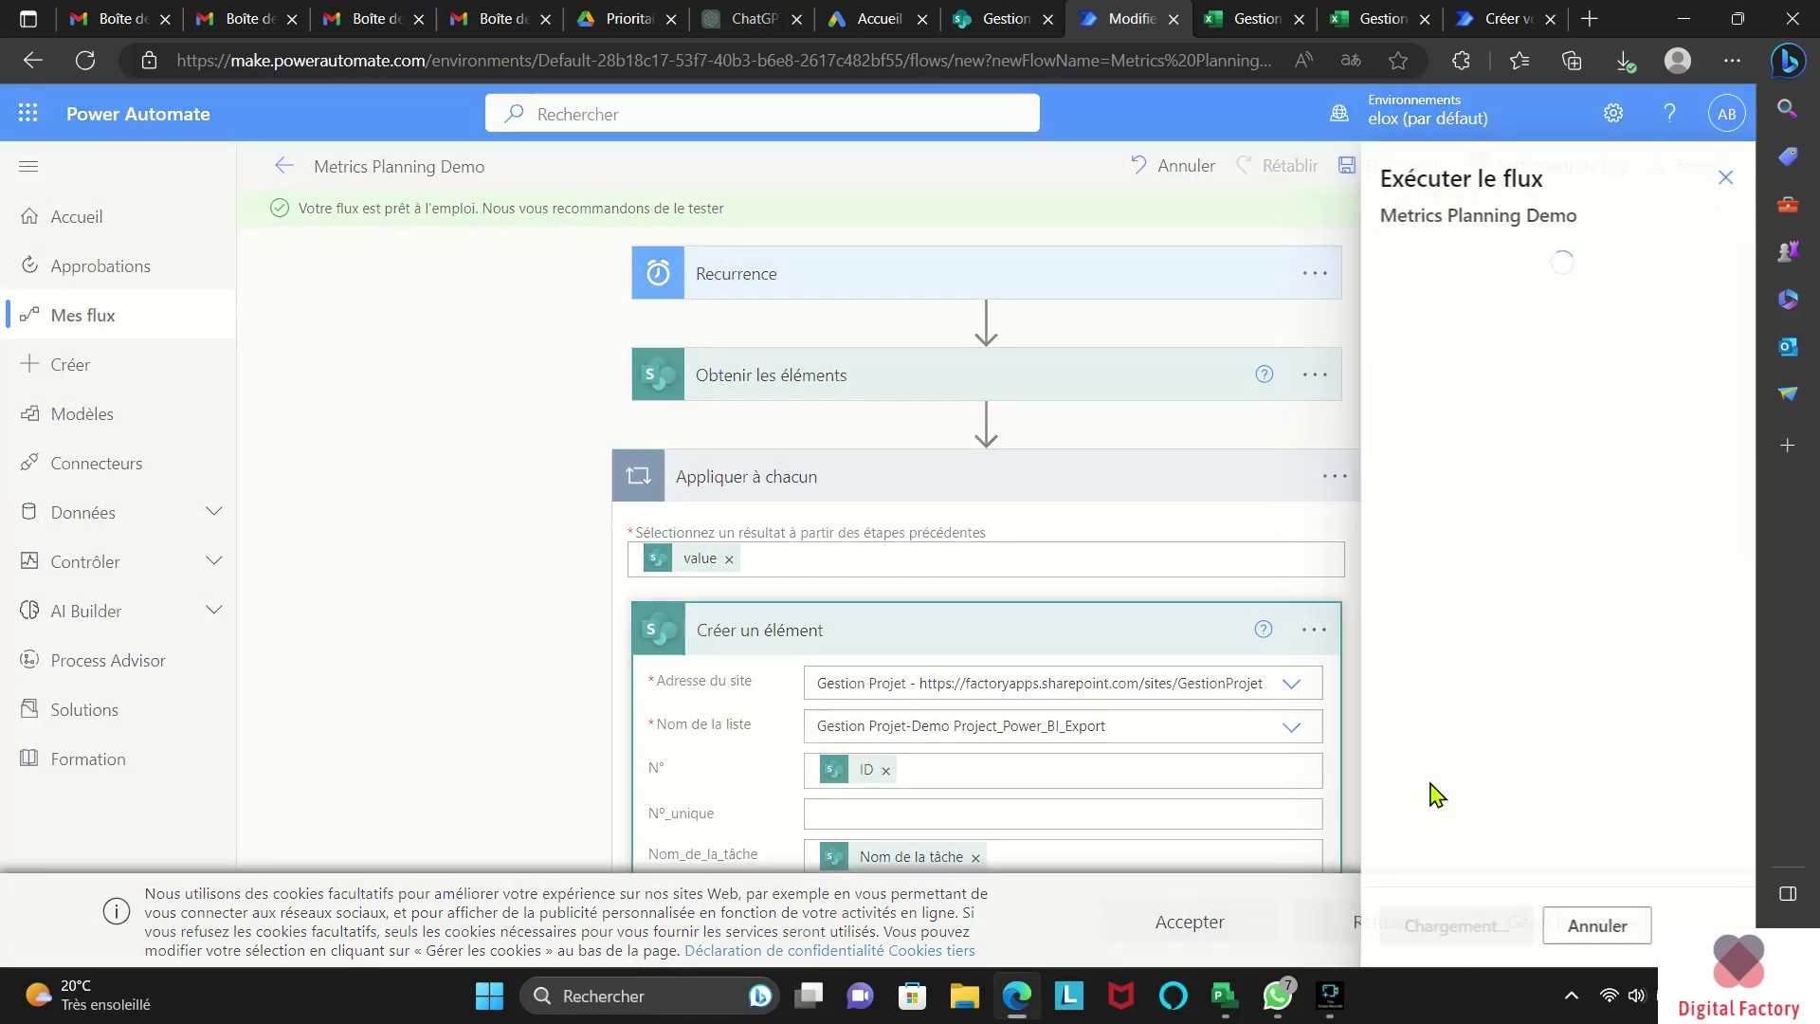
pyautogui.click(1450, 925)
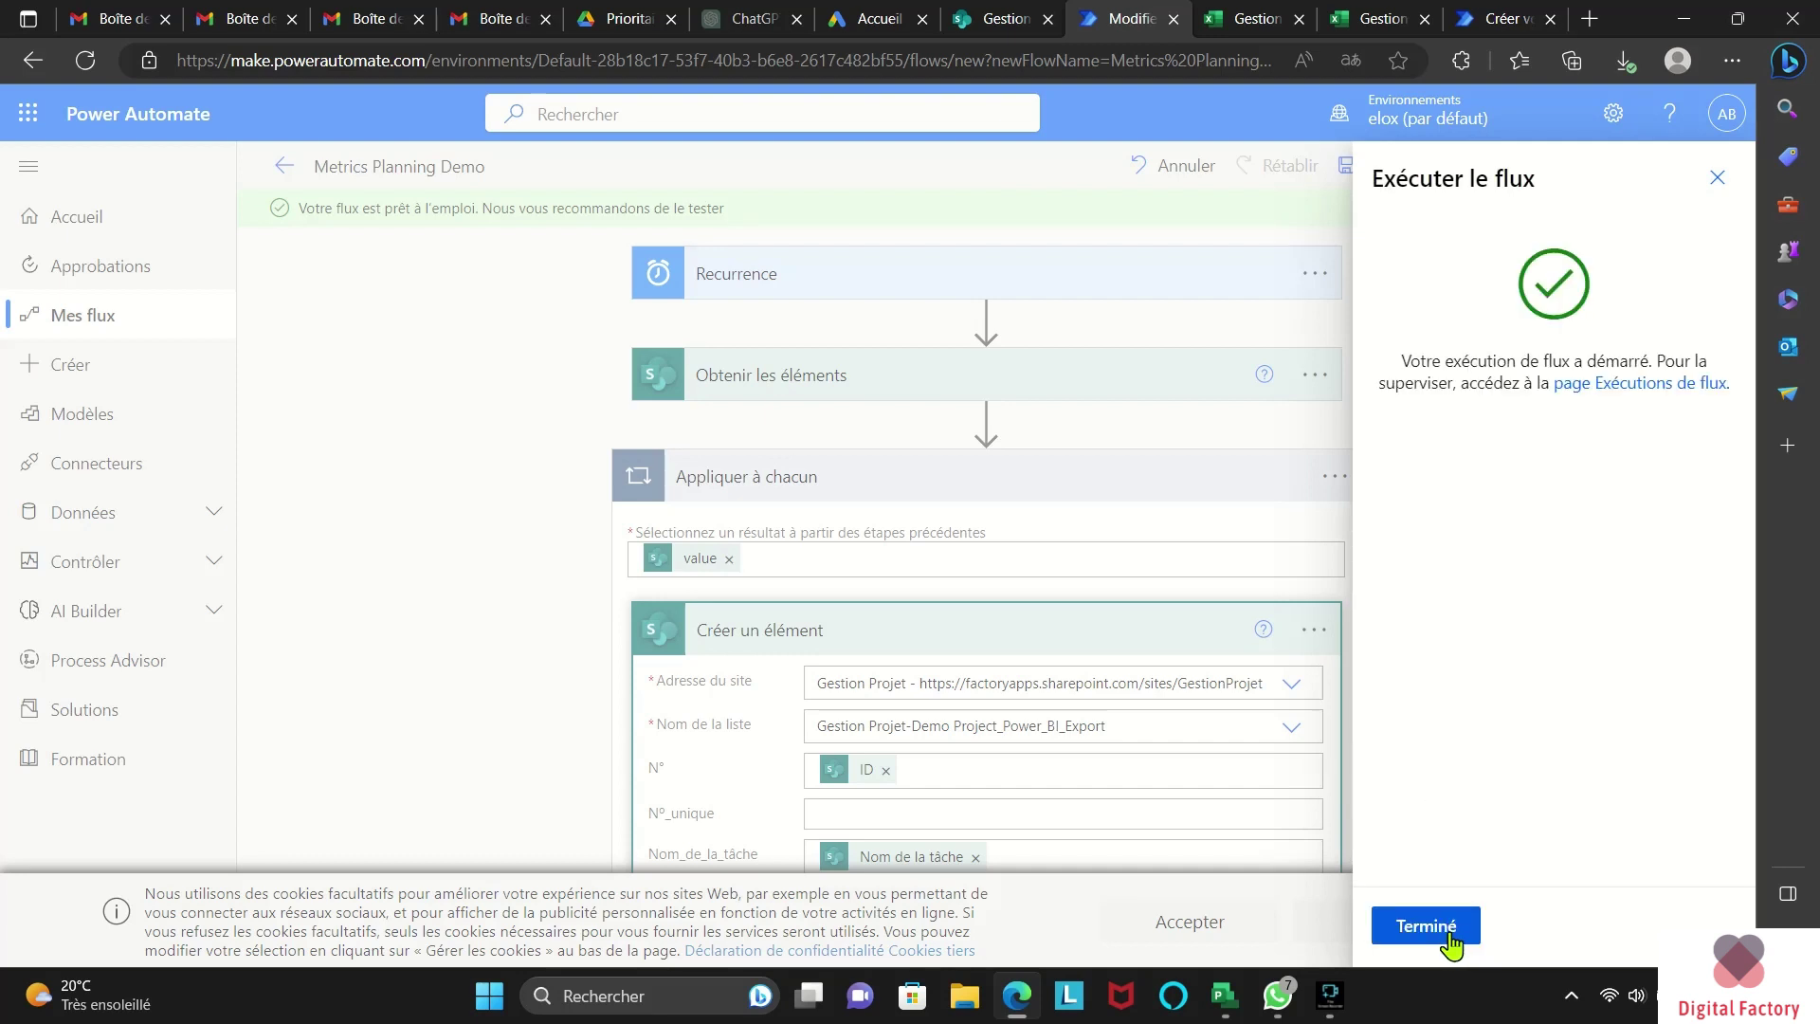
pyautogui.click(1502, 384)
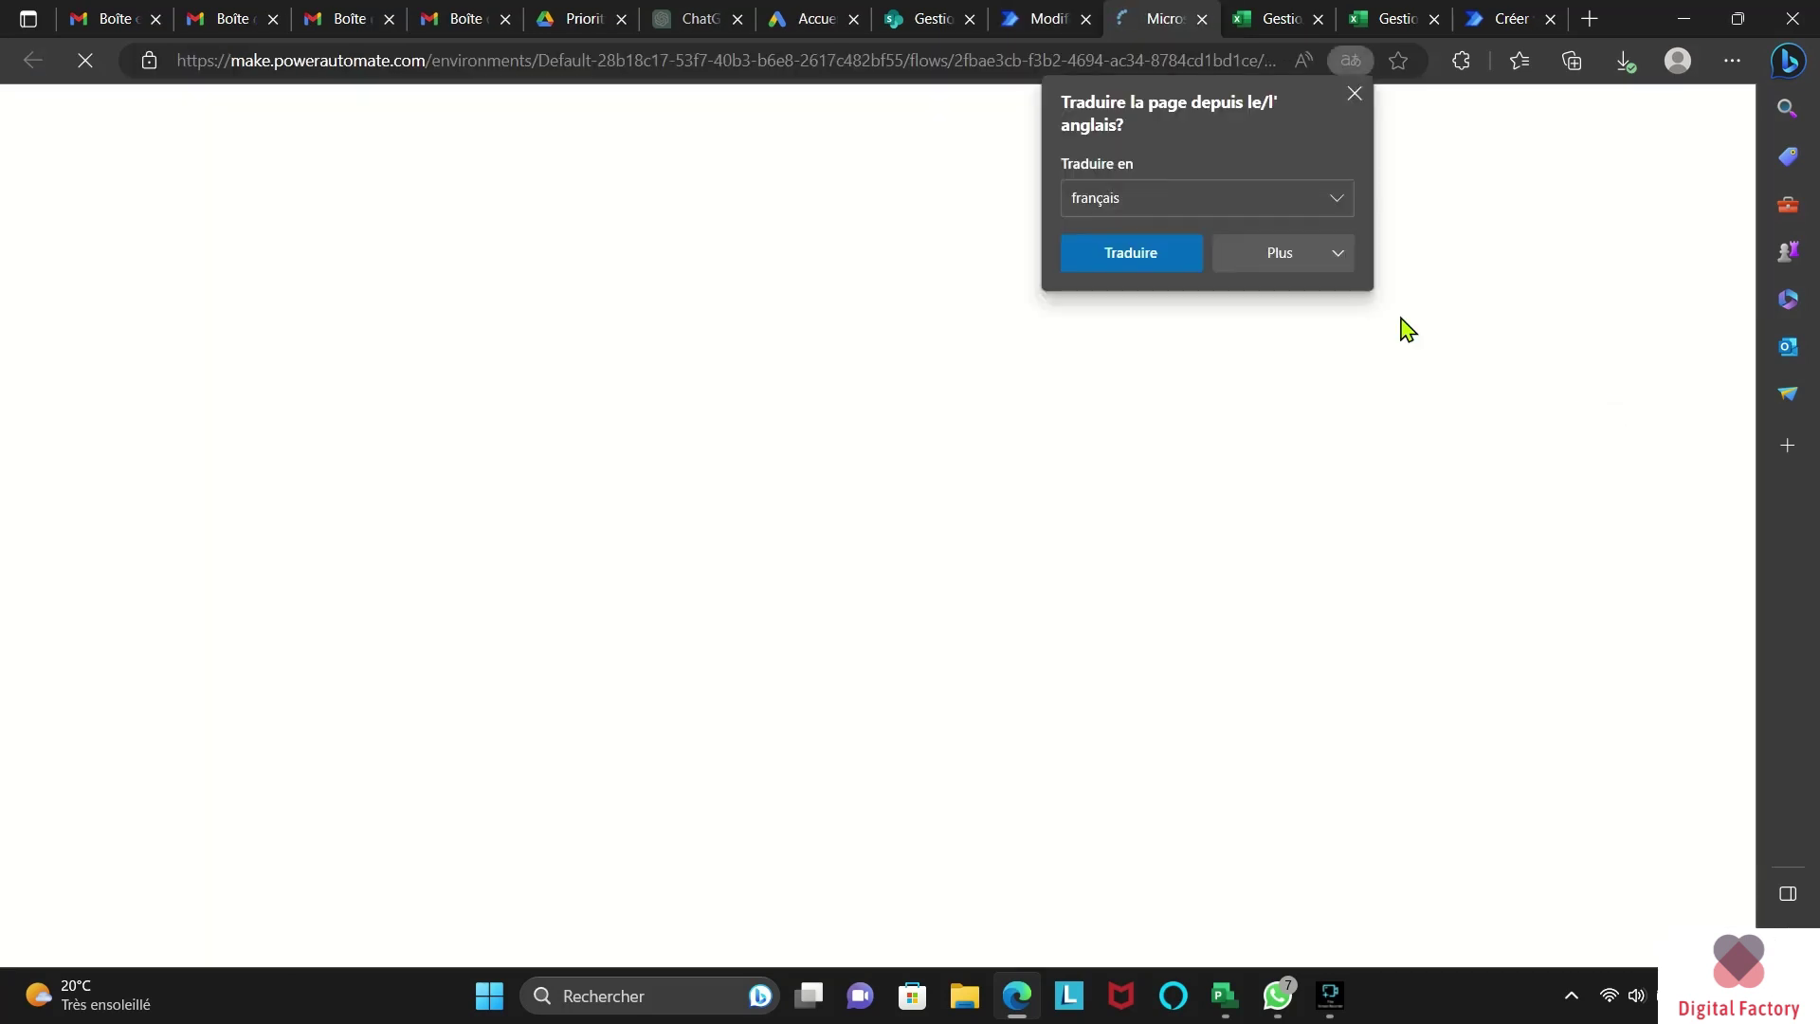
# Step: Examine the run details of the Appliquer à chacun loop, the Obtenir les éléments action and the Recurrence trigger in the test run
pyautogui.click(1435, 933)
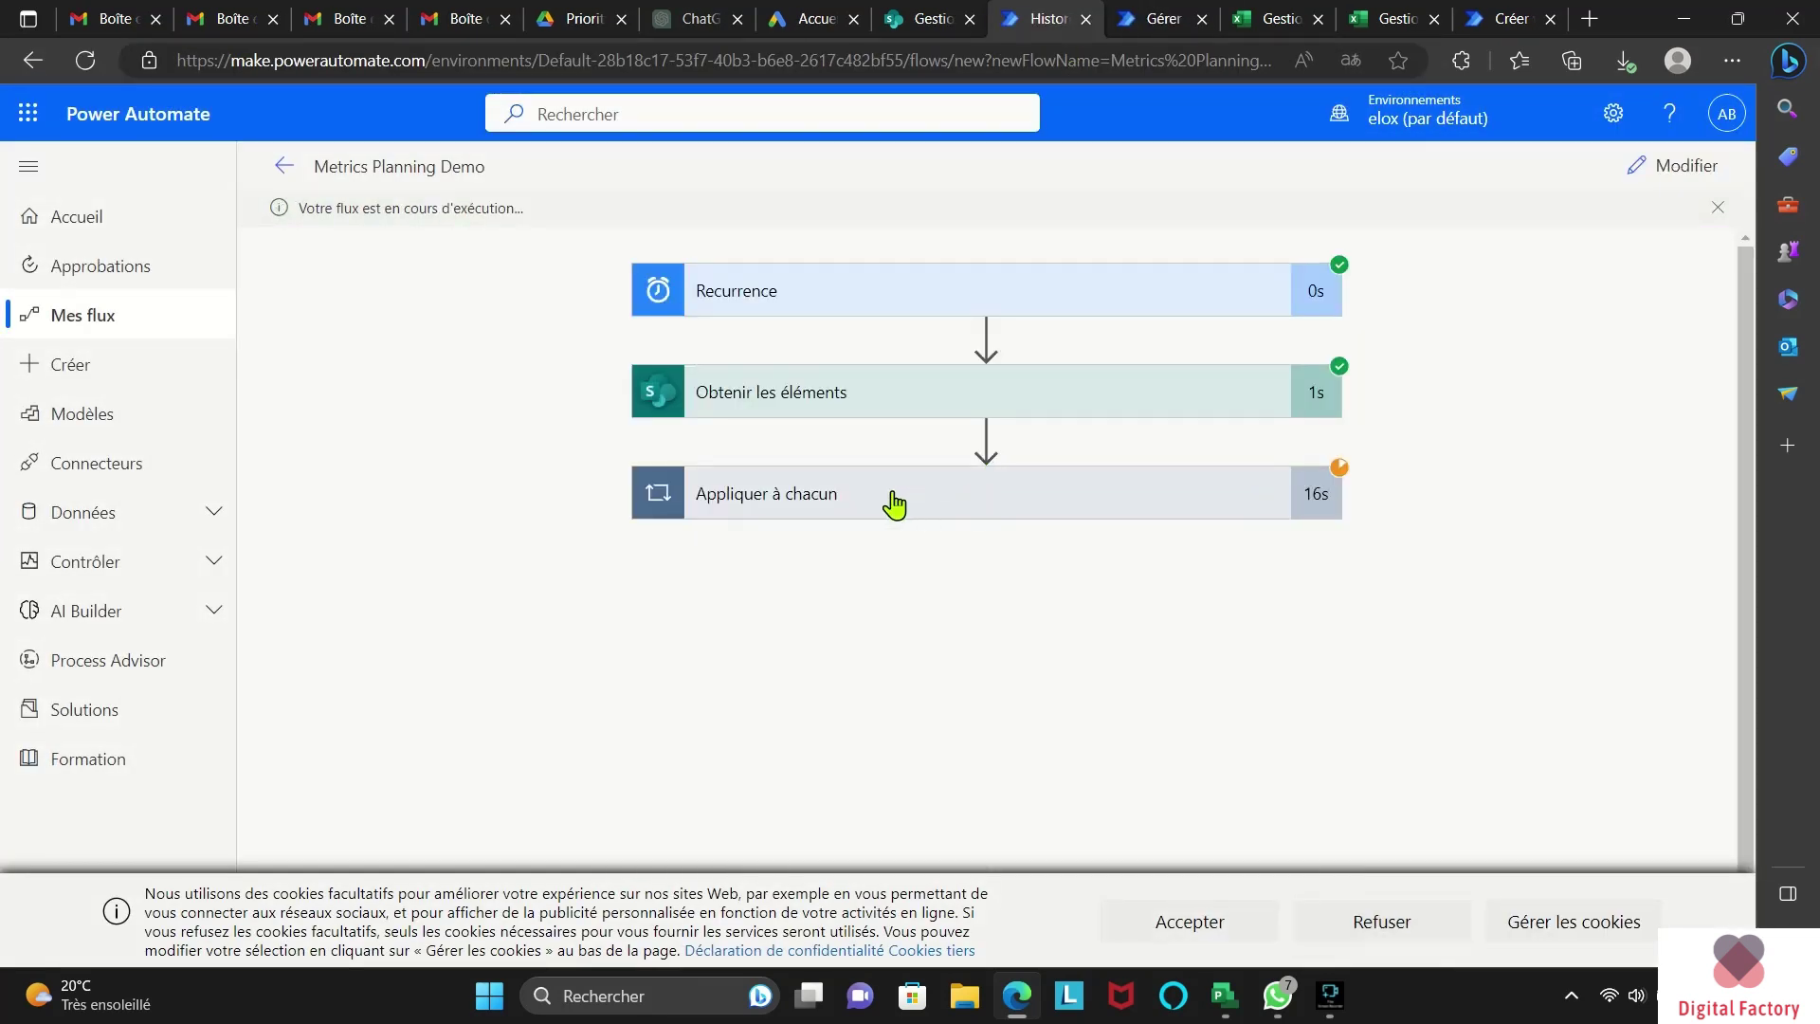
pyautogui.click(894, 505)
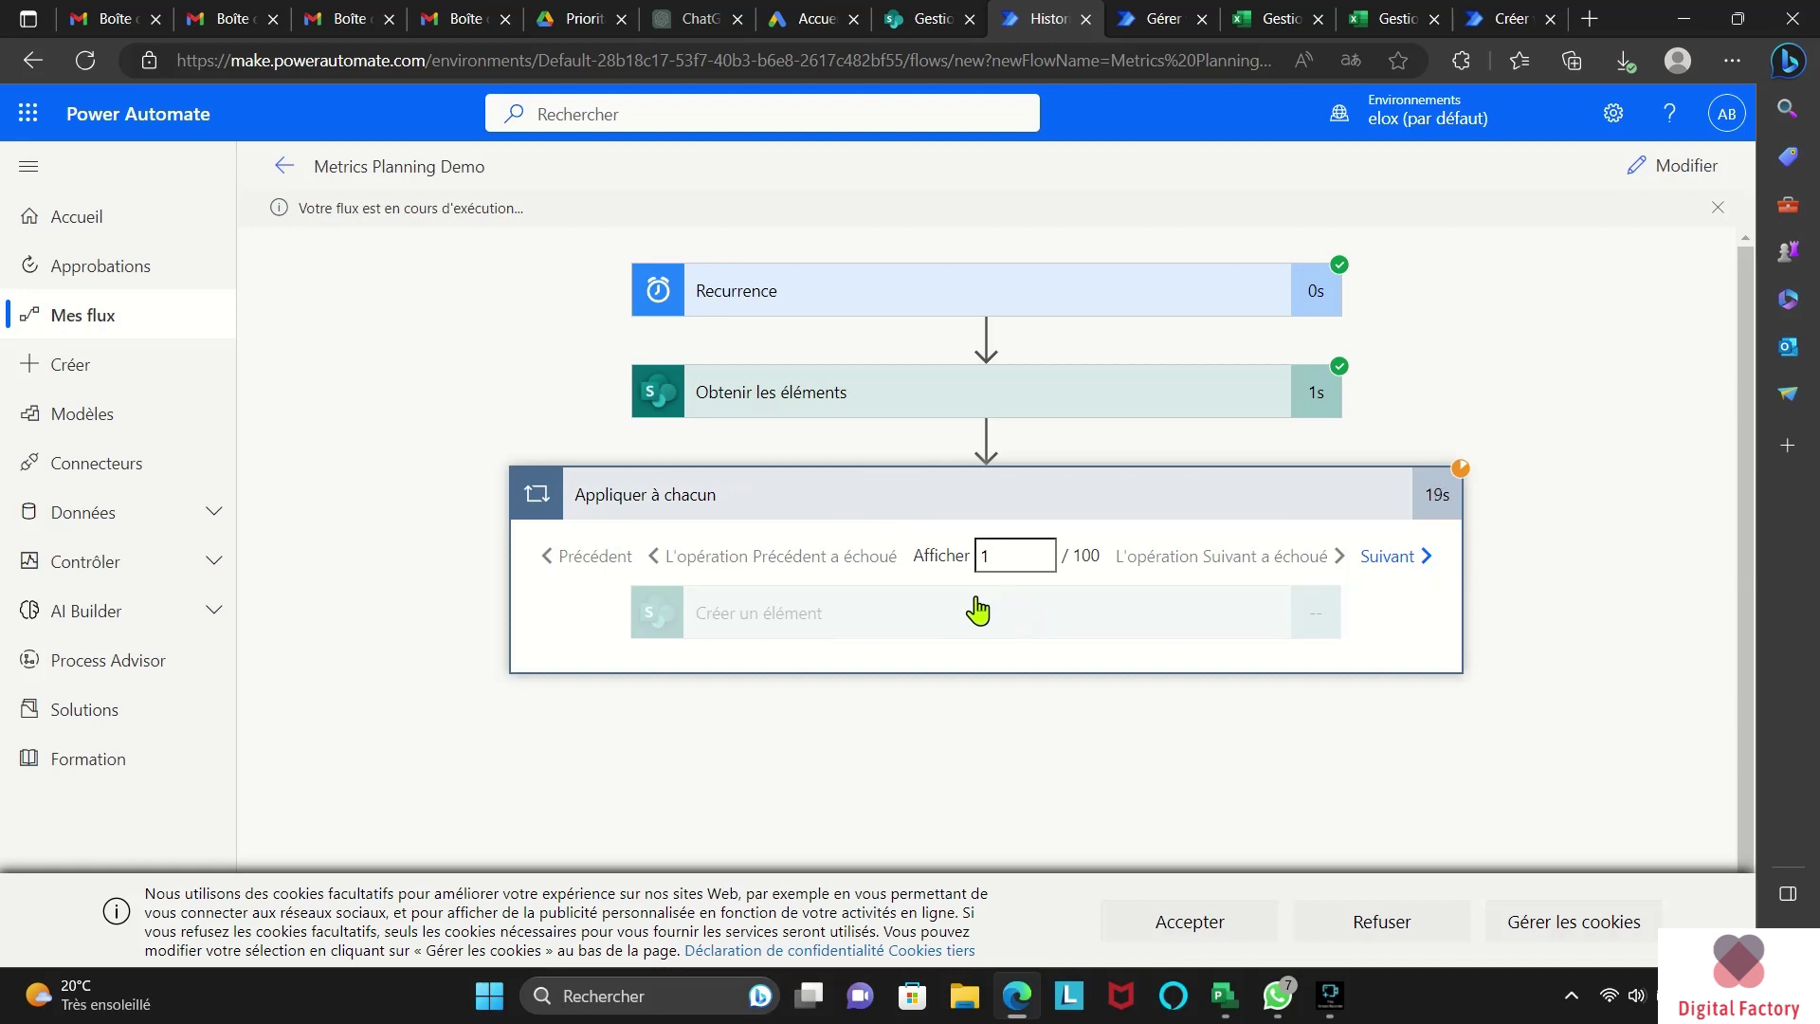
pyautogui.click(893, 398)
pyautogui.scroll(-2, 806, 606)
pyautogui.click(794, 287)
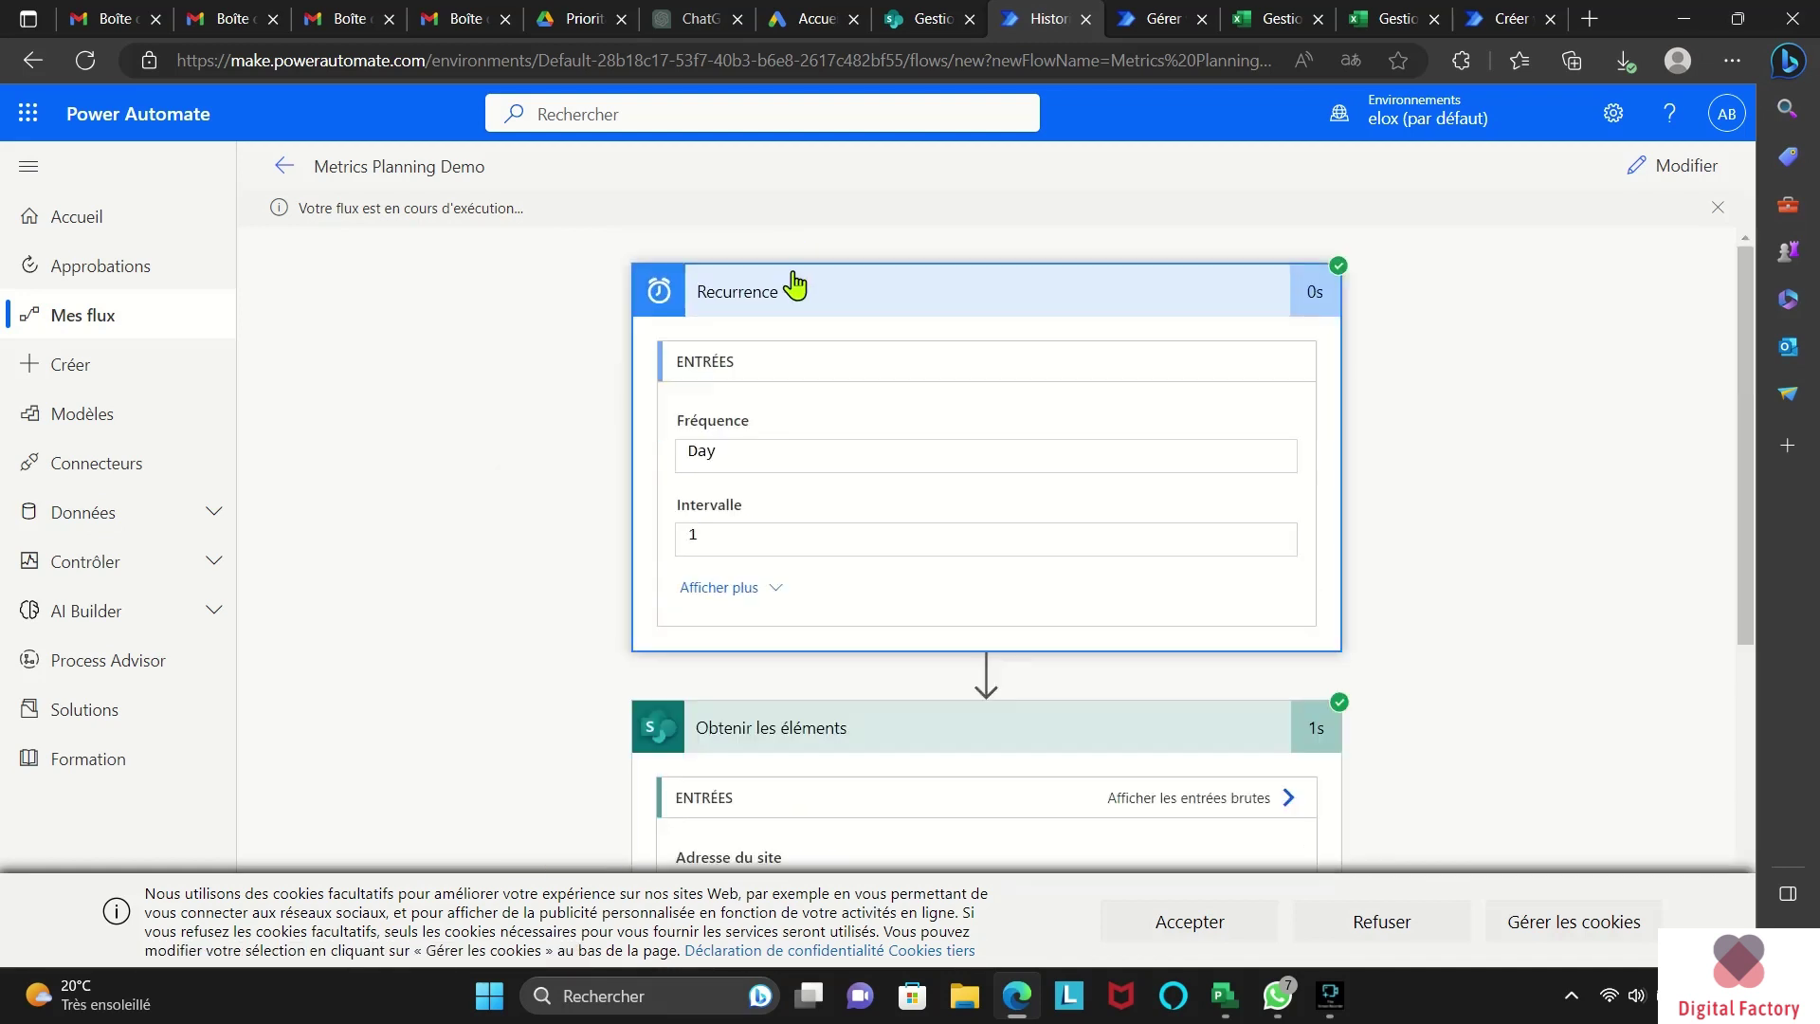
pyautogui.click(799, 289)
pyautogui.click(825, 407)
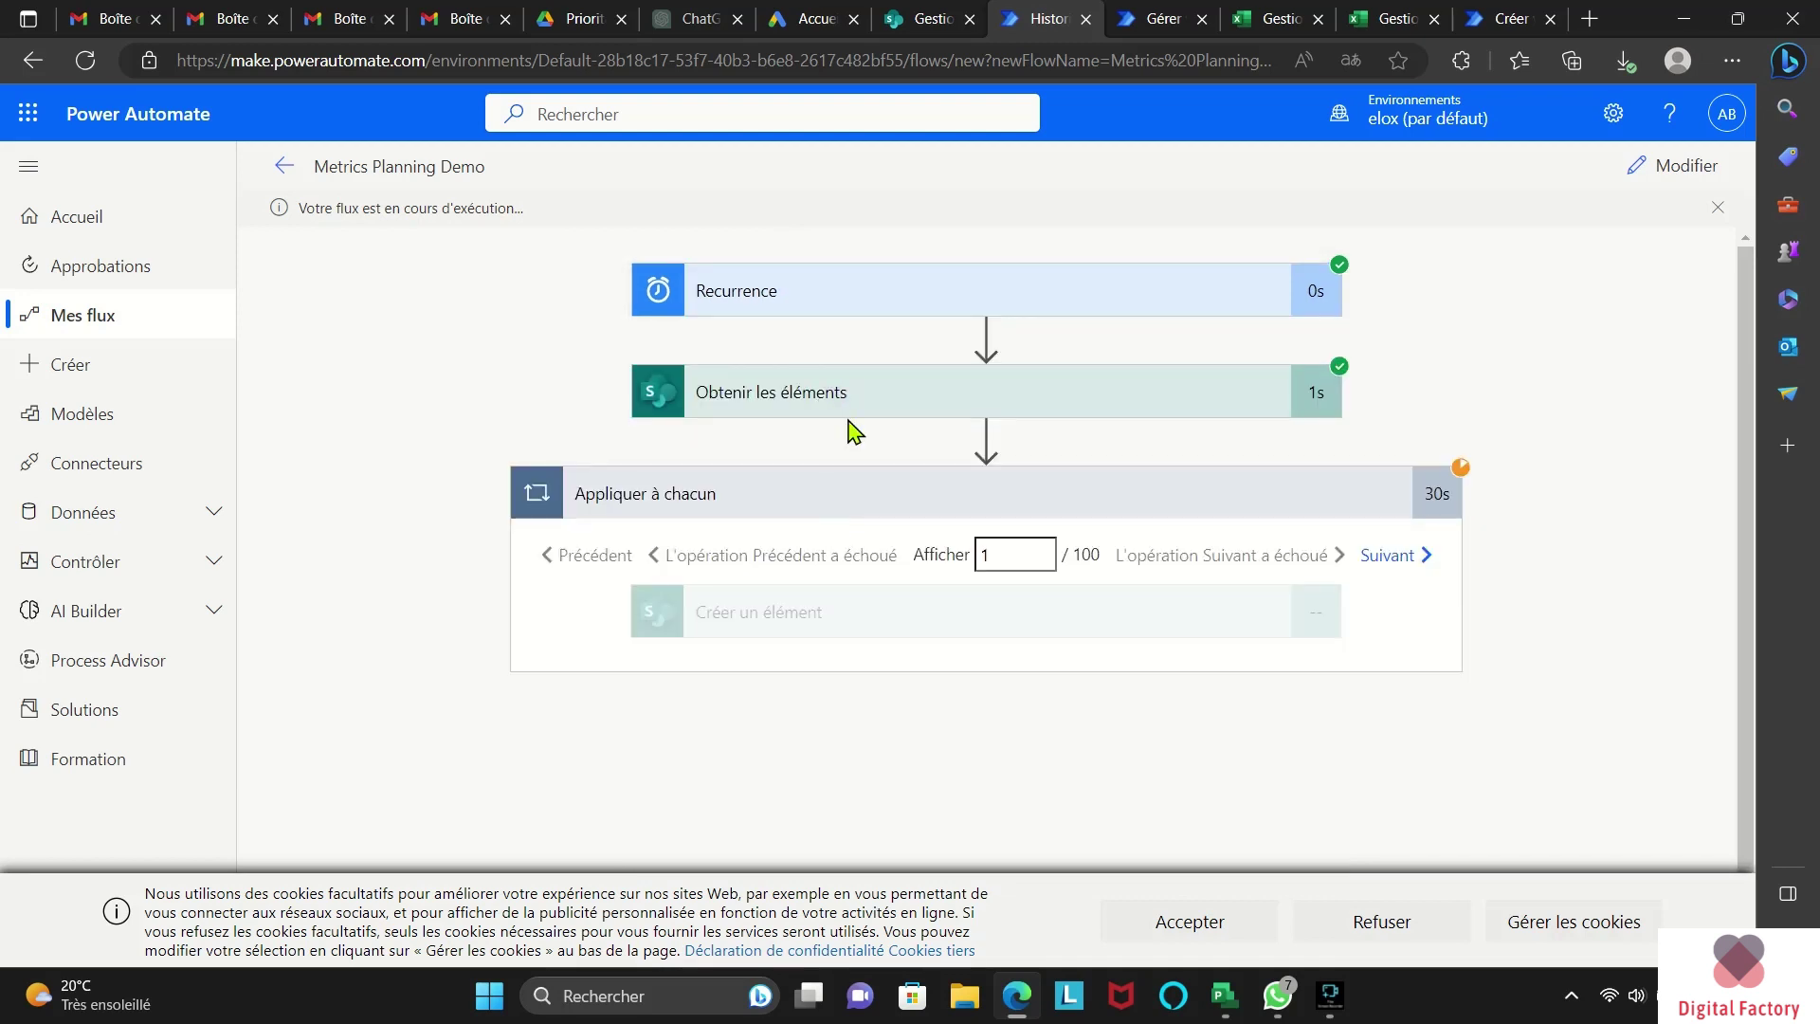
# Step: Switch to the SharePoint list Gestion Projet-Demo Project_Power_BI_Export, reload it and look through the items and columns filled by the flow
pyautogui.click(916, 13)
pyautogui.click(86, 59)
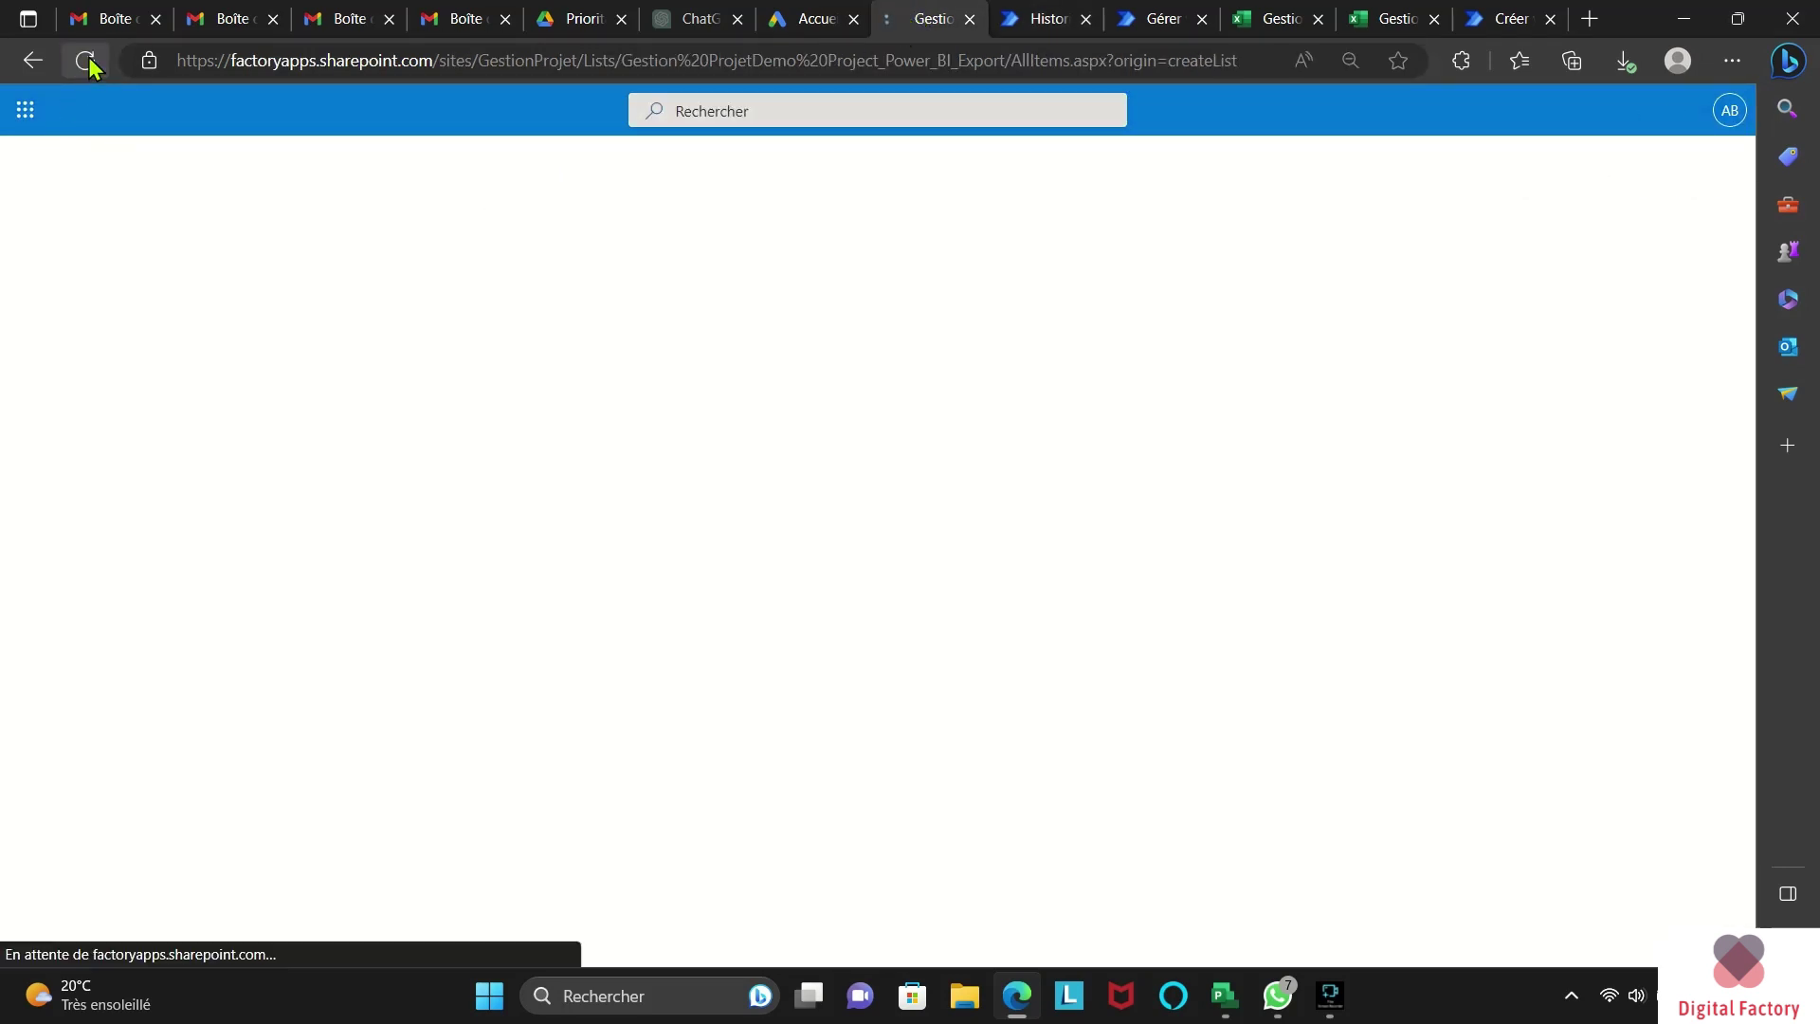
pyautogui.moveTo(872, 957); pyautogui.dragTo(611, 996)
pyautogui.scroll(-15, 977, 654)
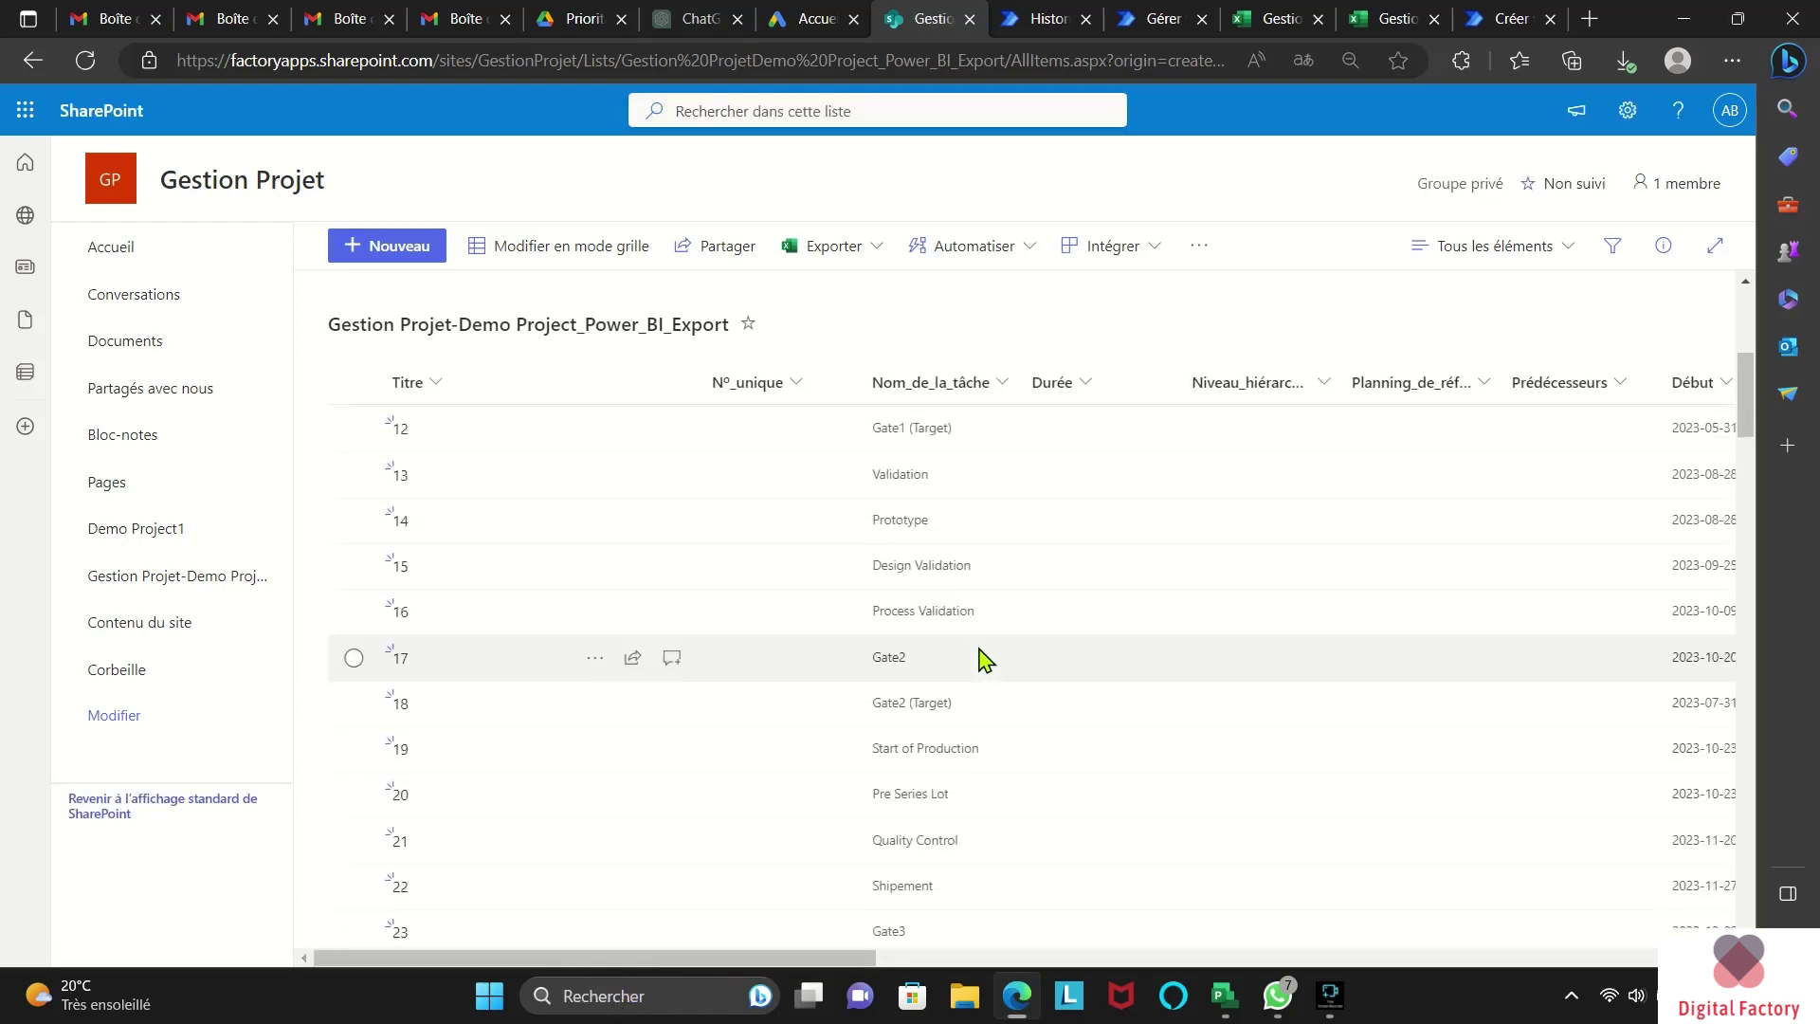